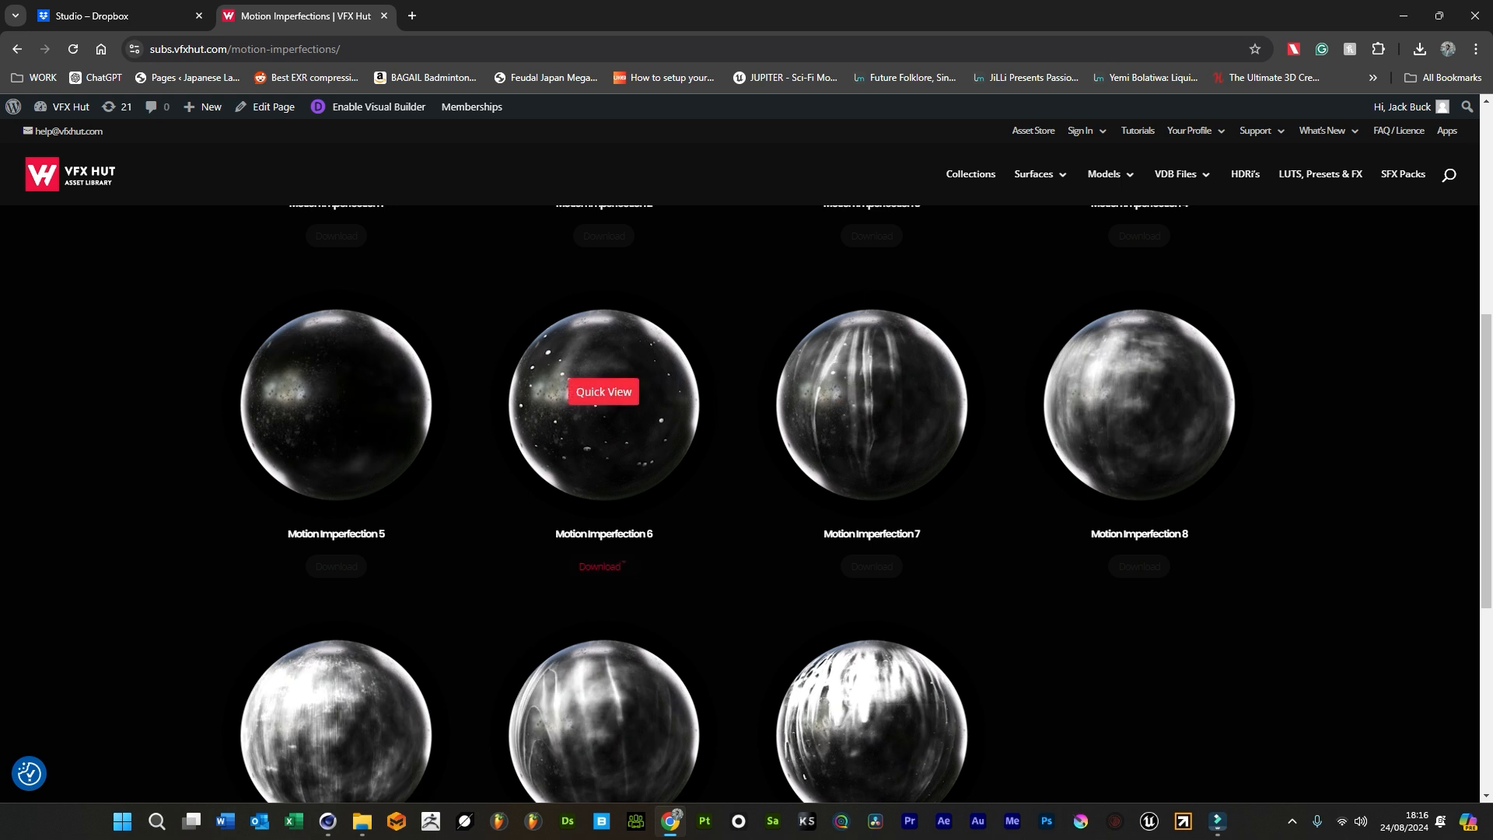
# Preview the two MOV files and the MP4 file in the VH_VideoImperfection 6 folder
pyautogui.moveTo(825, 323); pyautogui.dragTo(735, 194)
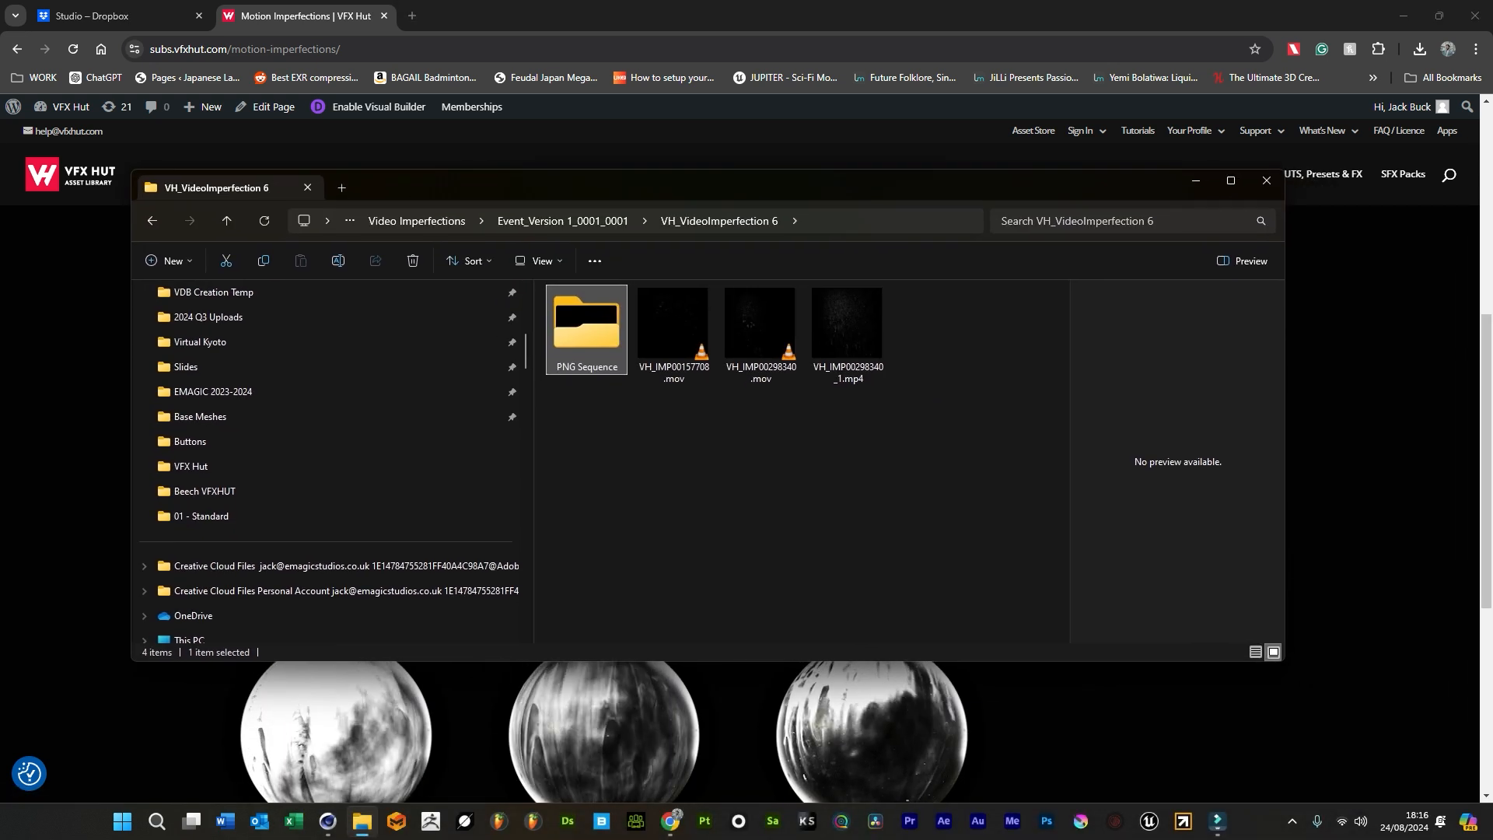
pyautogui.click(673, 334)
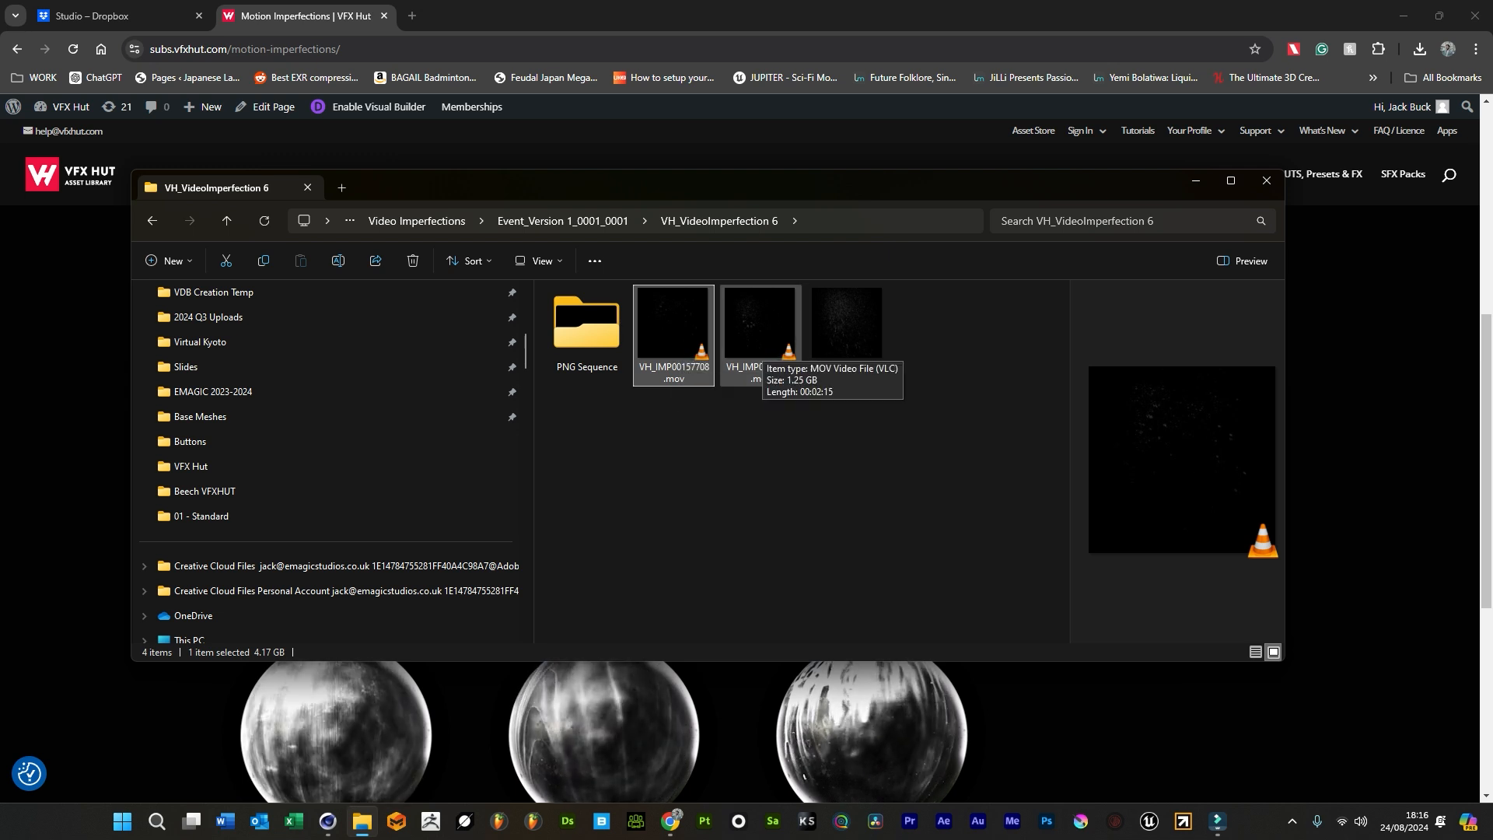
pyautogui.click(762, 346)
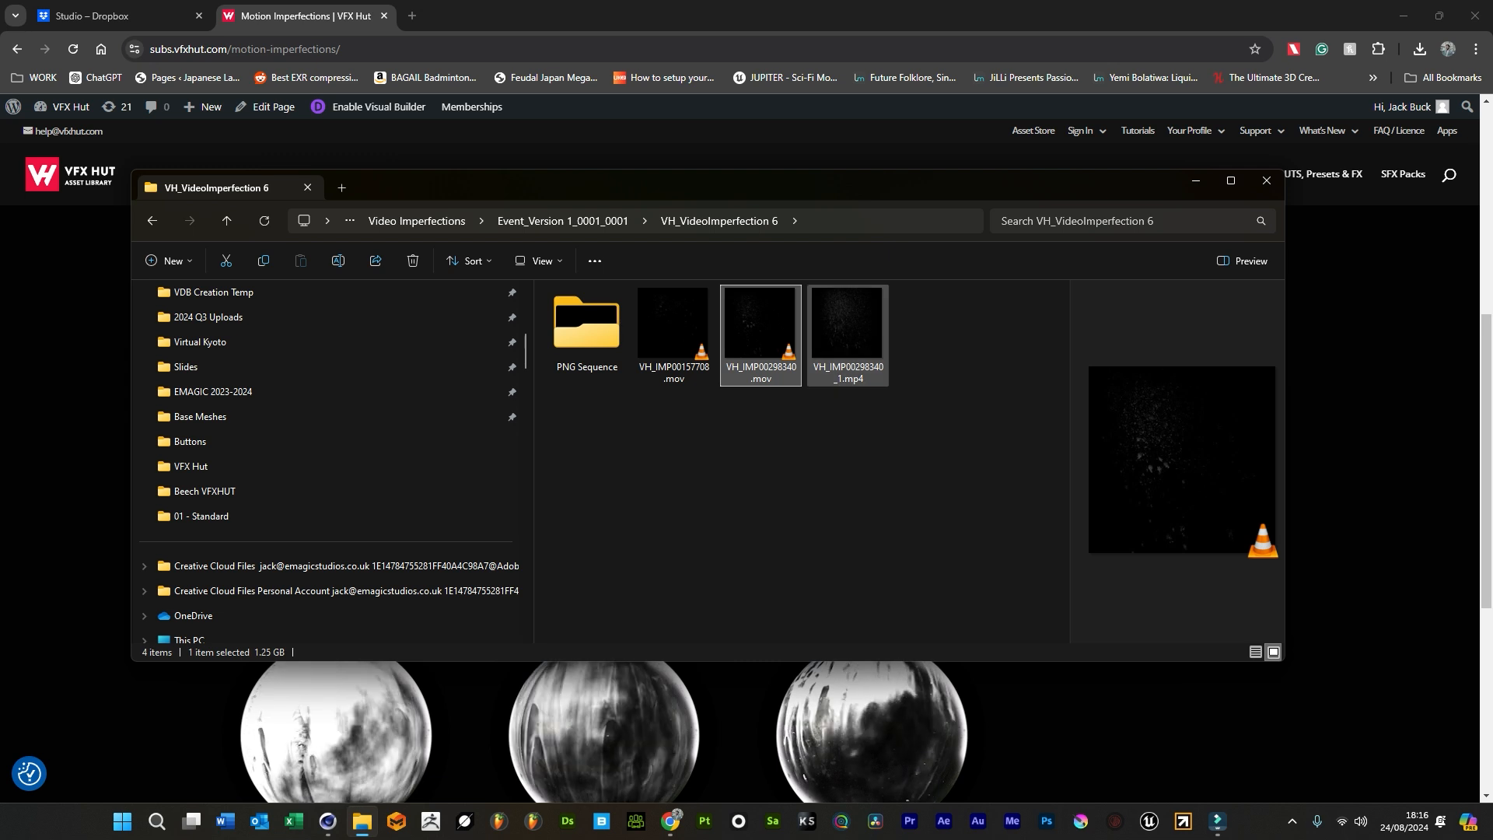
pyautogui.click(848, 336)
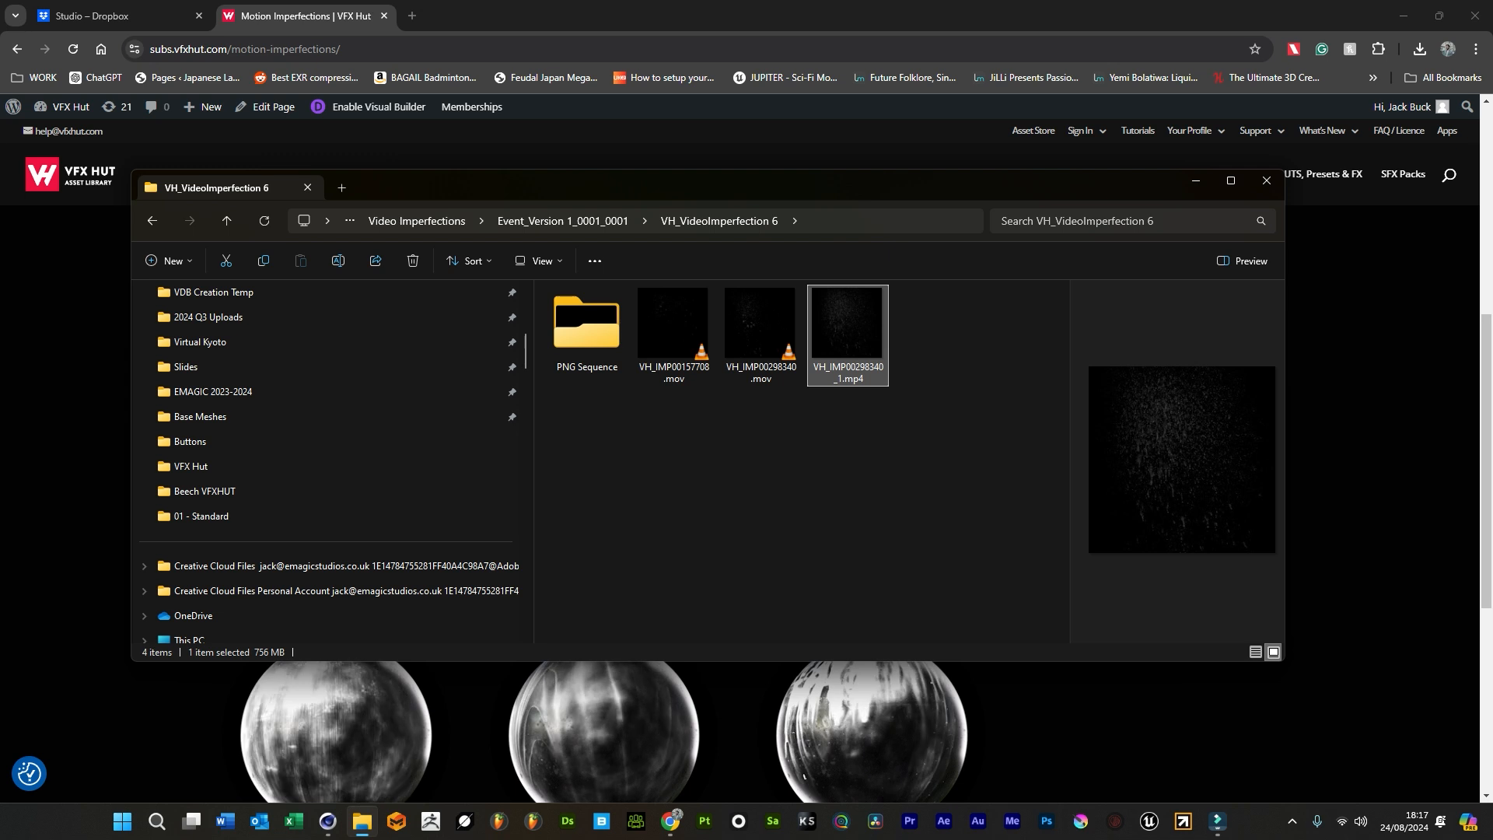
pyautogui.moveTo(969, 192); pyautogui.dragTo(1492, 233)
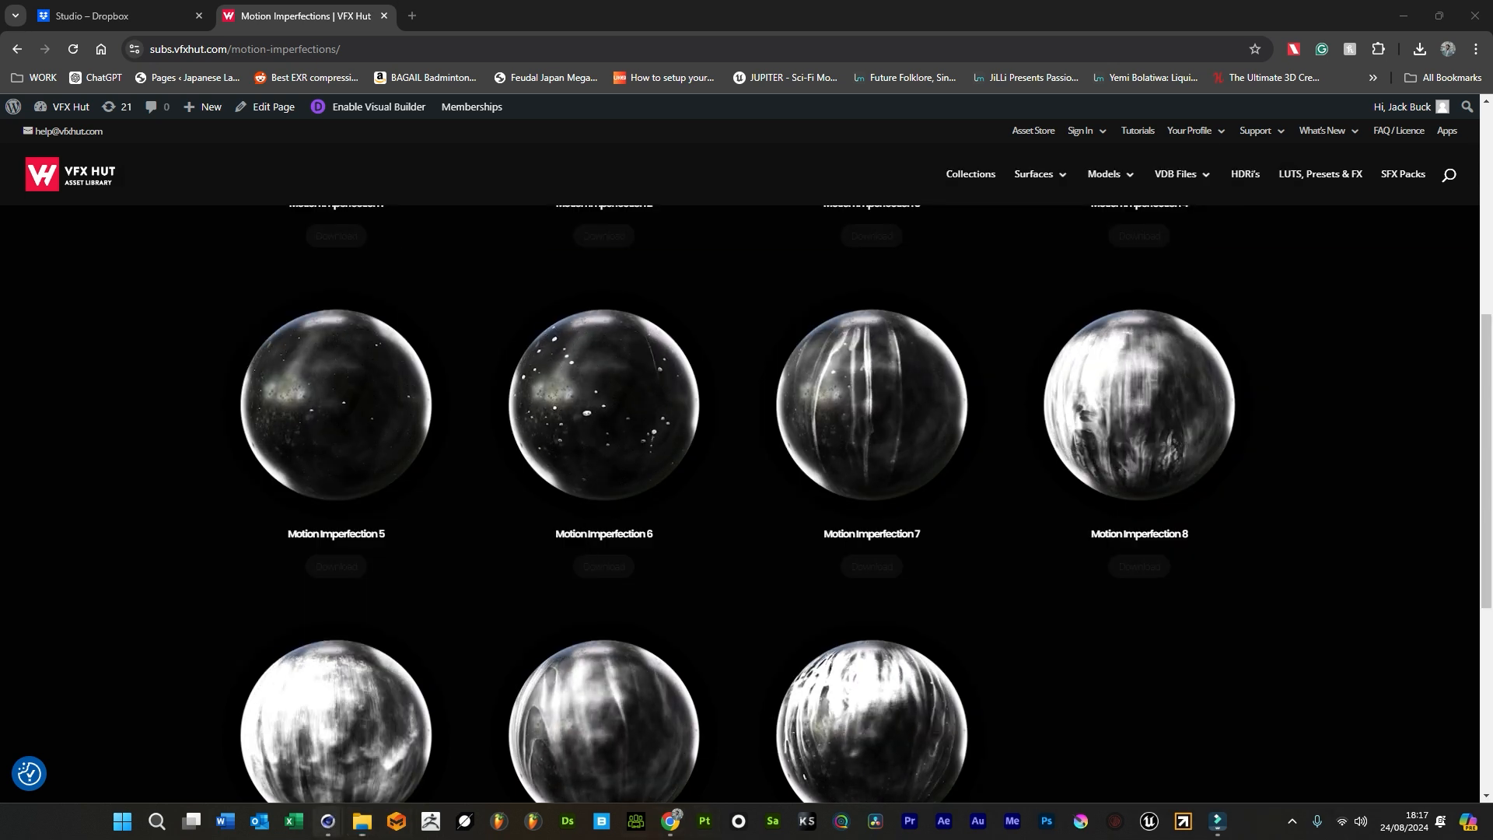
# Switch to Cinema 4D and create an Octane Universal Material from the Live Viewer
pyautogui.hotkey('alt', 'Tab')
pyautogui.click(209, 162)
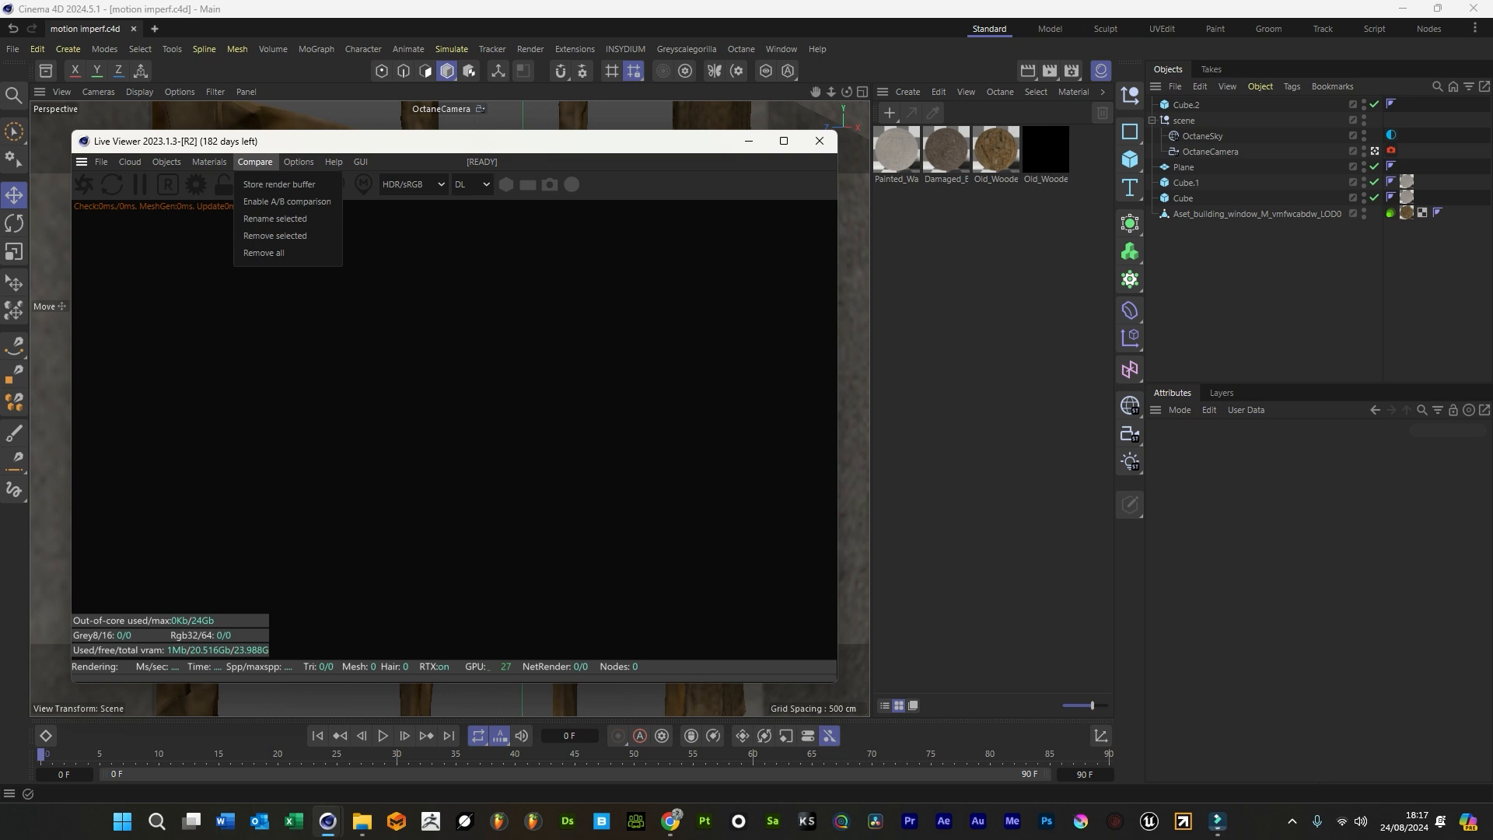
pyautogui.moveTo(234, 241)
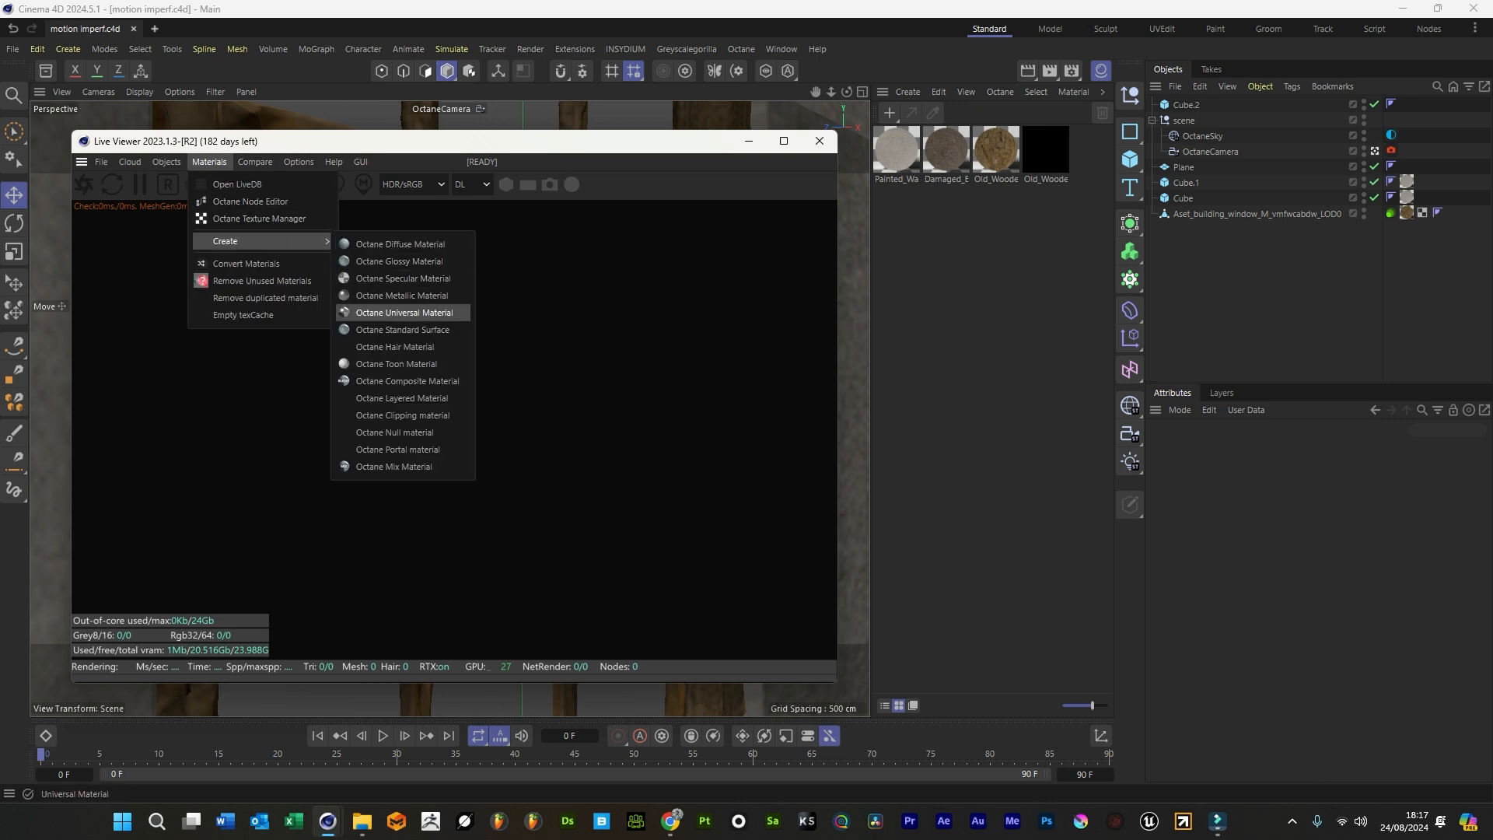
pyautogui.click(397, 312)
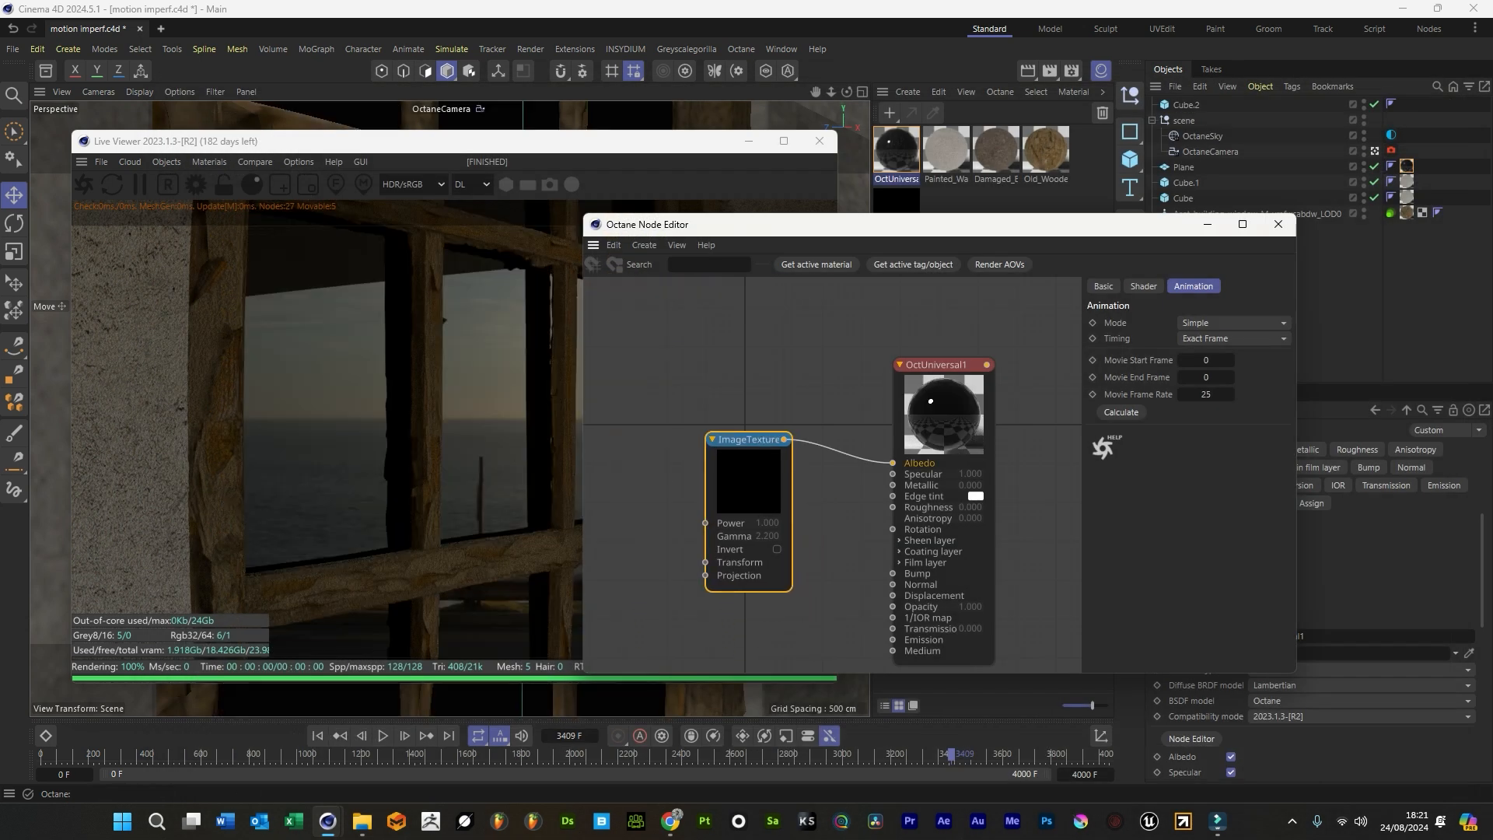
# Save the scene and set the ImageTexture node's animation to Simple mode with Range timing
pyautogui.hotkey('ctrl', 's')
pyautogui.click(748, 440)
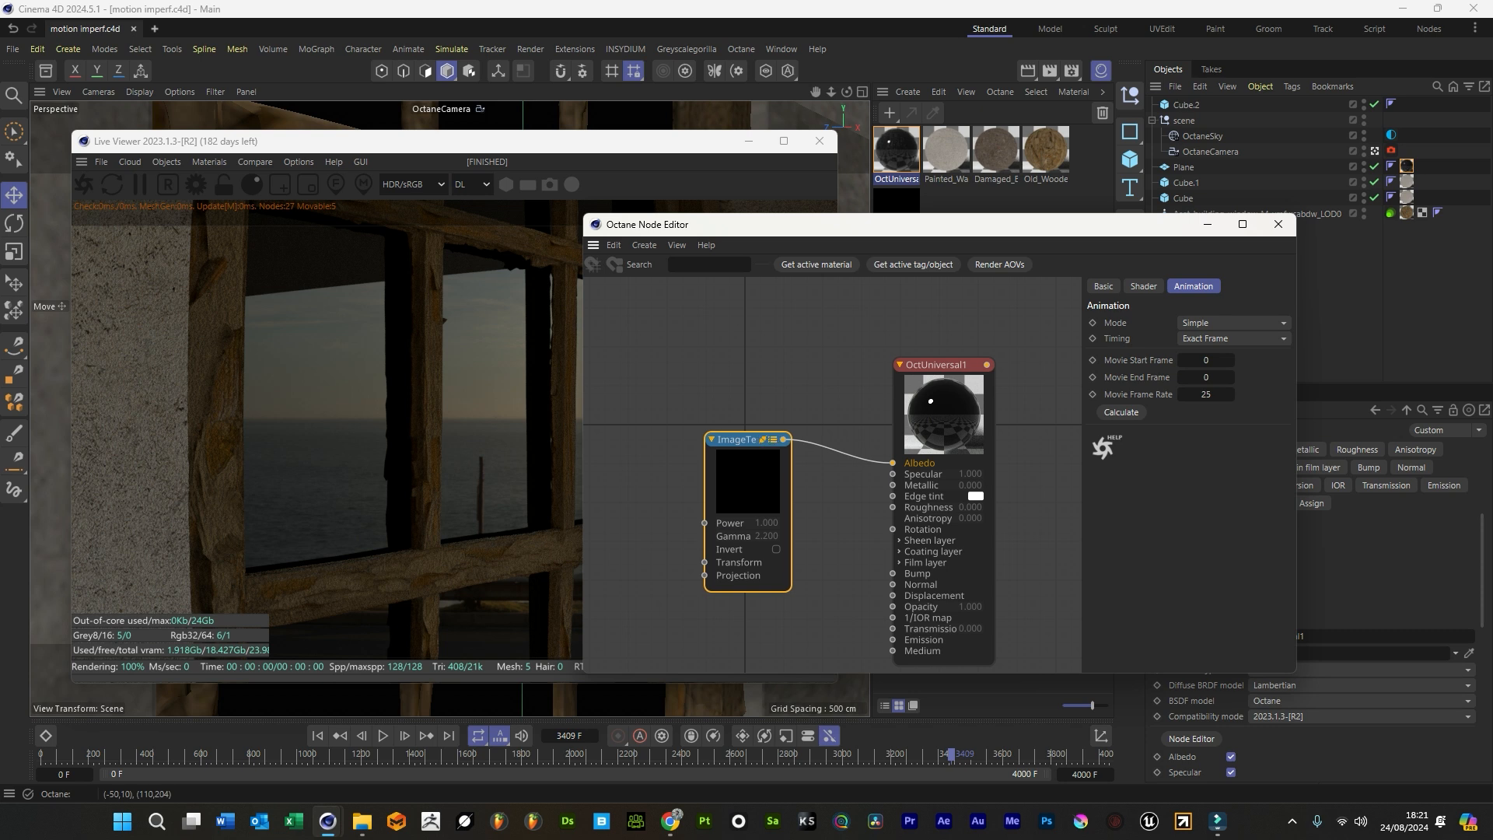
pyautogui.click(1143, 285)
pyautogui.moveTo(1492, 354); pyautogui.dragTo(1186, 354)
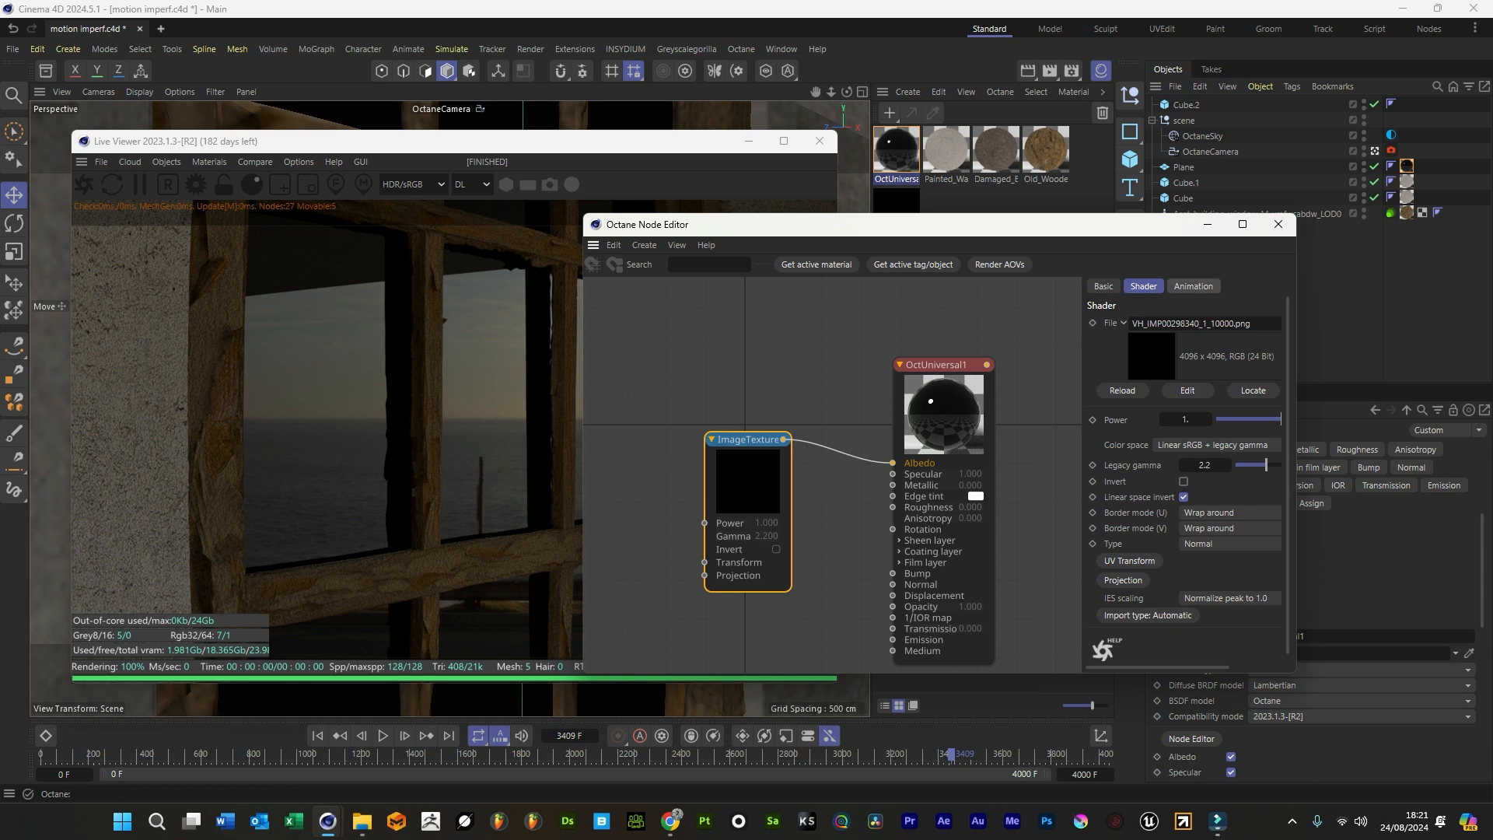
pyautogui.click(1192, 285)
pyautogui.click(1234, 323)
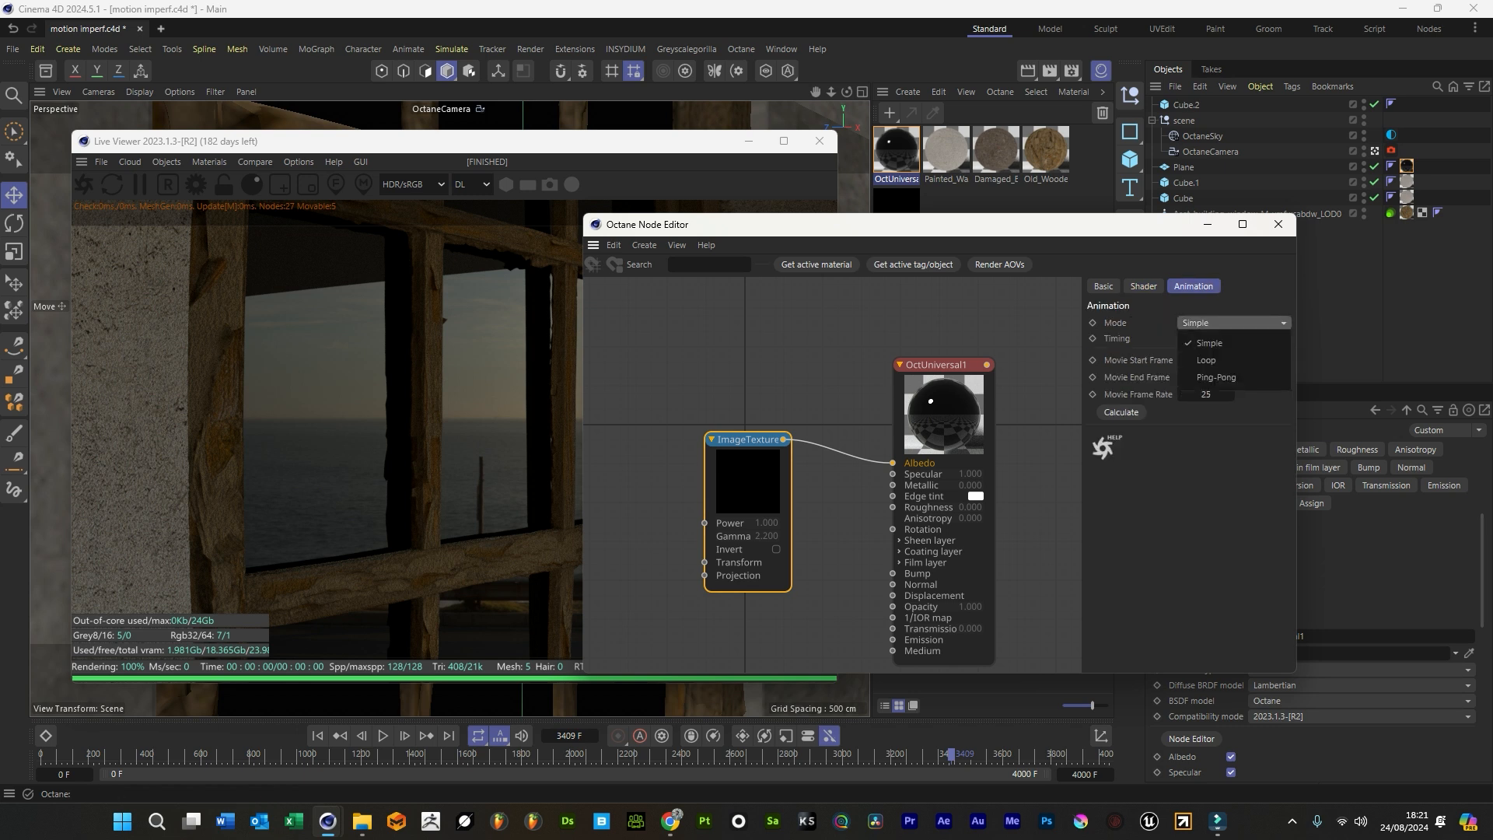
pyautogui.click(1216, 343)
pyautogui.click(1234, 338)
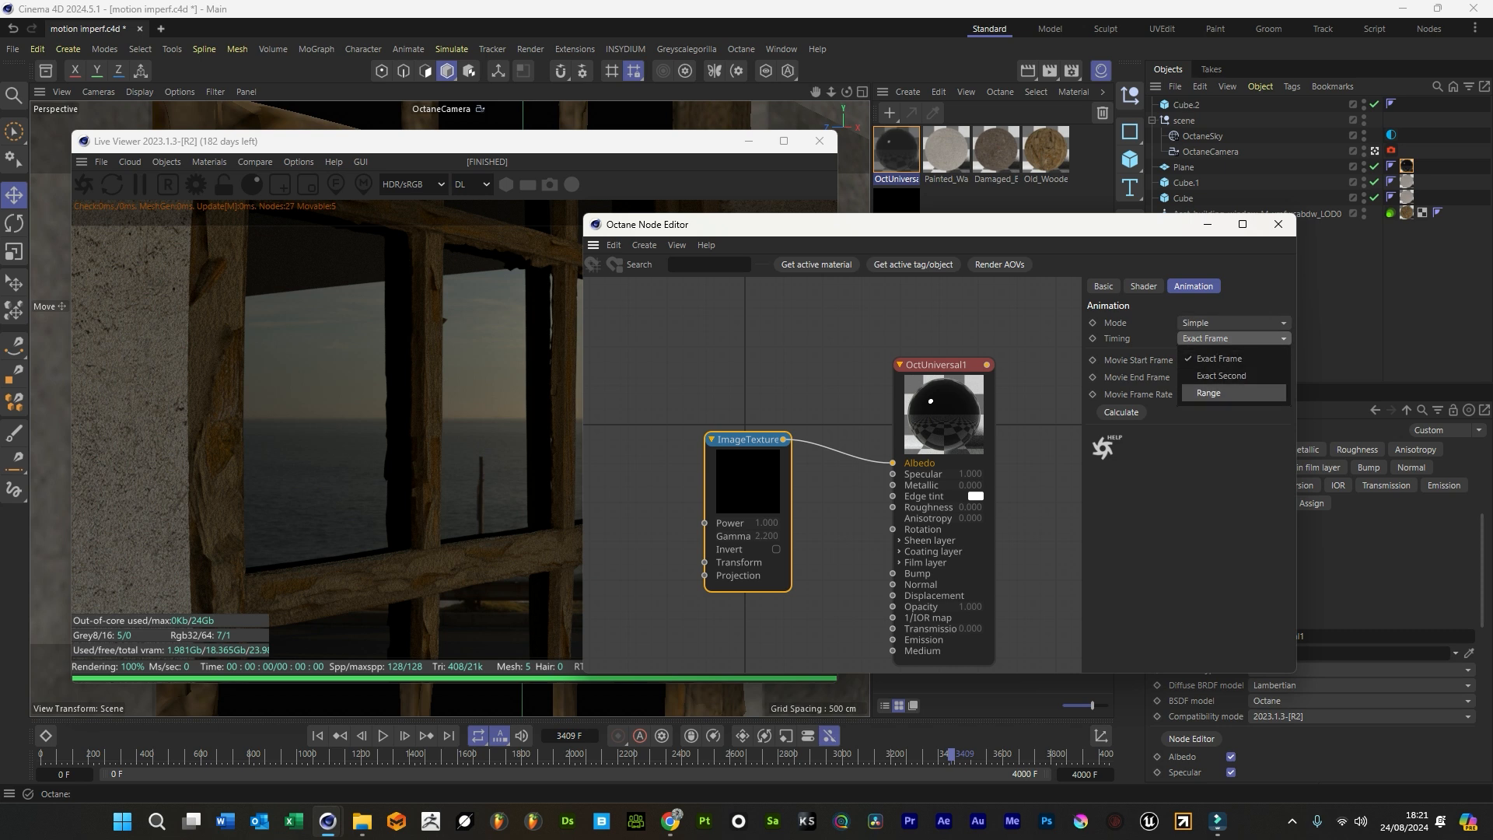
pyautogui.click(1229, 391)
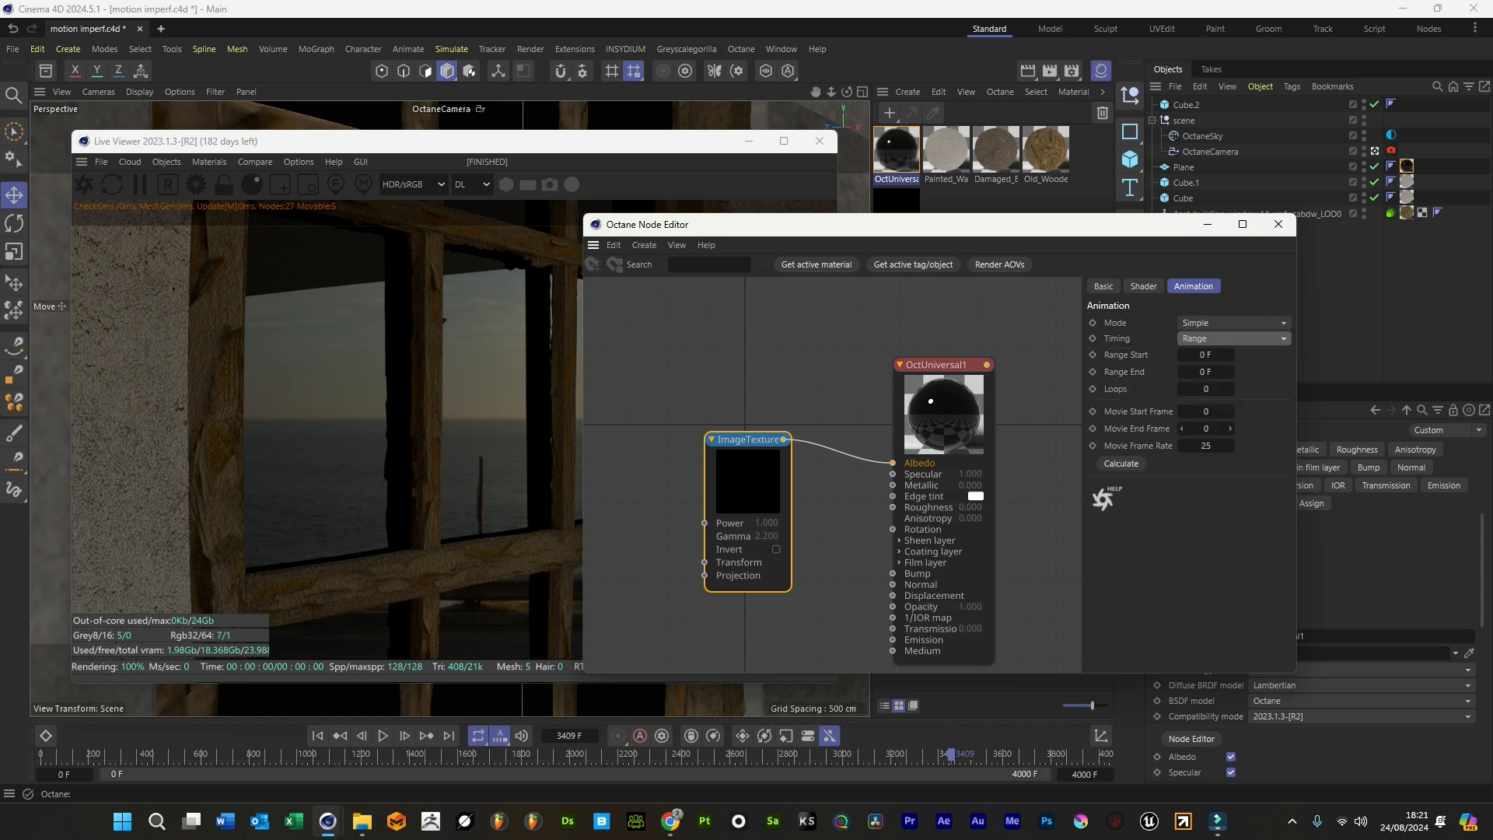
# Calculate the texture's movie frames with a range end of 4000 F, and restart the live render with the scene saved
pyautogui.click(1206, 429)
pyautogui.click(1121, 463)
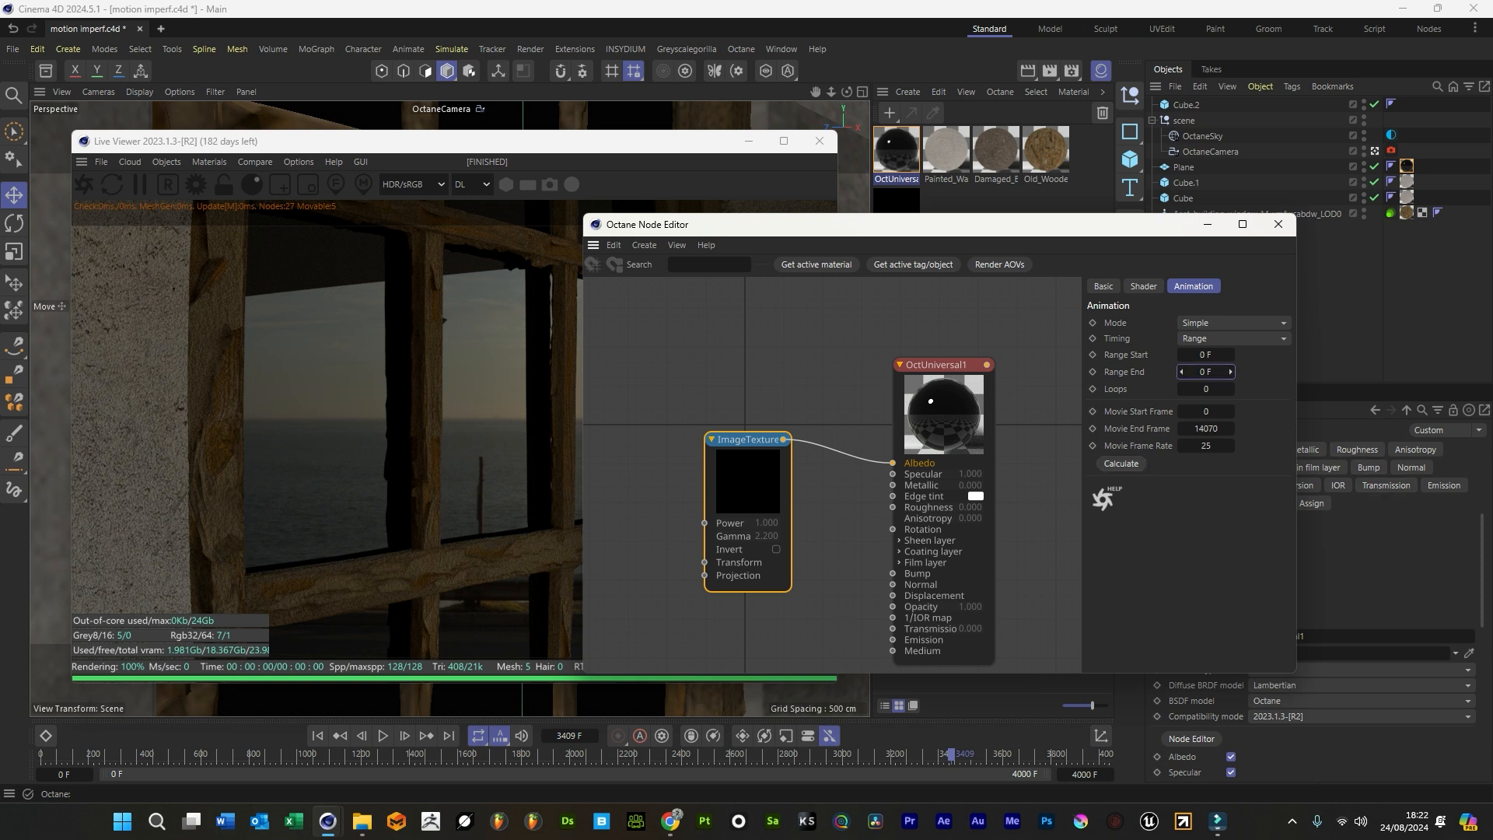
pyautogui.write('4000')
pyautogui.press('Return')
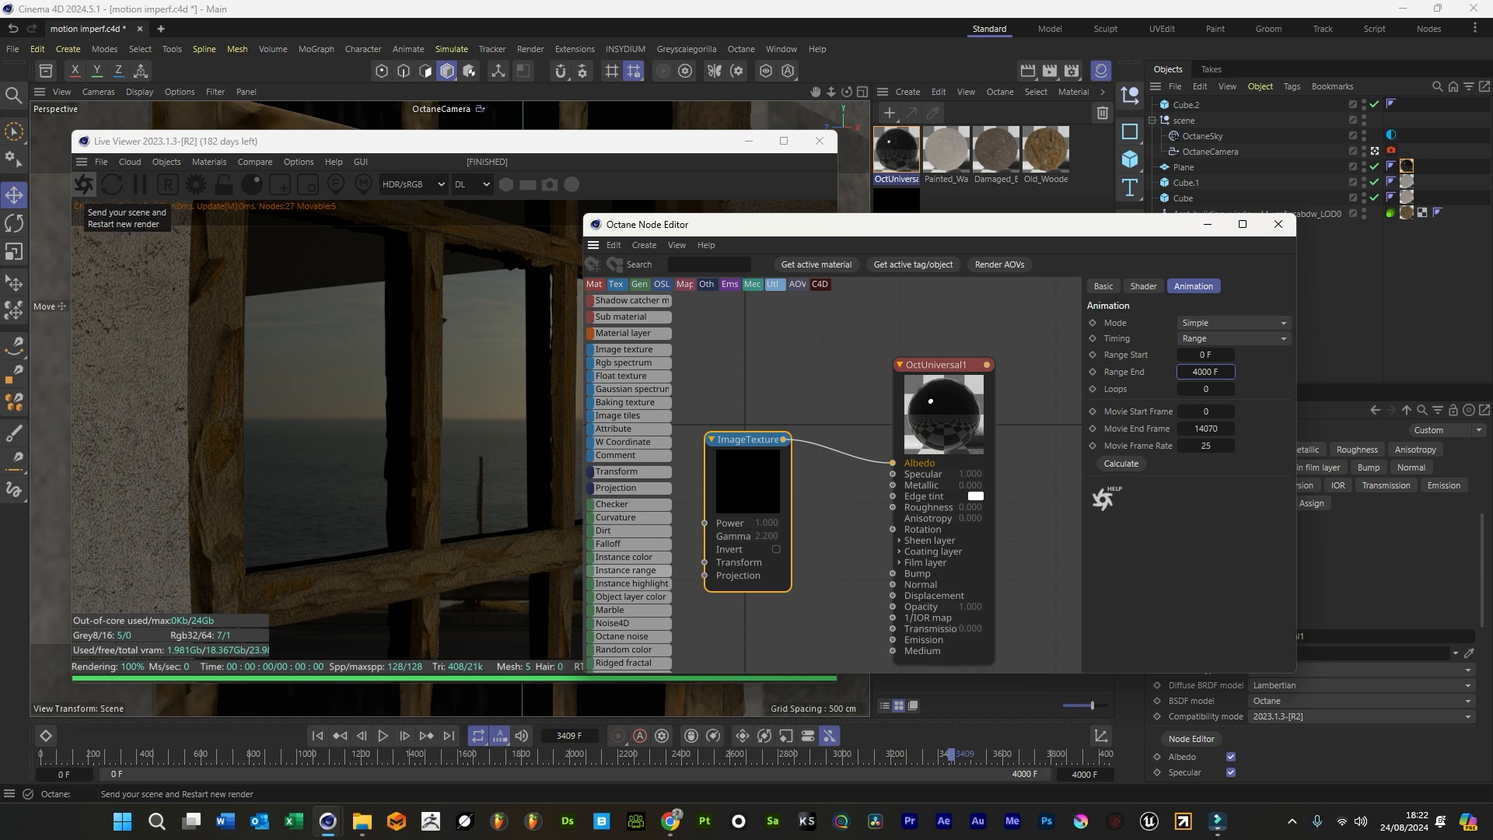
pyautogui.click(83, 185)
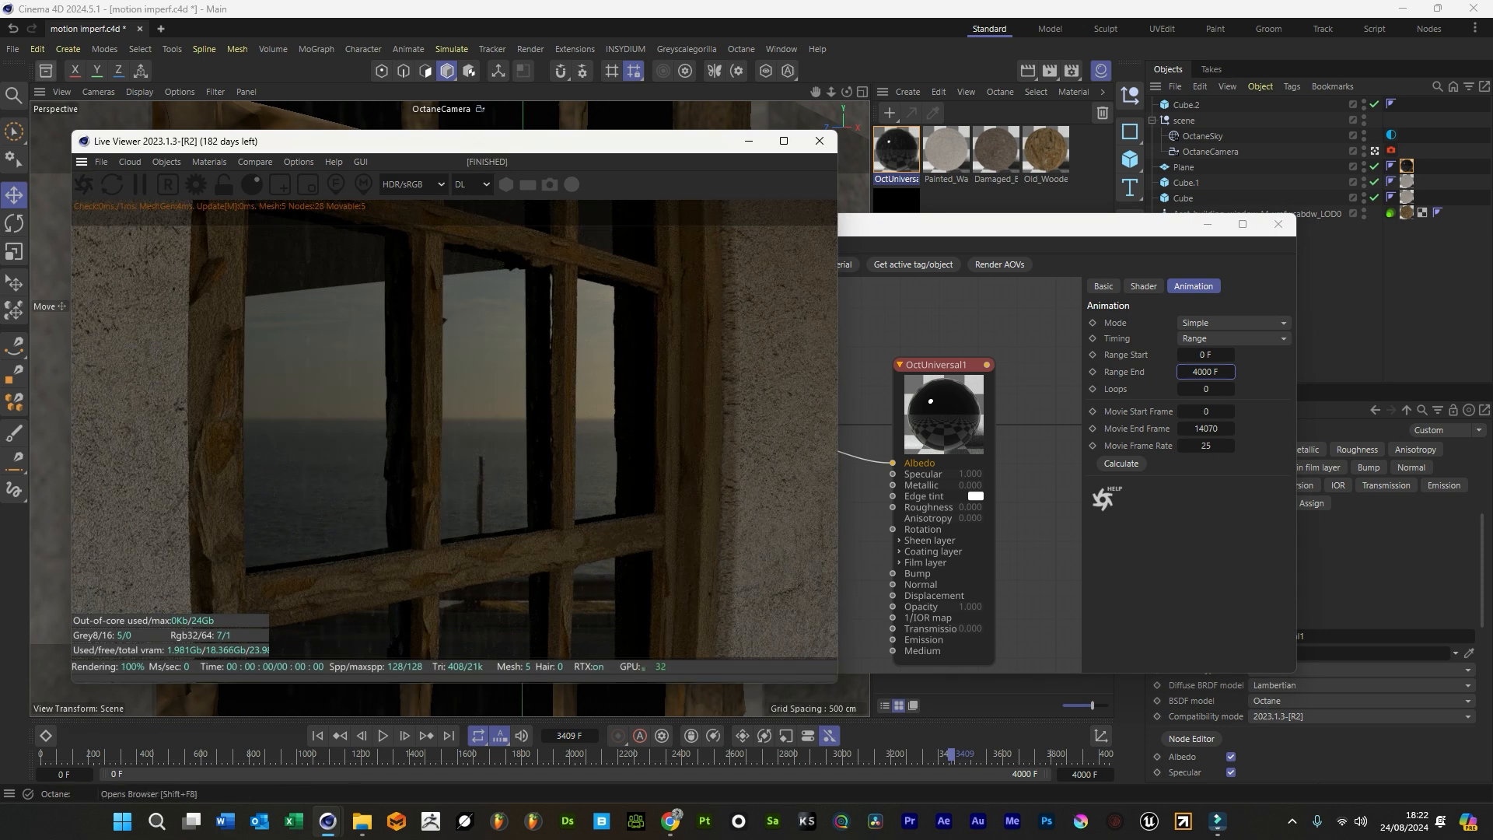
pyautogui.hotkey('ctrl', 's')
# Spread out the nodes and insert a Color correction node between the ImageTexture and the material's Albedo input
pyautogui.moveTo(952, 227); pyautogui.dragTo(993, 232)
pyautogui.moveTo(786, 442); pyautogui.dragTo(794, 403)
pyautogui.moveTo(983, 369); pyautogui.dragTo(1018, 331)
pyautogui.moveTo(794, 403); pyautogui.dragTo(759, 395)
pyautogui.moveTo(668, 448)
pyautogui.scroll(-3, 668, 537)
pyautogui.scroll(-2, 668, 536)
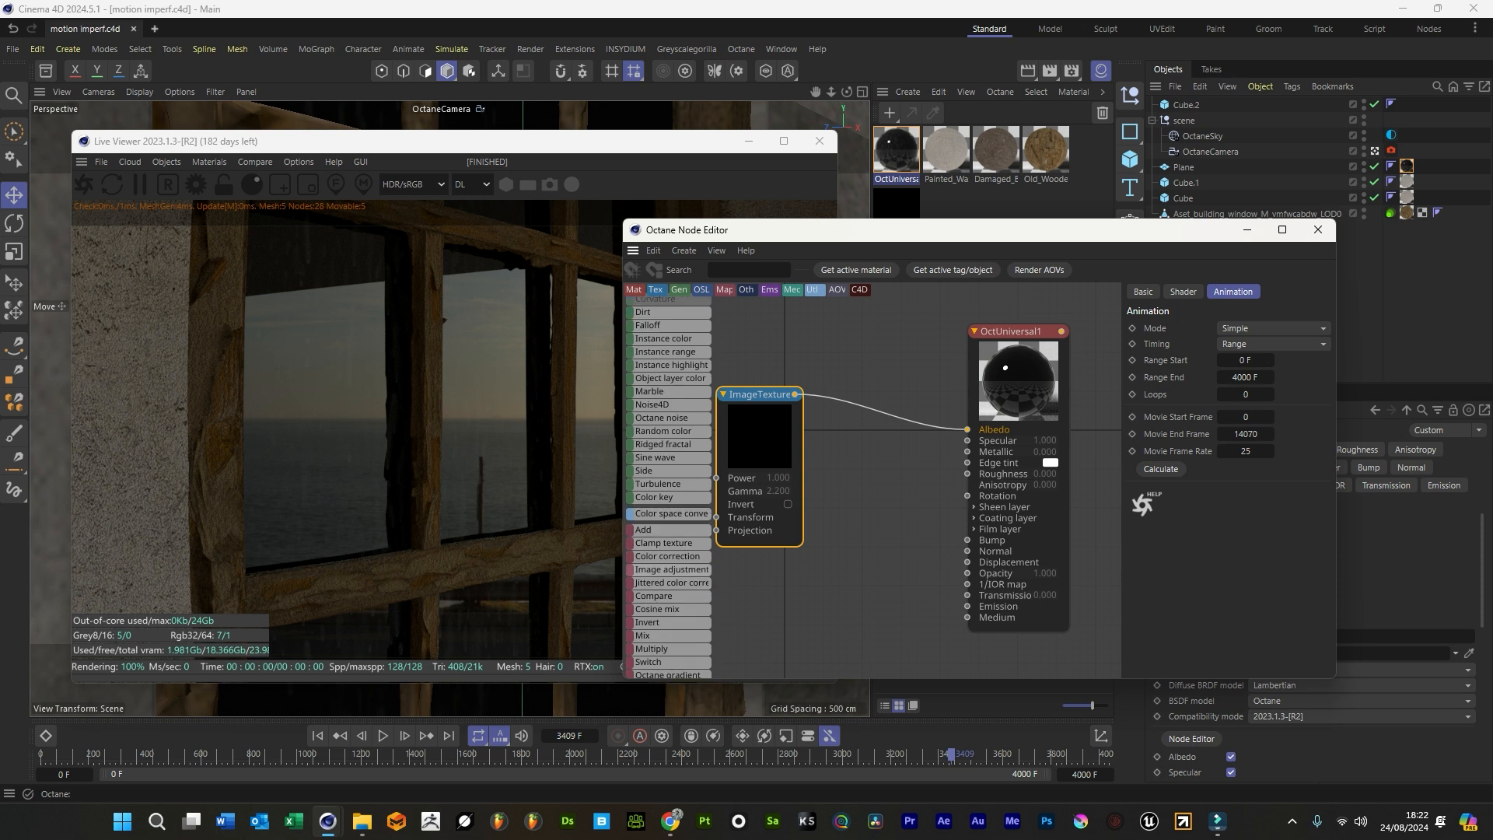
pyautogui.moveTo(668, 556); pyautogui.dragTo(881, 420)
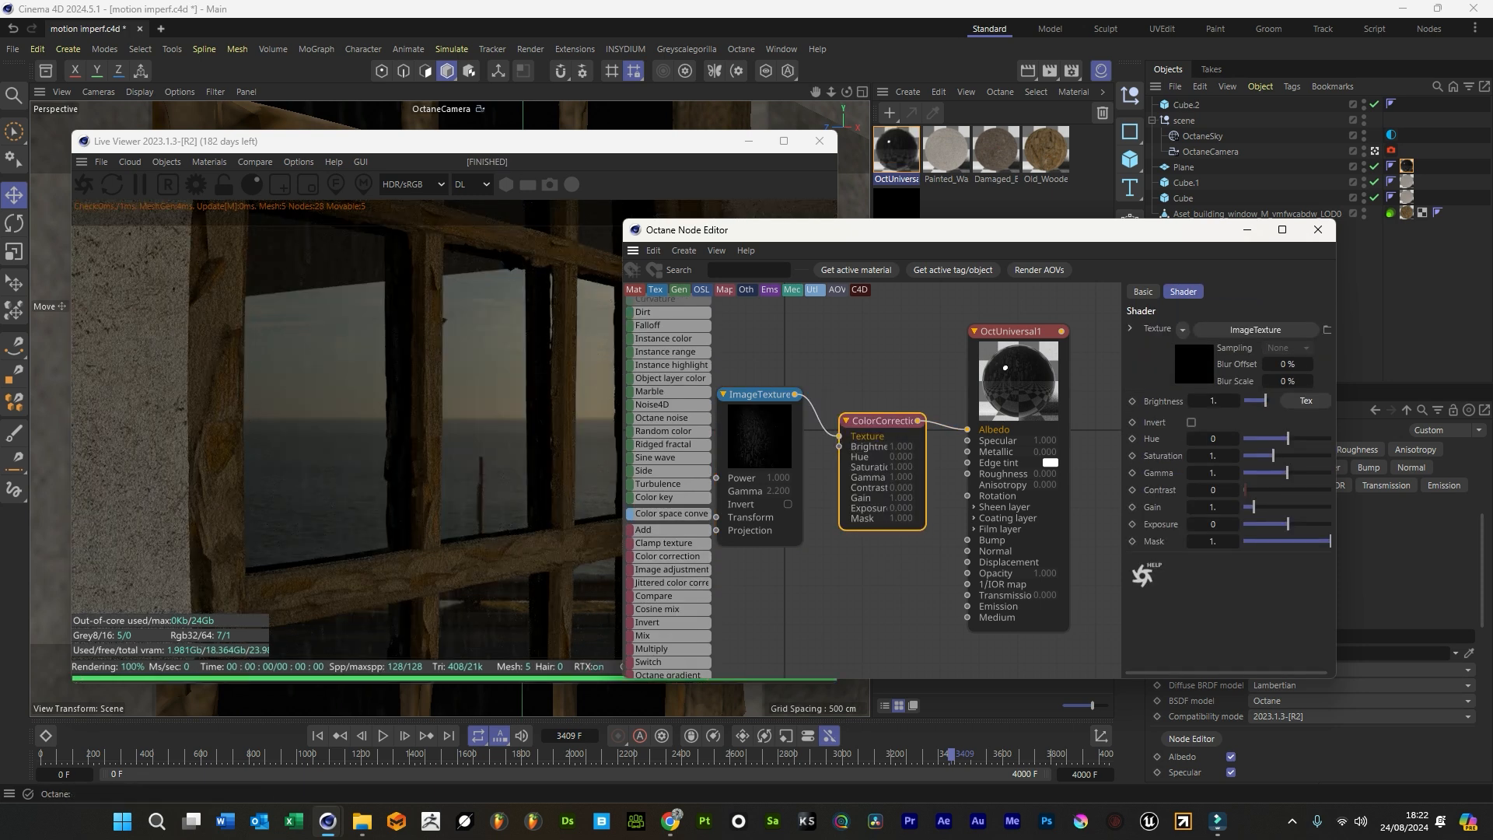
# Set the Color correction's gamma to about 0.512 and contrast to about 2.154, and save the scene
pyautogui.moveTo(1288, 473); pyautogui.dragTo(1282, 473)
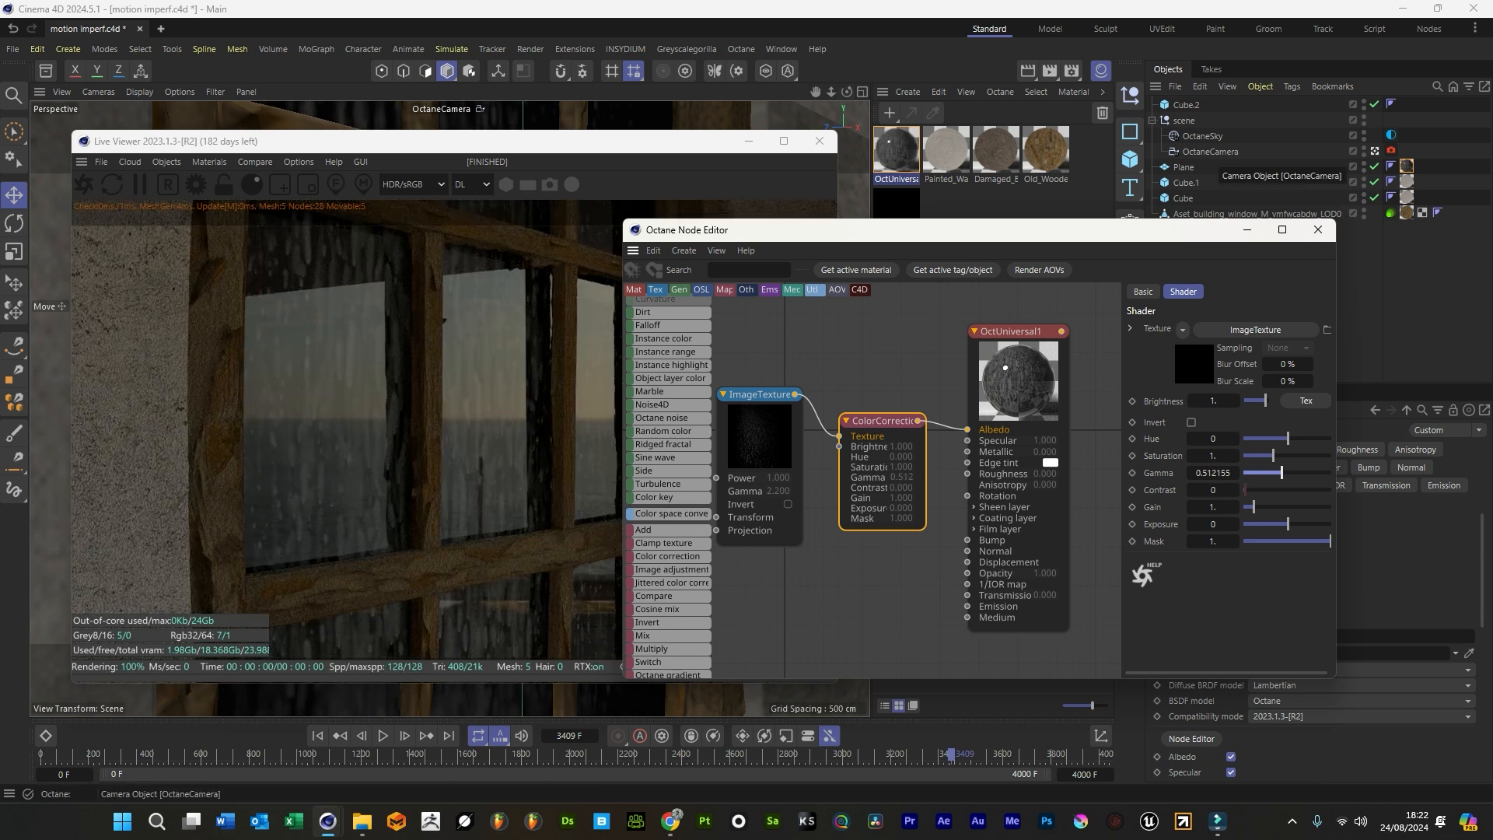
pyautogui.click(1210, 152)
pyautogui.moveTo(831, 92); pyautogui.dragTo(793, 181)
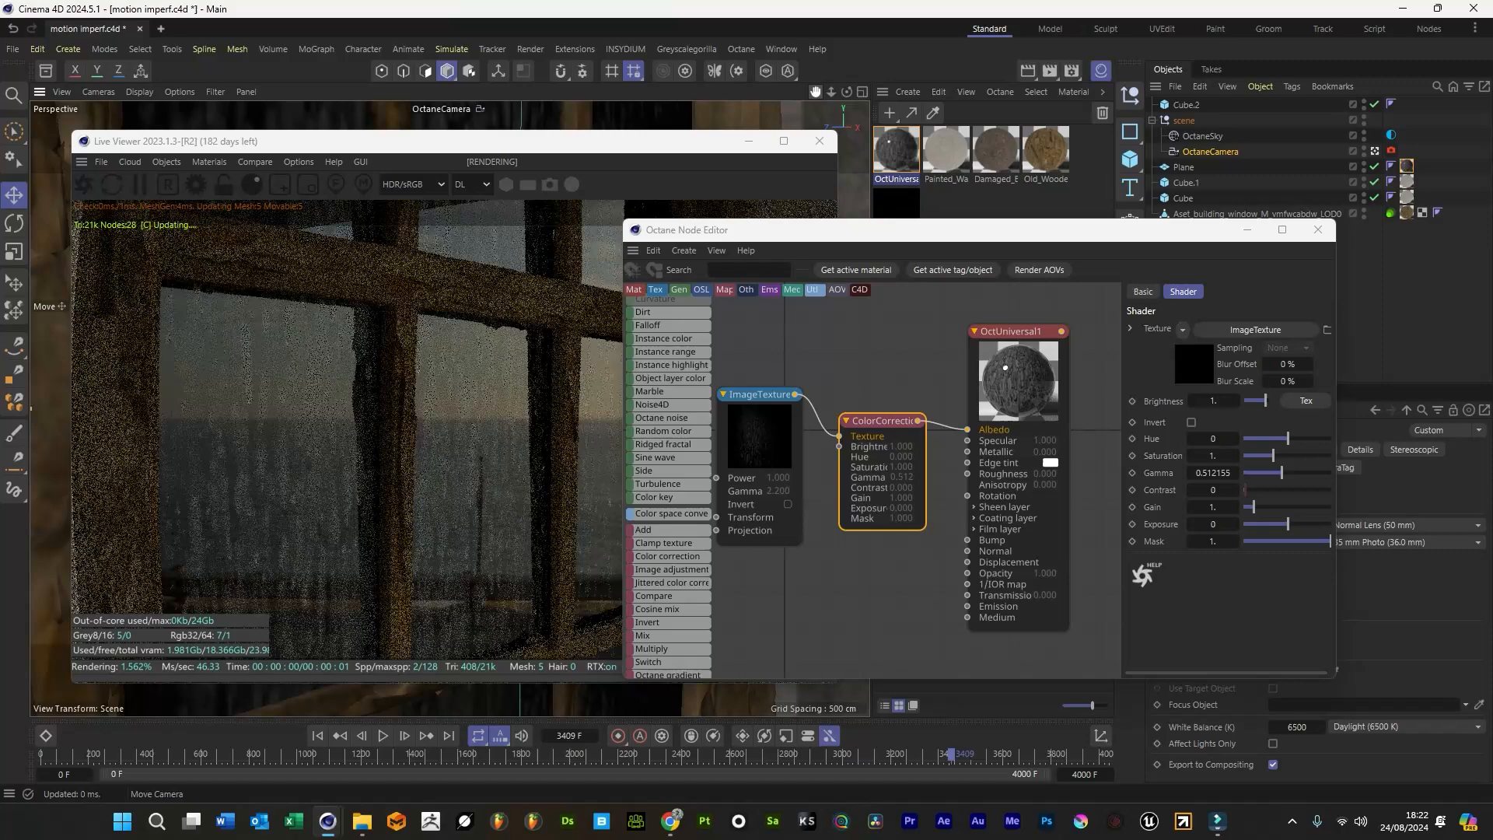
pyautogui.moveTo(847, 92); pyautogui.dragTo(837, 156)
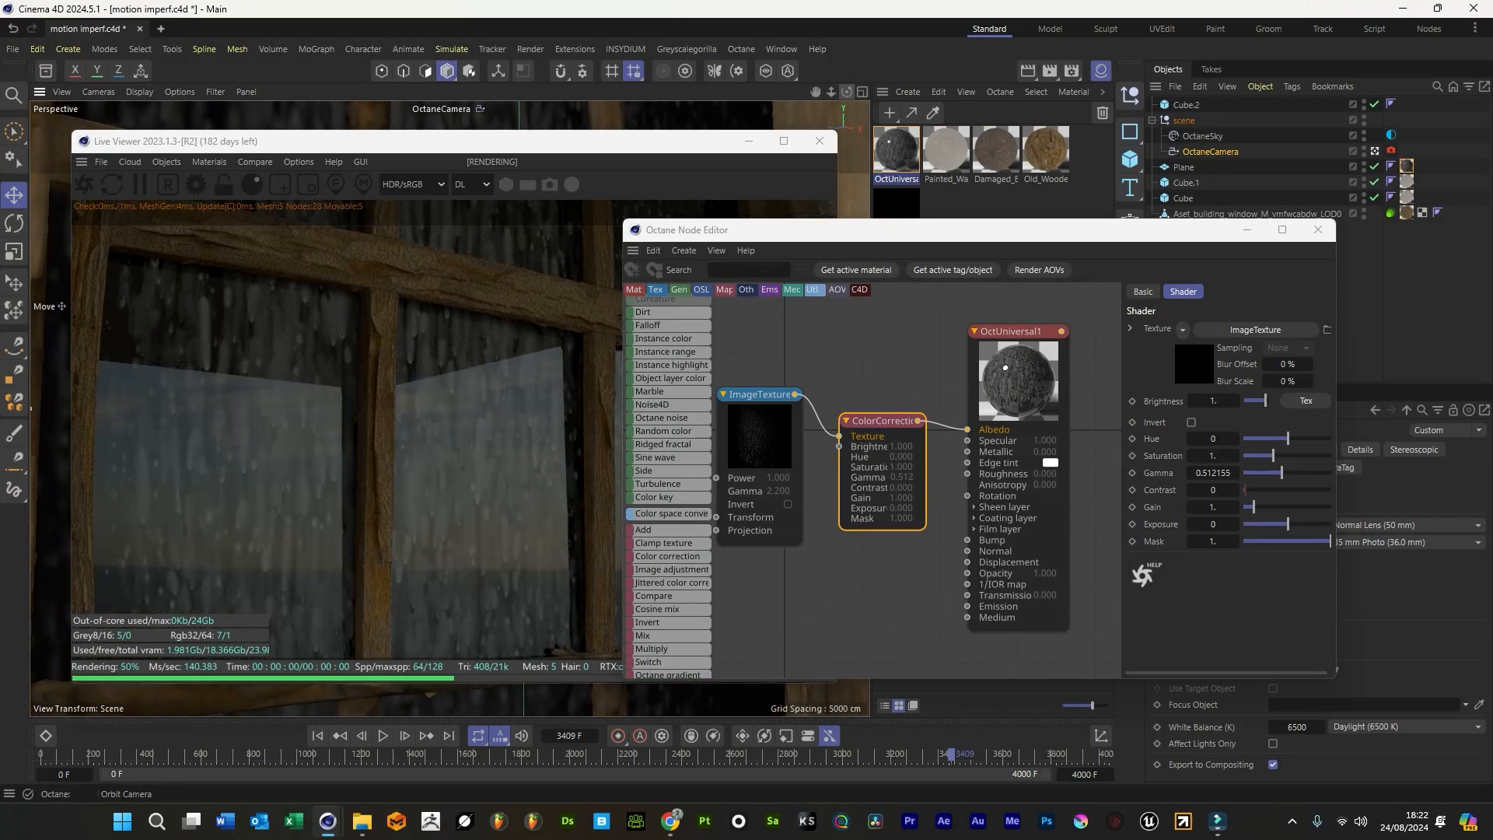
pyautogui.moveTo(831, 92); pyautogui.dragTo(859, 92)
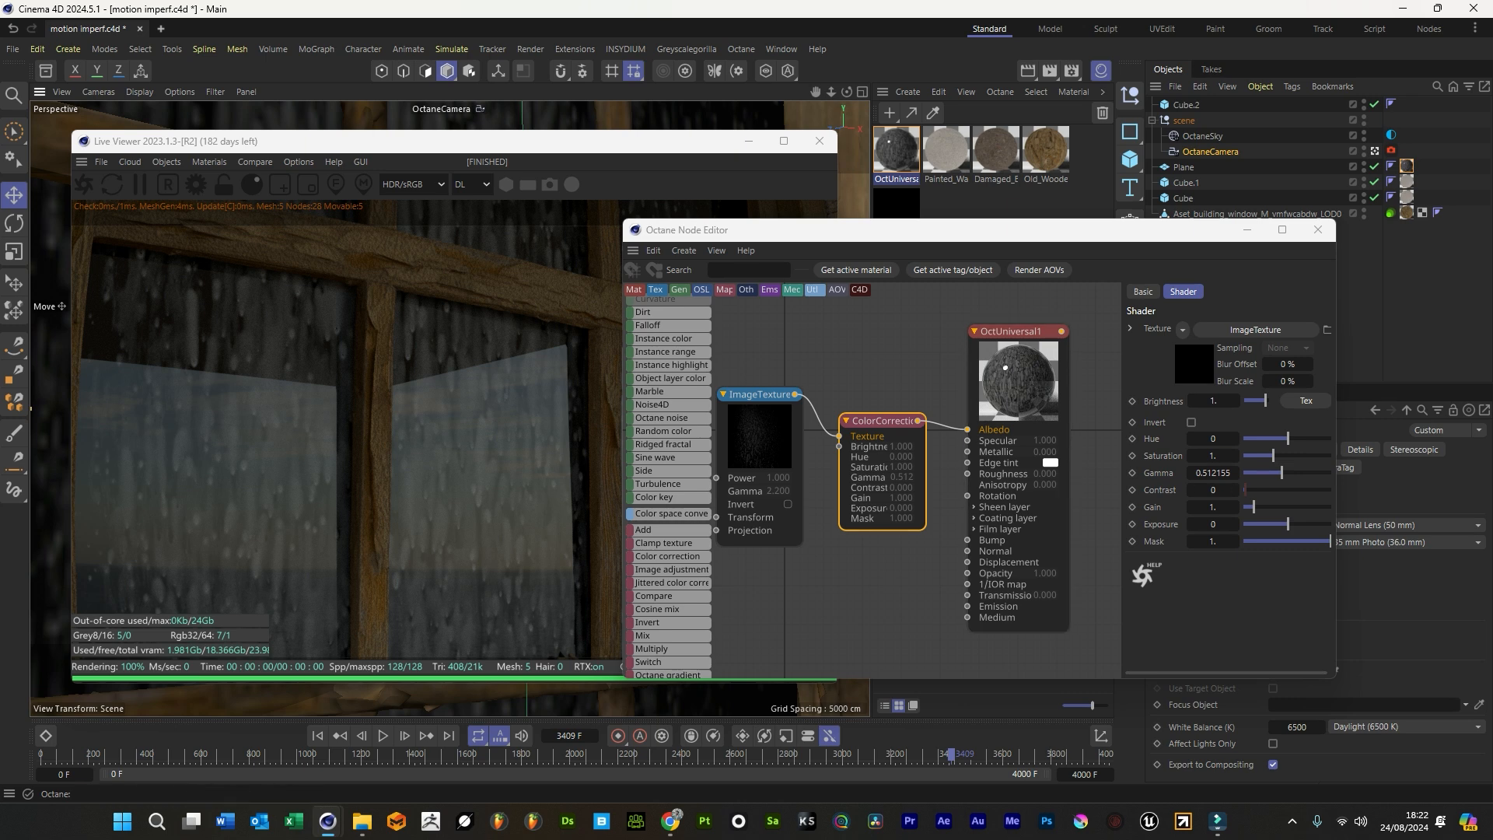
pyautogui.moveTo(1245, 490); pyautogui.dragTo(1320, 490)
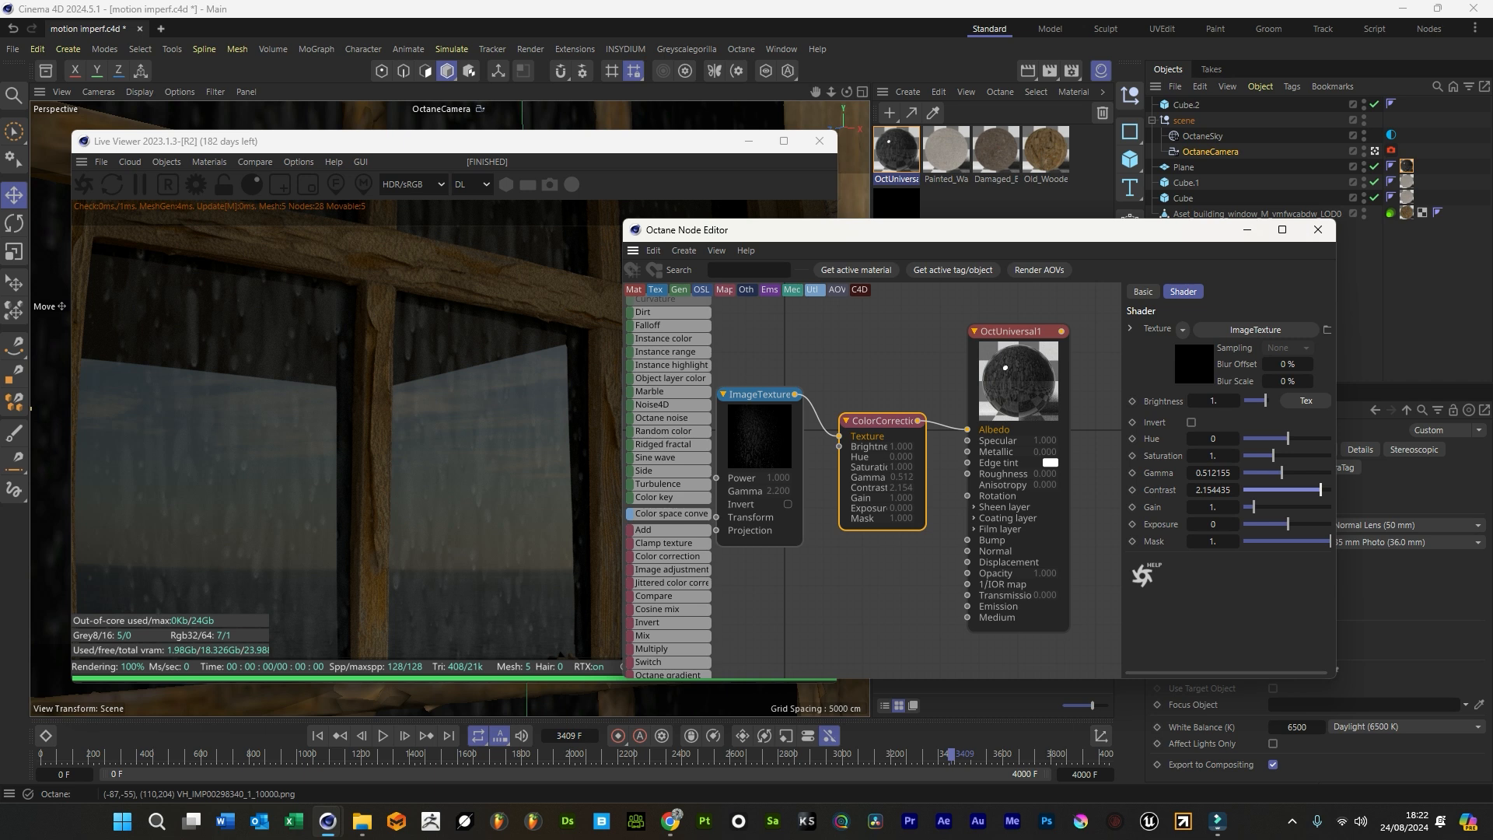
pyautogui.hotkey('ctrl', 's')
# Move the timeline to about frame 2930 and play the animation briefly to check the rain in the live render
pyautogui.moveTo(951, 754); pyautogui.dragTo(823, 754)
pyautogui.click(382, 736)
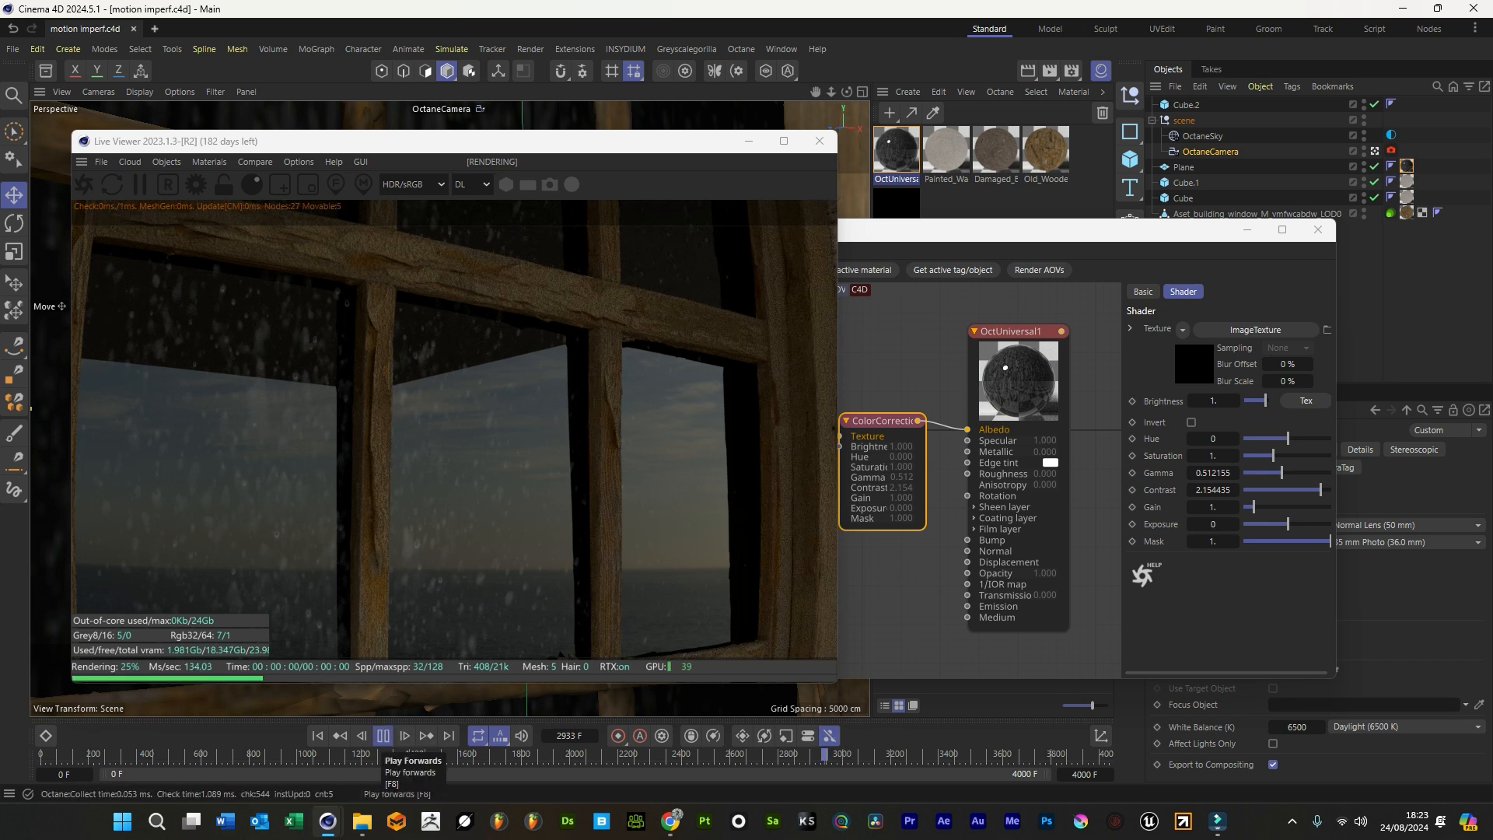
pyautogui.click(382, 736)
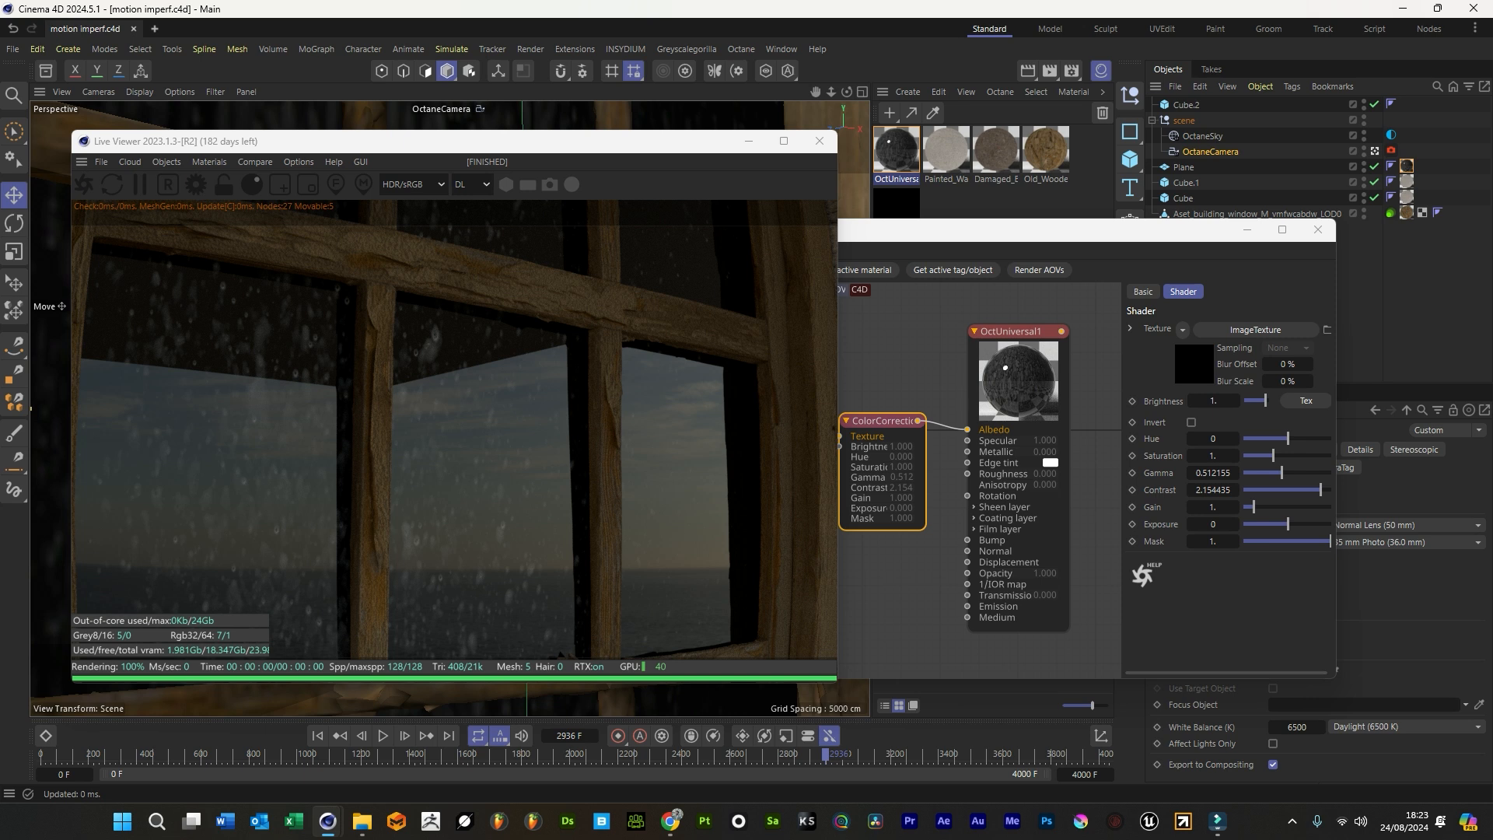
# Rotate the Plane that carries the rain texture behind the window frame, and save the scene
pyautogui.moveTo(233, 141); pyautogui.dragTo(988, 184)
pyautogui.click(1184, 166)
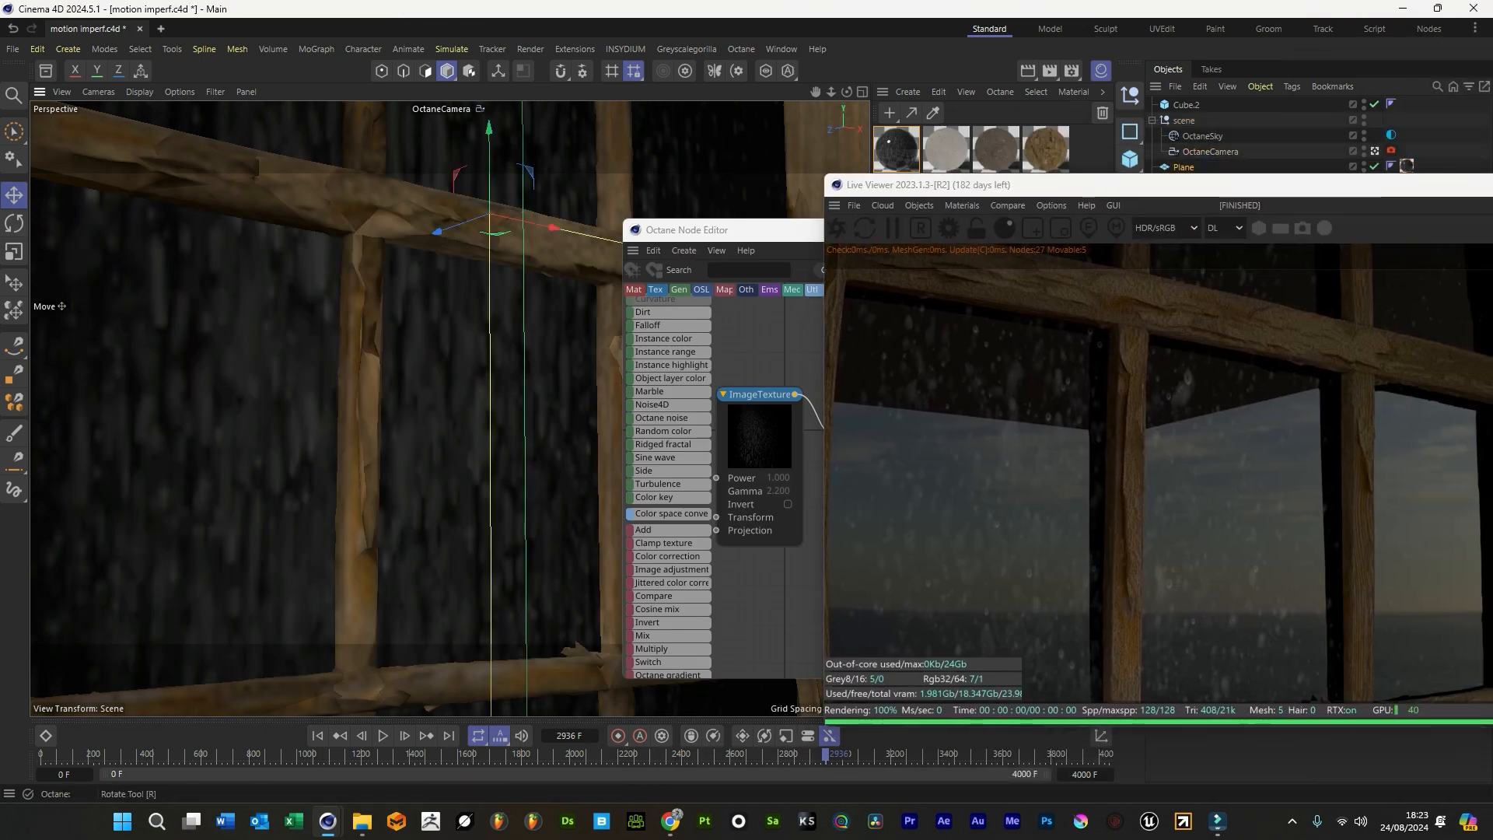
pyautogui.press('r')
pyautogui.moveTo(460, 251); pyautogui.dragTo(565, 122)
pyautogui.moveTo(967, 189); pyautogui.dragTo(248, 142)
pyautogui.hotkey('ctrl', 's')
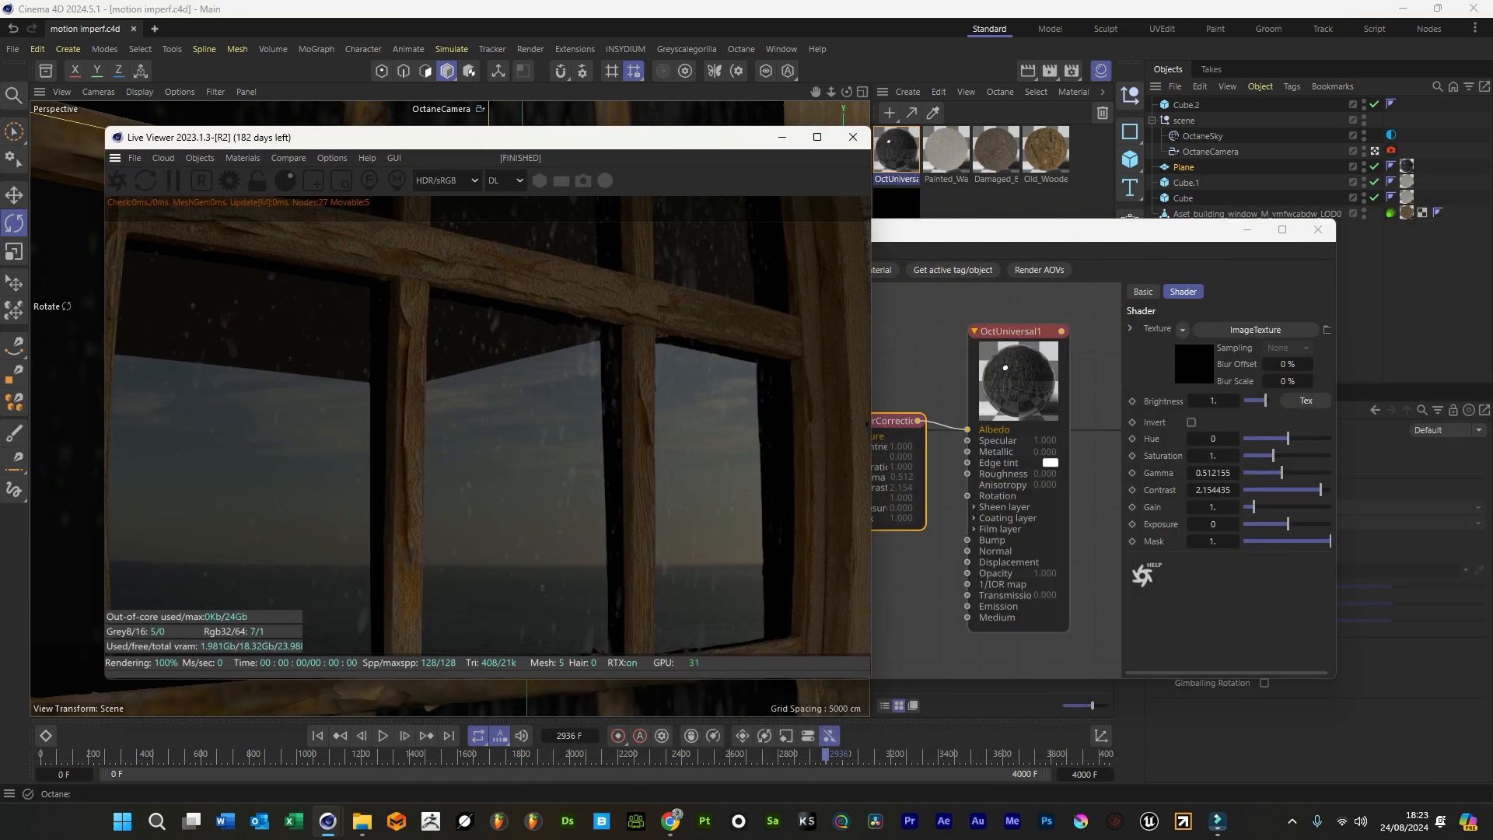
# Reroute the Color correction output from the material's Albedo to its Roughness and Bump inputs
pyautogui.click(1016, 332)
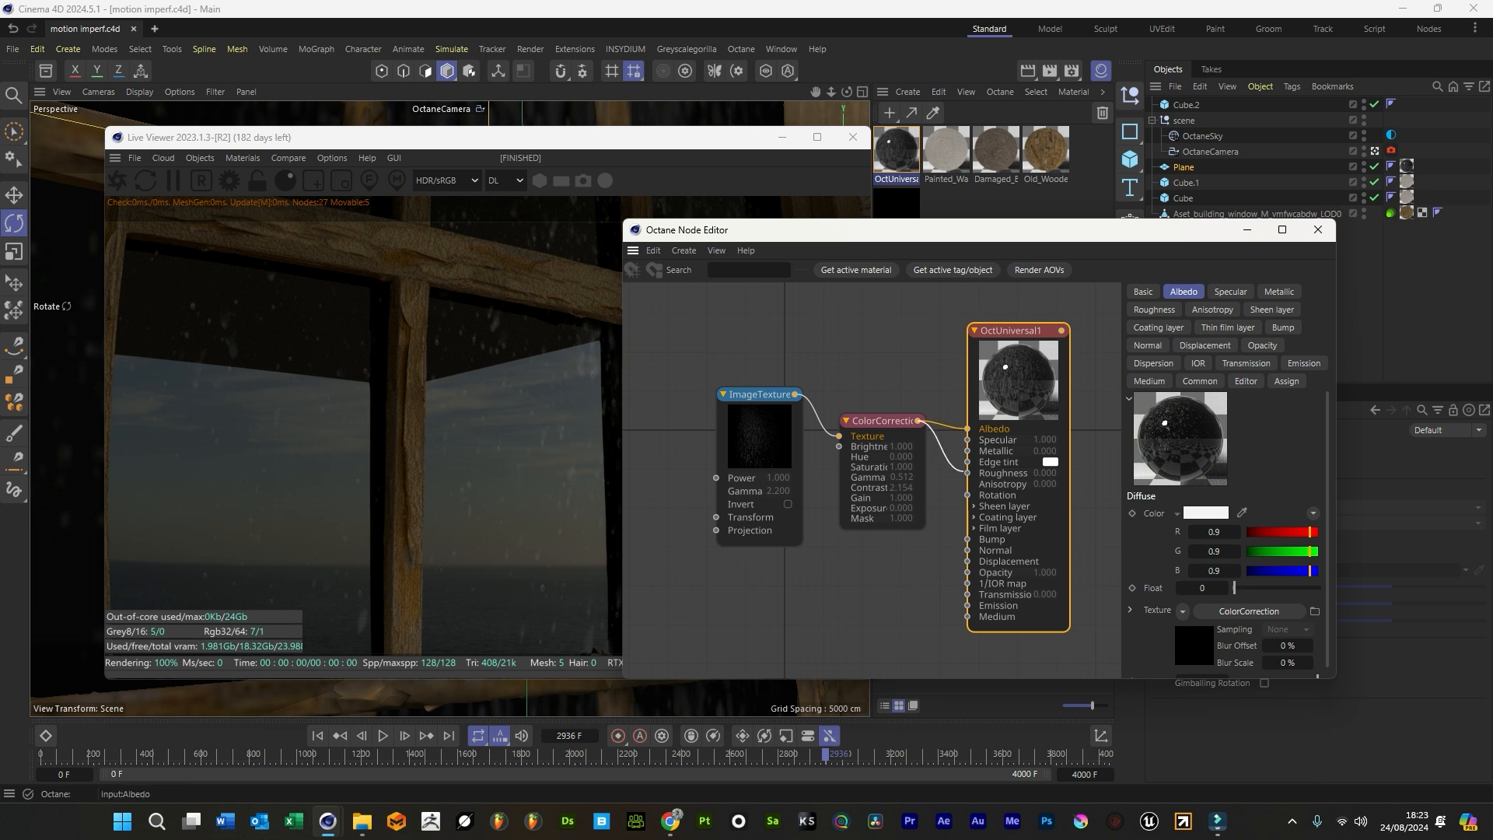
pyautogui.moveTo(967, 473); pyautogui.dragTo(966, 473)
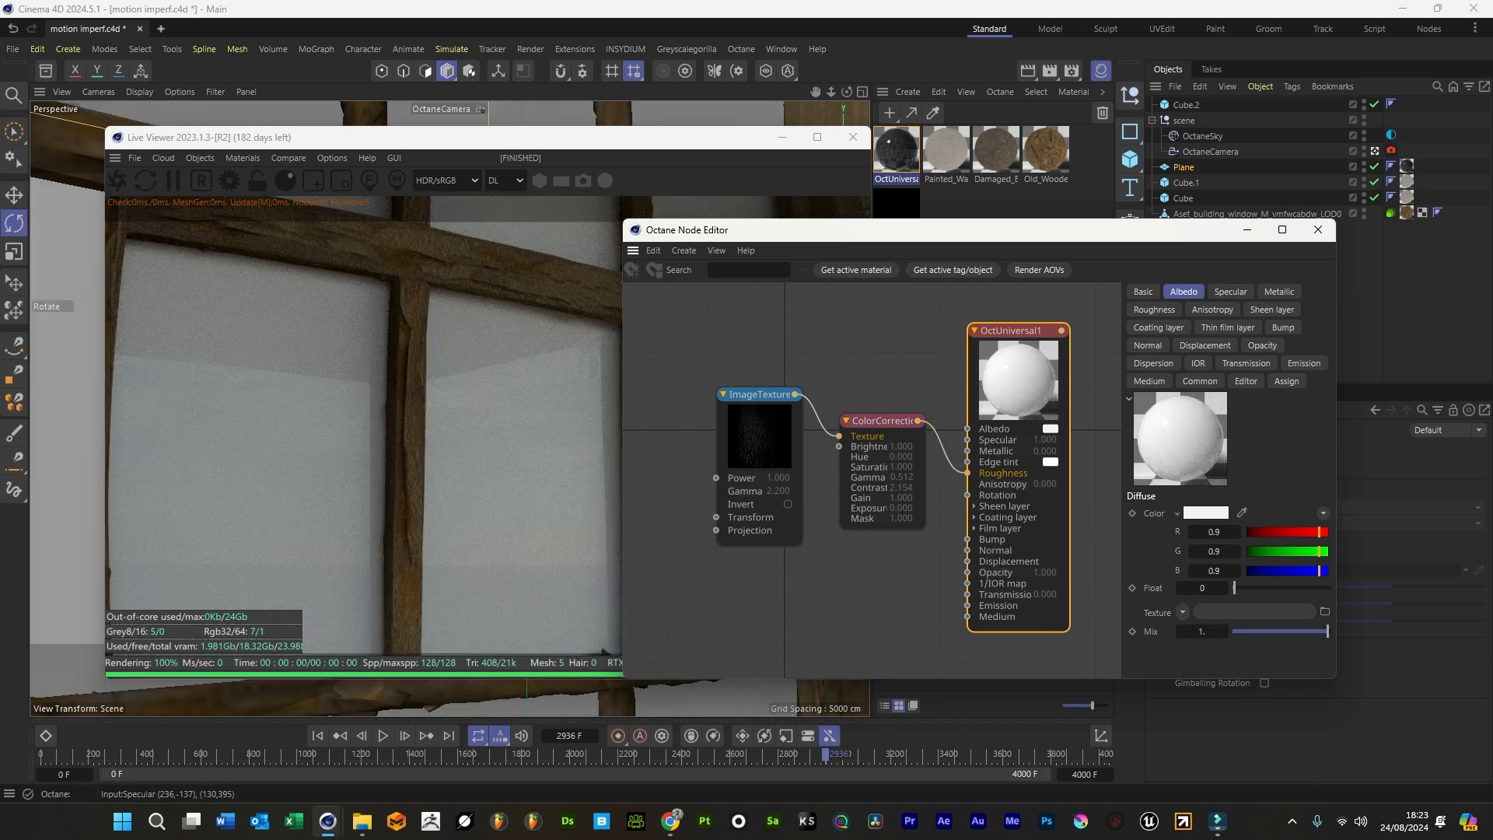
pyautogui.moveTo(918, 421); pyautogui.dragTo(967, 539)
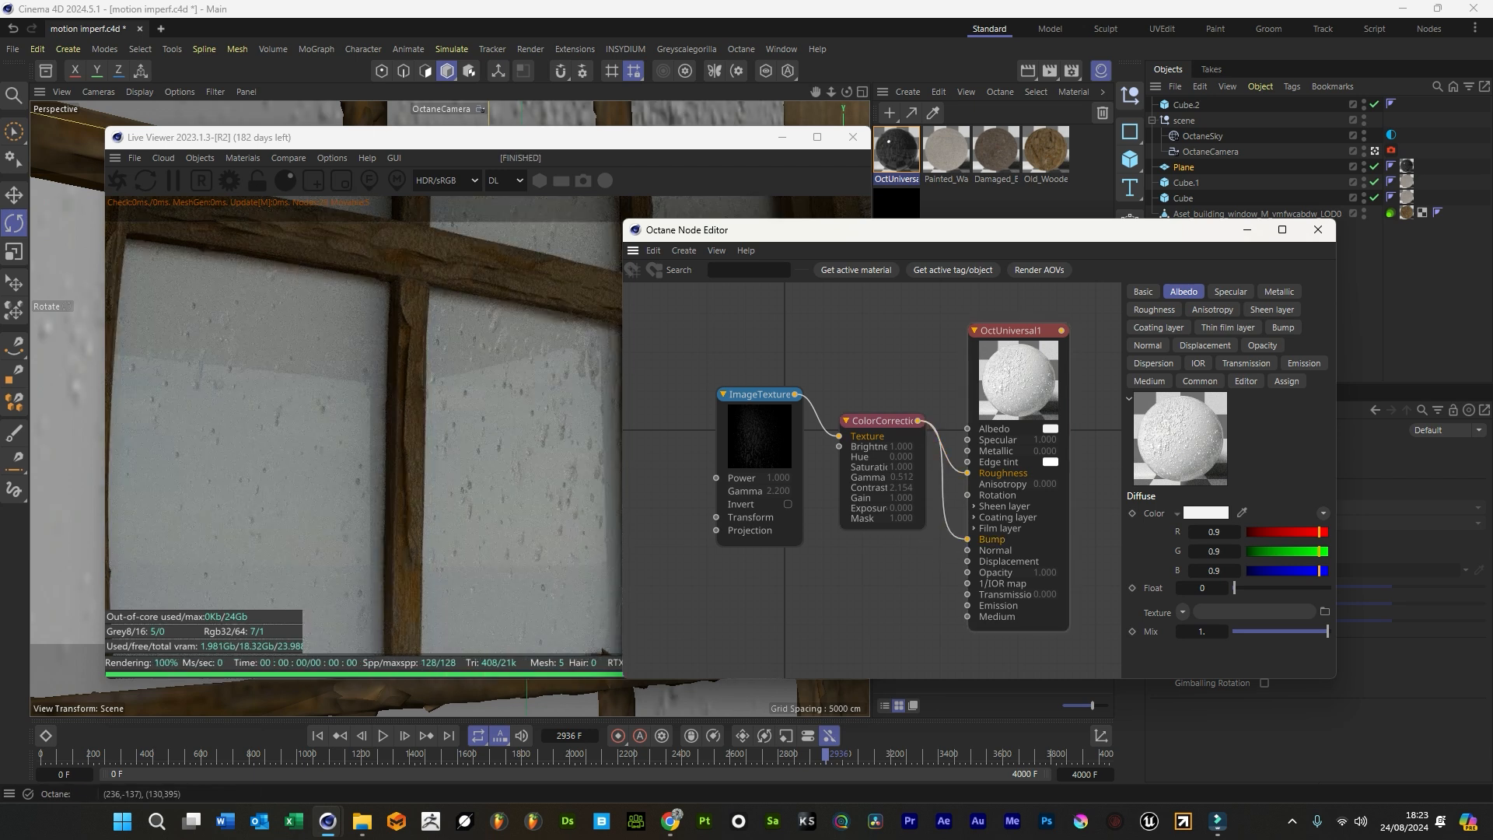
# Insert an Invert node between the Color correction output and the material's Bump input, inspecting the glass up close outside the OctaneCamera
pyautogui.moveTo(668, 530)
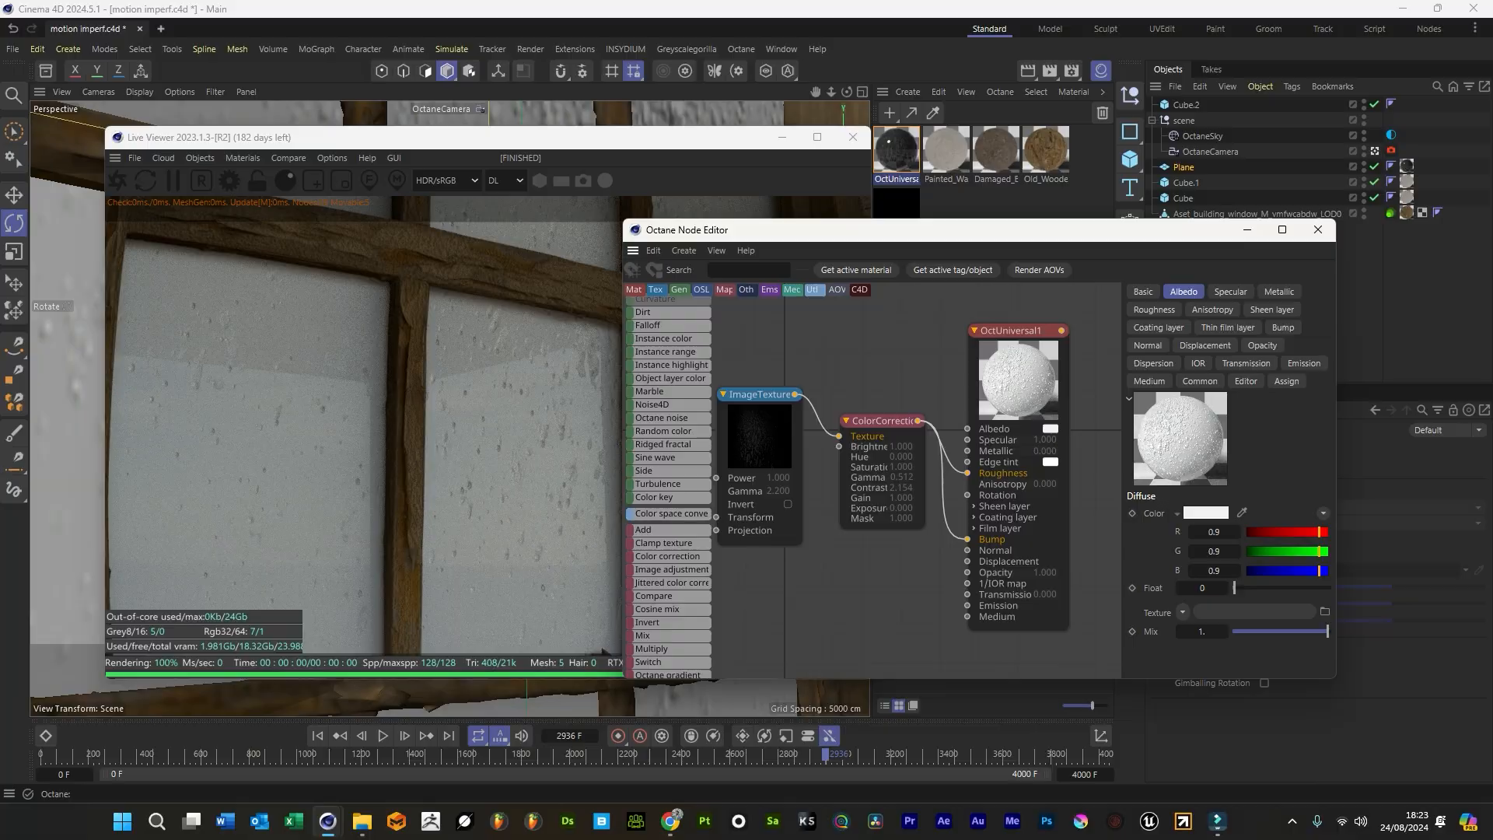
pyautogui.click(1374, 151)
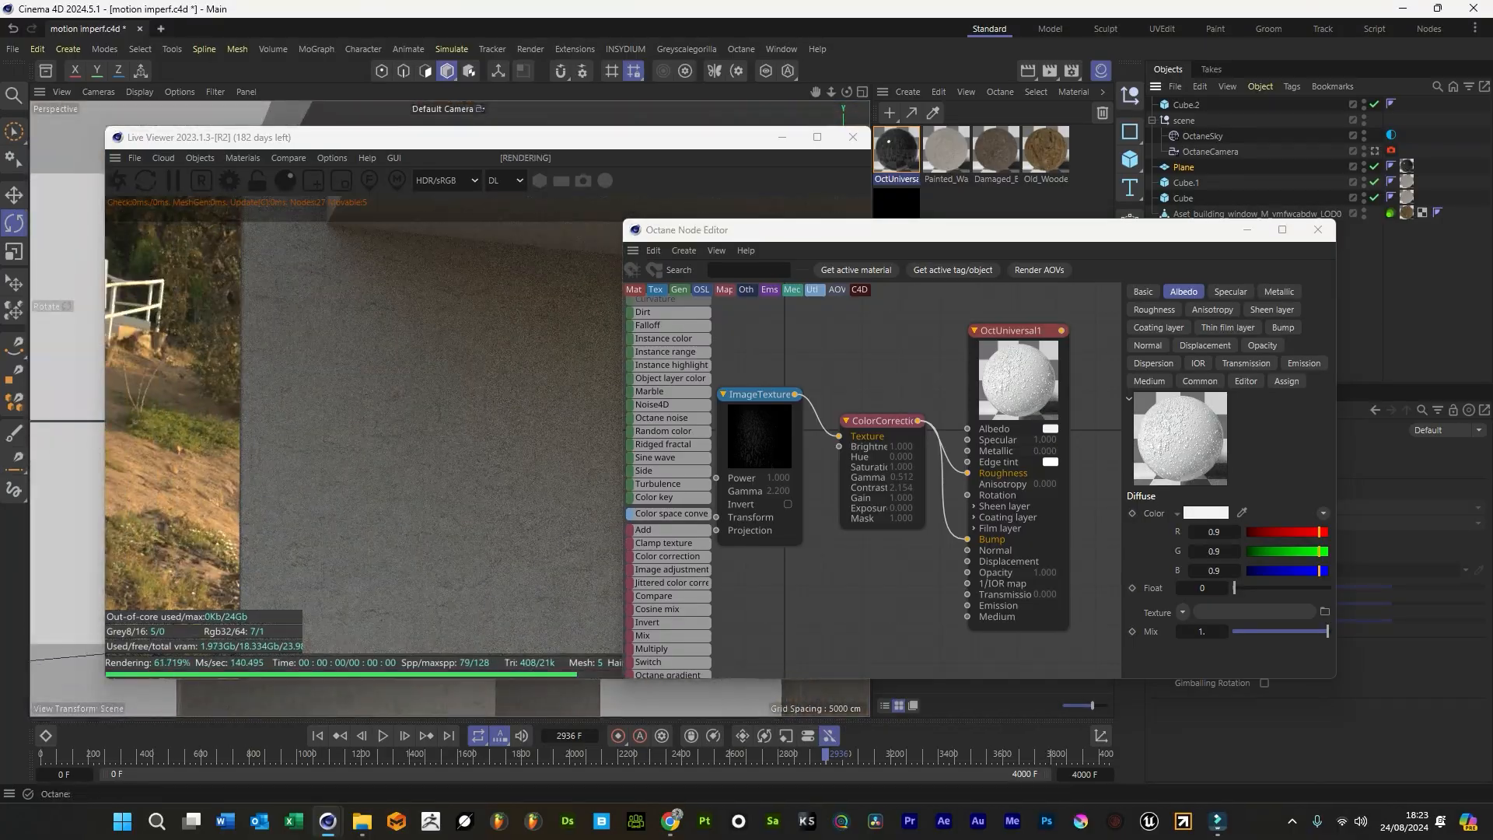
pyautogui.moveTo(815, 91); pyautogui.dragTo(996, 92)
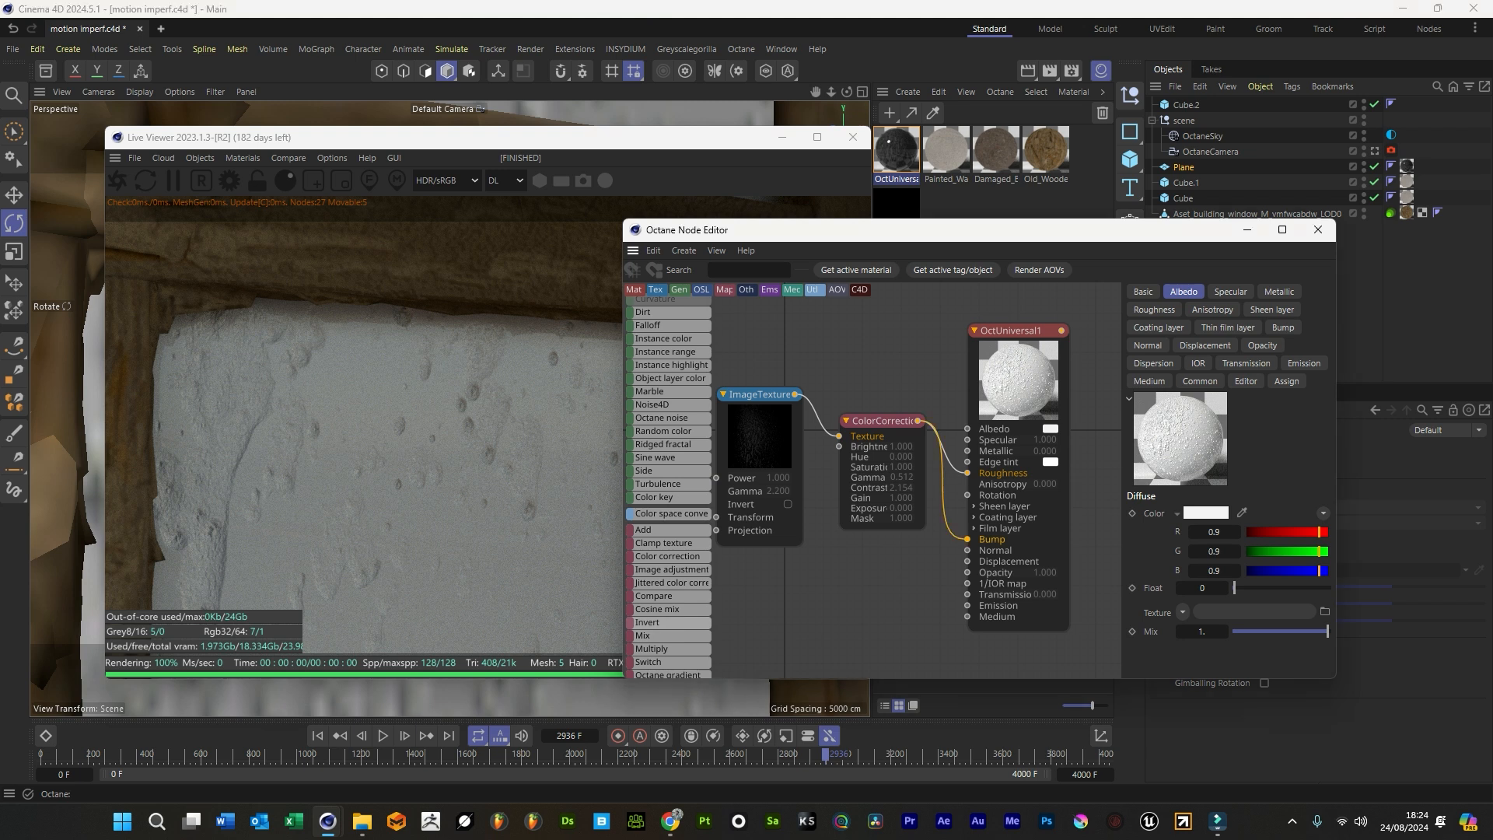
pyautogui.moveTo(647, 622); pyautogui.dragTo(942, 518)
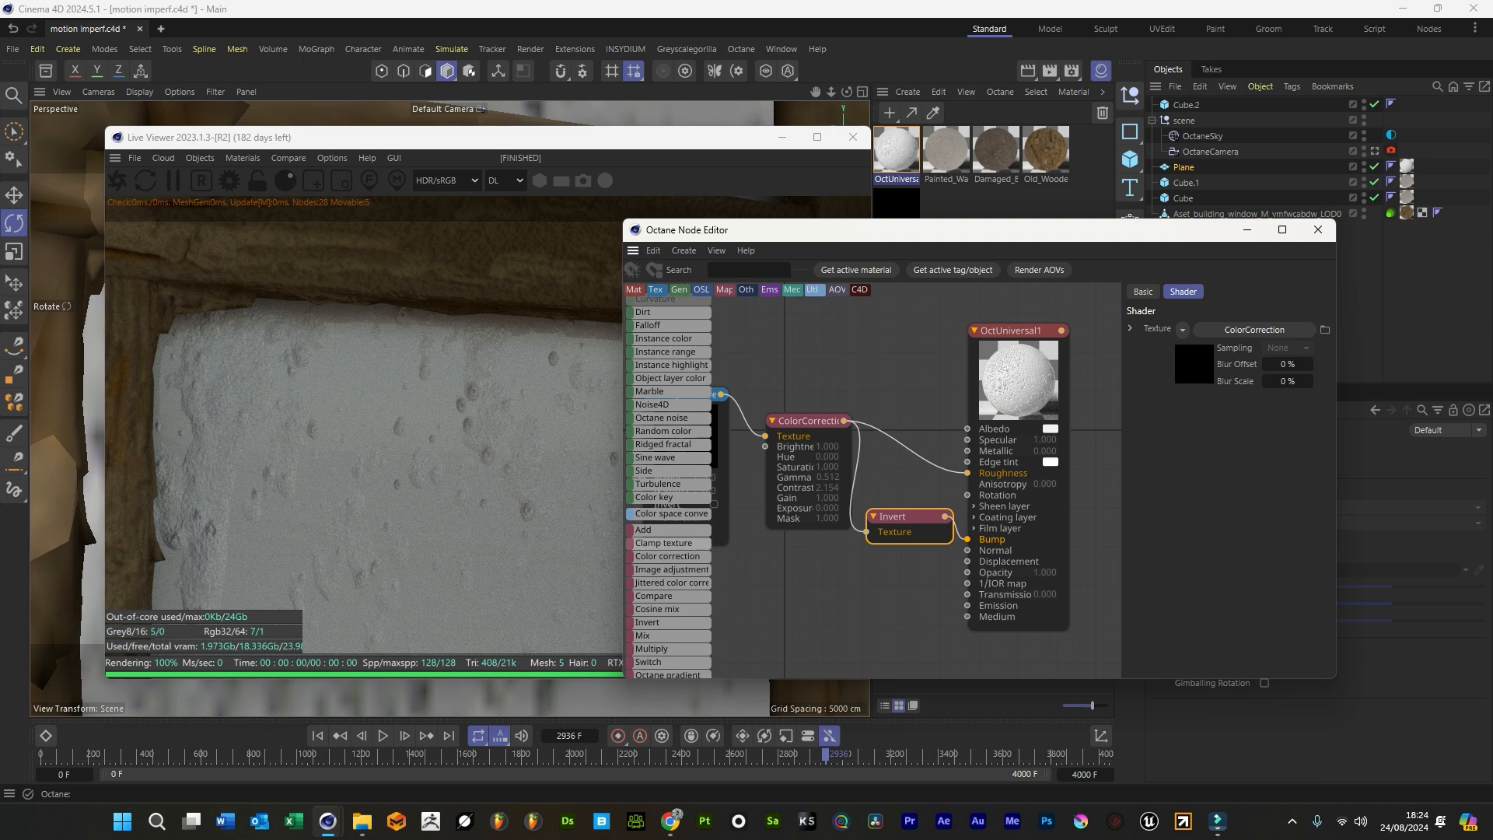
pyautogui.click(1374, 150)
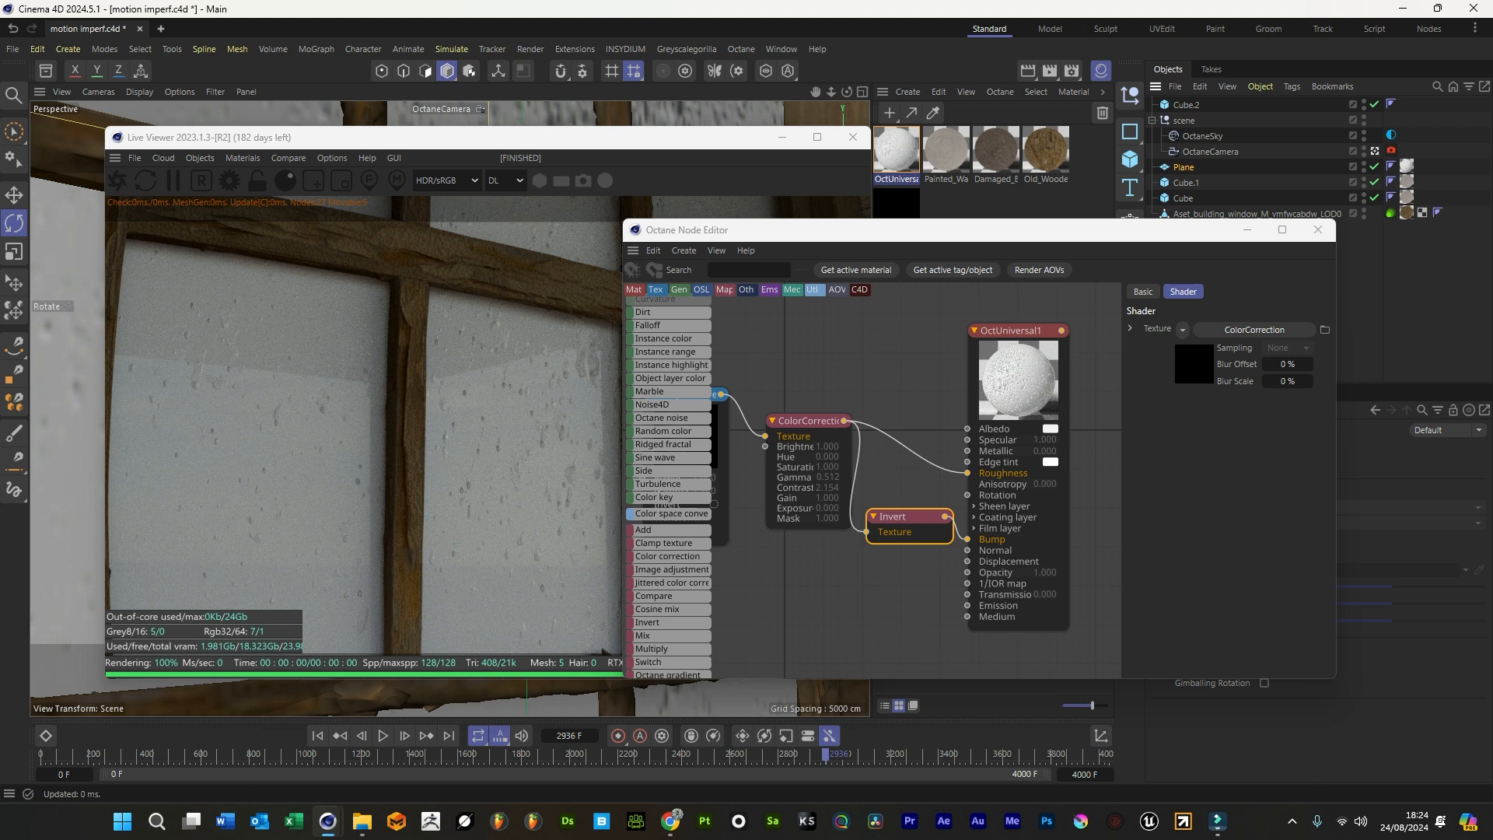
# Try feeding the Color correction output straight into the material's Bump input, and save the scene
pyautogui.moveTo(843, 421); pyautogui.dragTo(968, 539)
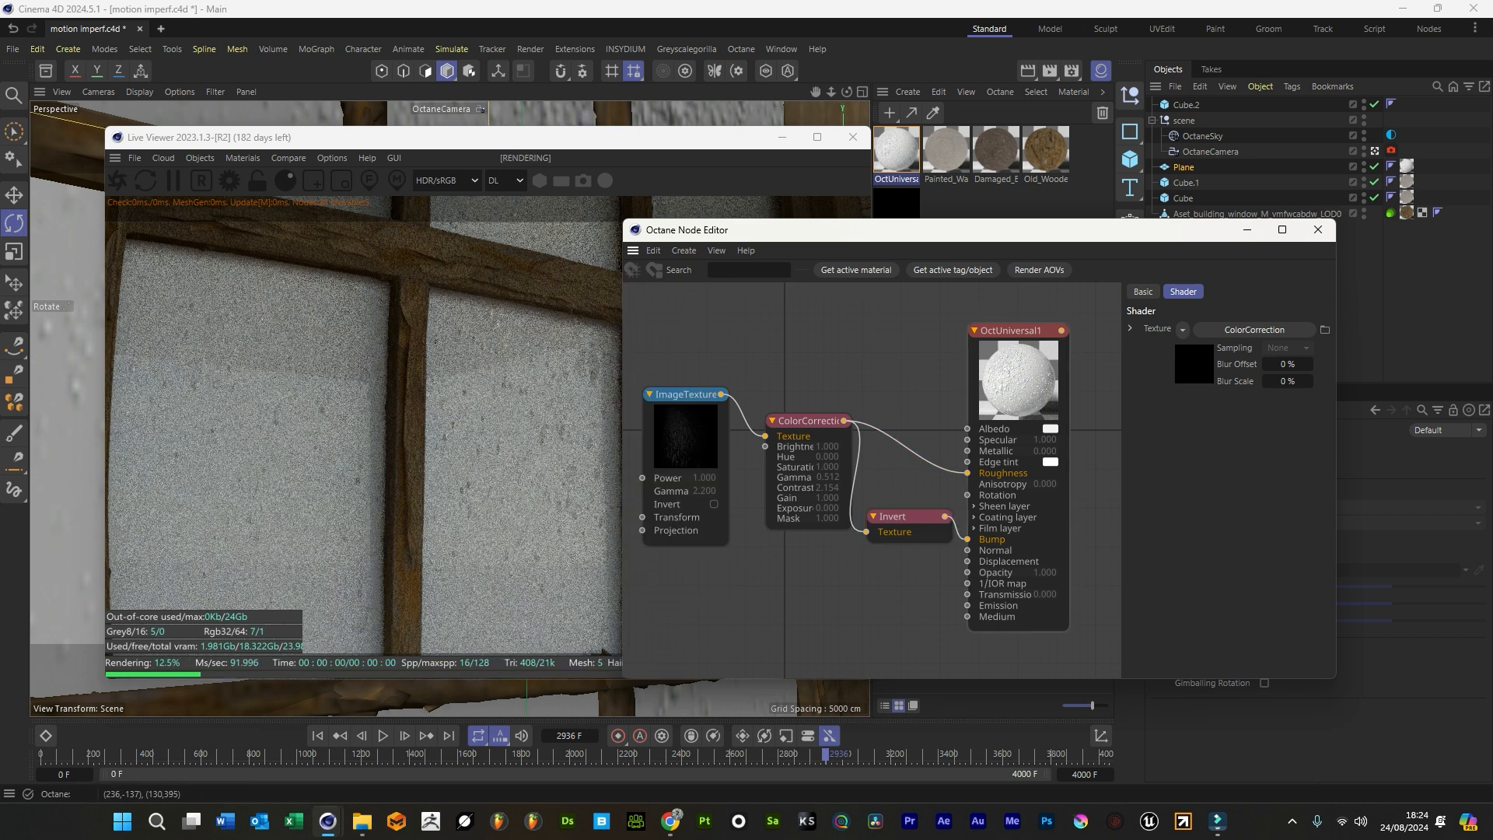
pyautogui.hotkey('ctrl', 's')
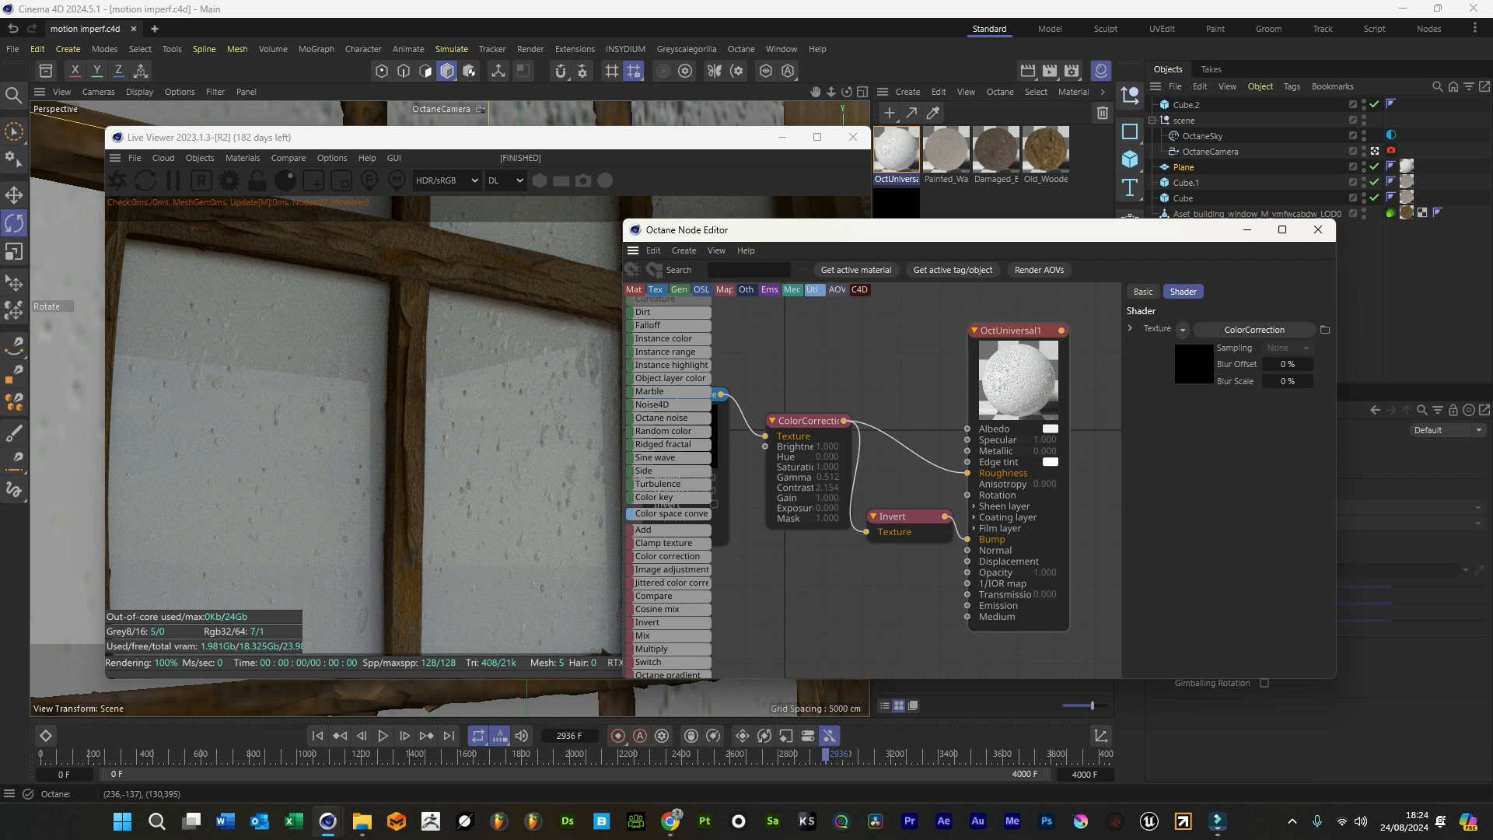
# Set the material type of OctUniversal1 to Specular
pyautogui.click(1017, 378)
pyautogui.click(1046, 330)
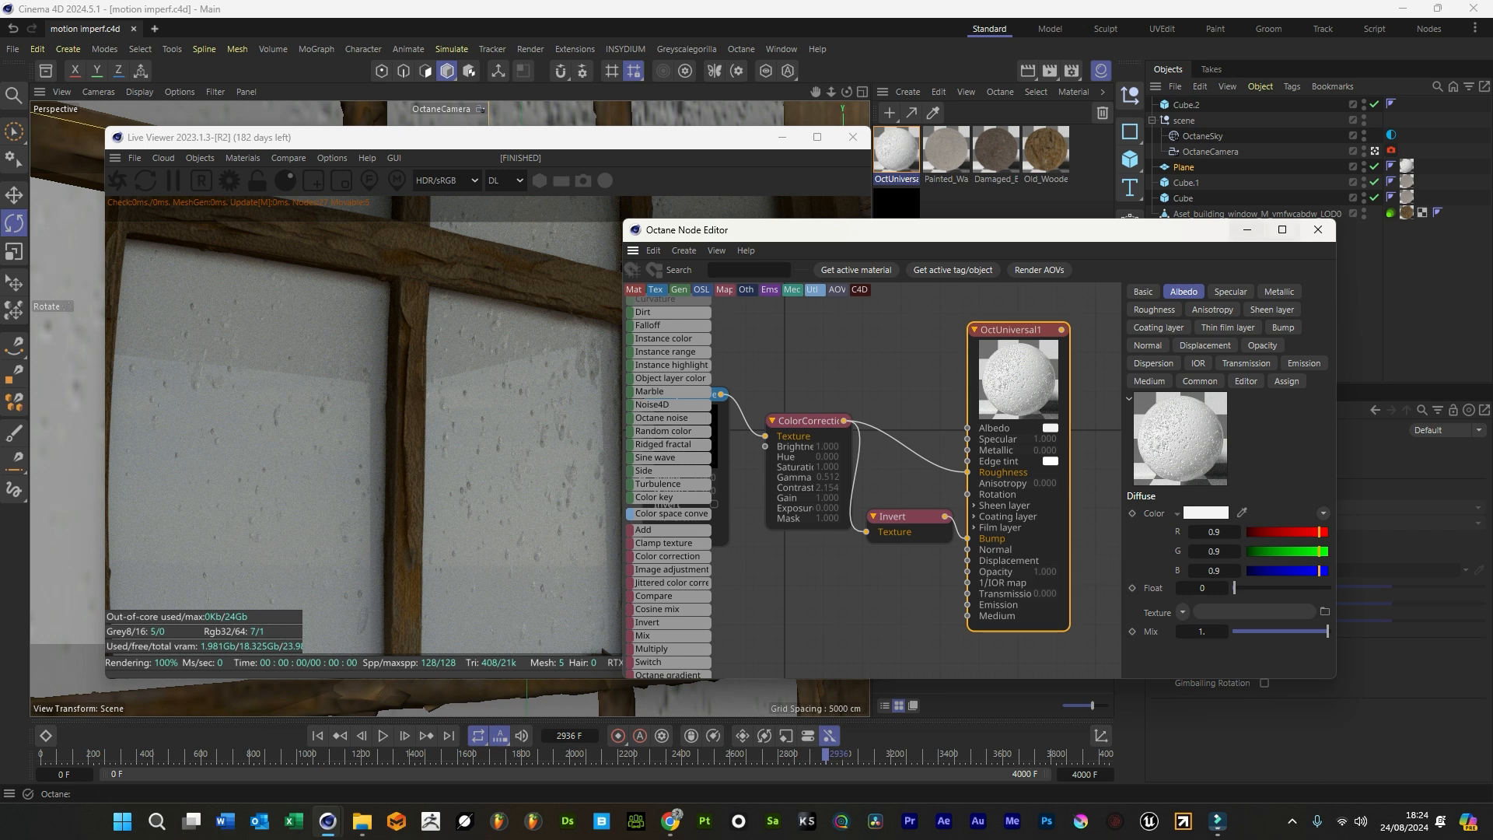
pyautogui.click(1142, 291)
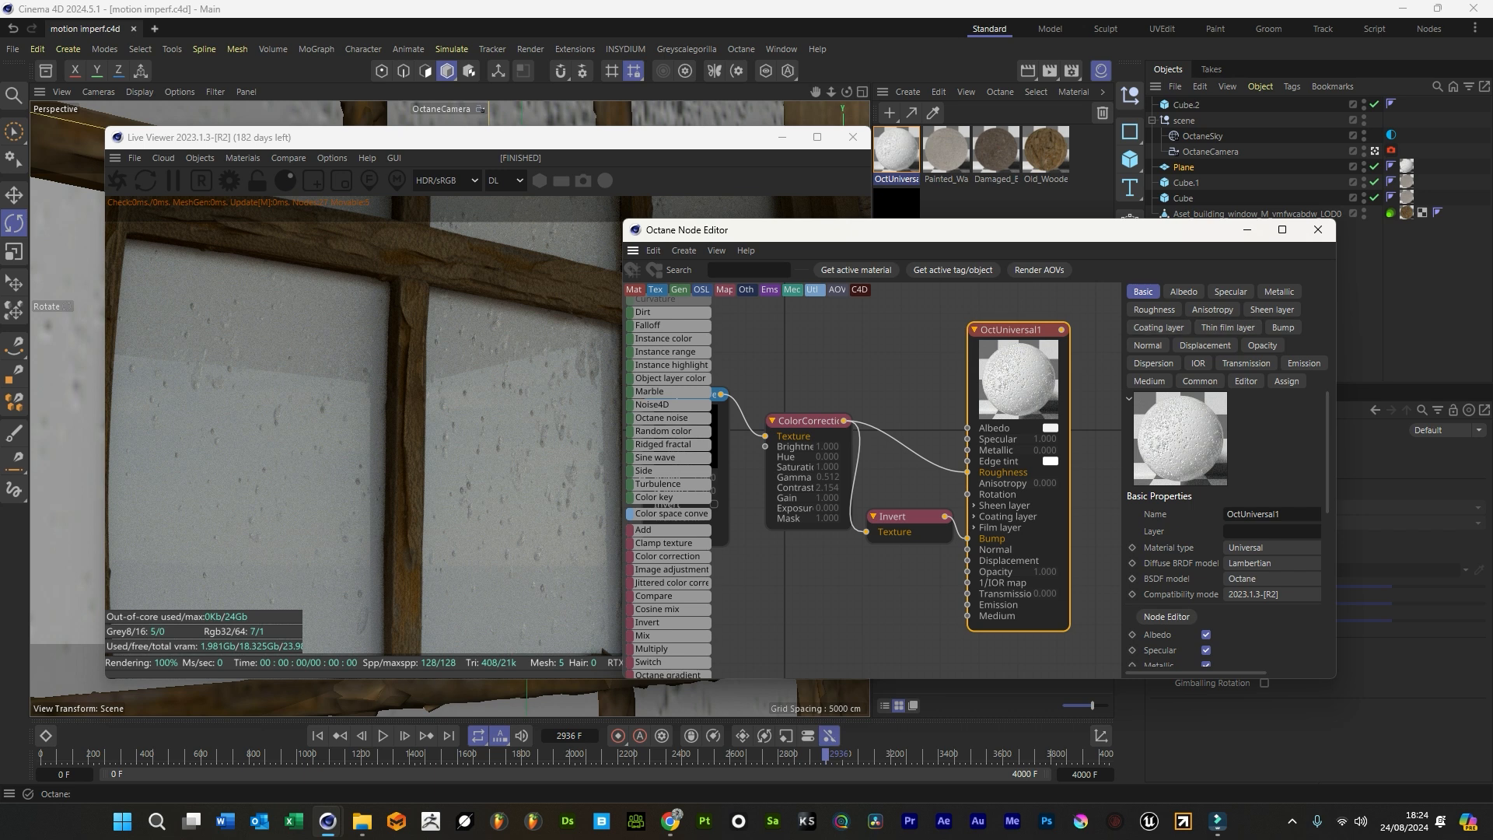
pyautogui.click(1273, 547)
pyautogui.click(1252, 617)
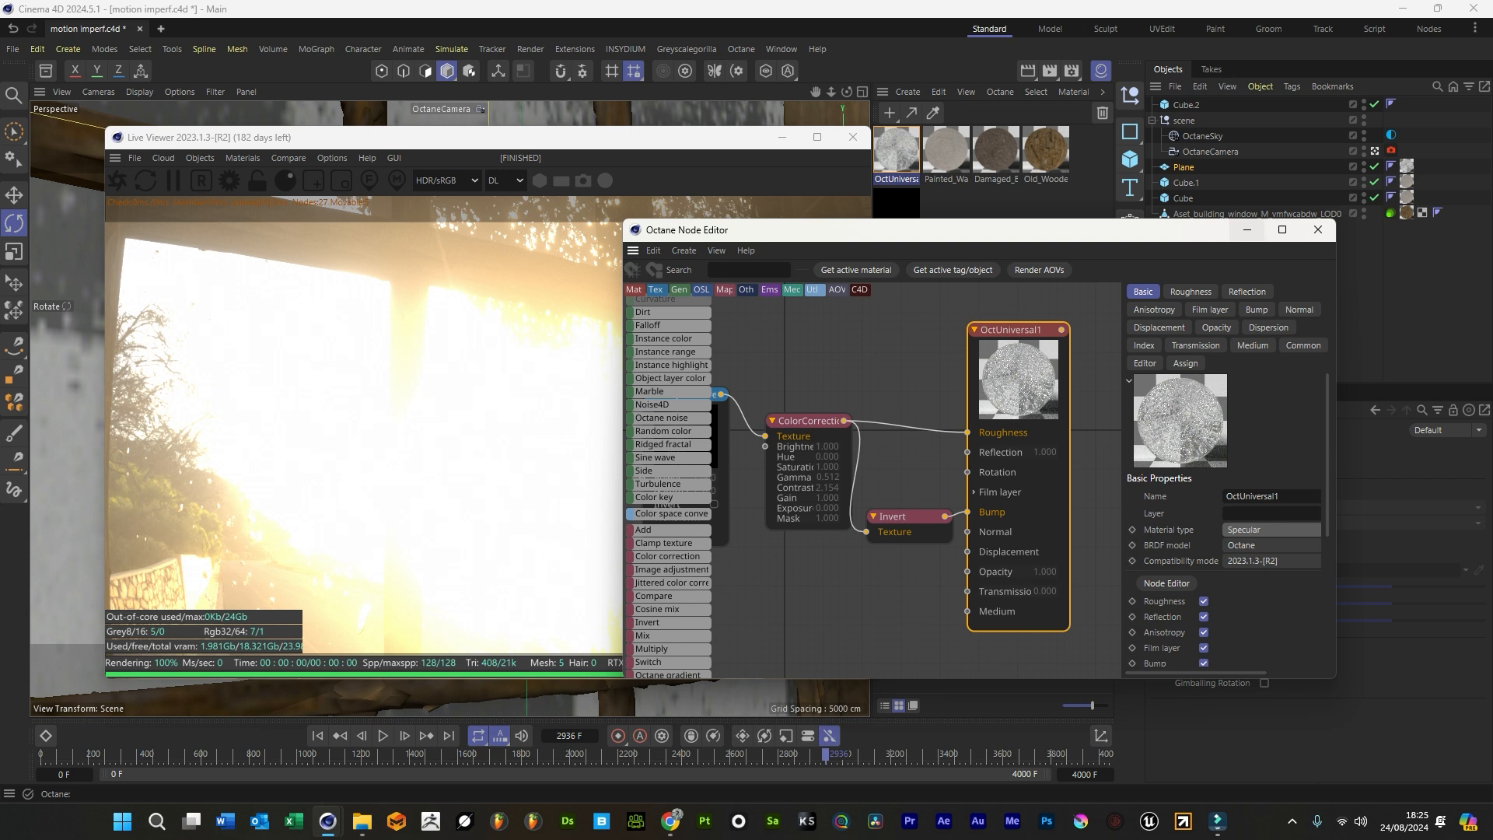
# Clear the node editor away, set the OctaneSky environment's power to about 0.5 and RotX to about 0.52, and save the scene
pyautogui.moveTo(778, 229); pyautogui.dragTo(1492, 204)
pyautogui.moveTo(688, 142); pyautogui.dragTo(666, 137)
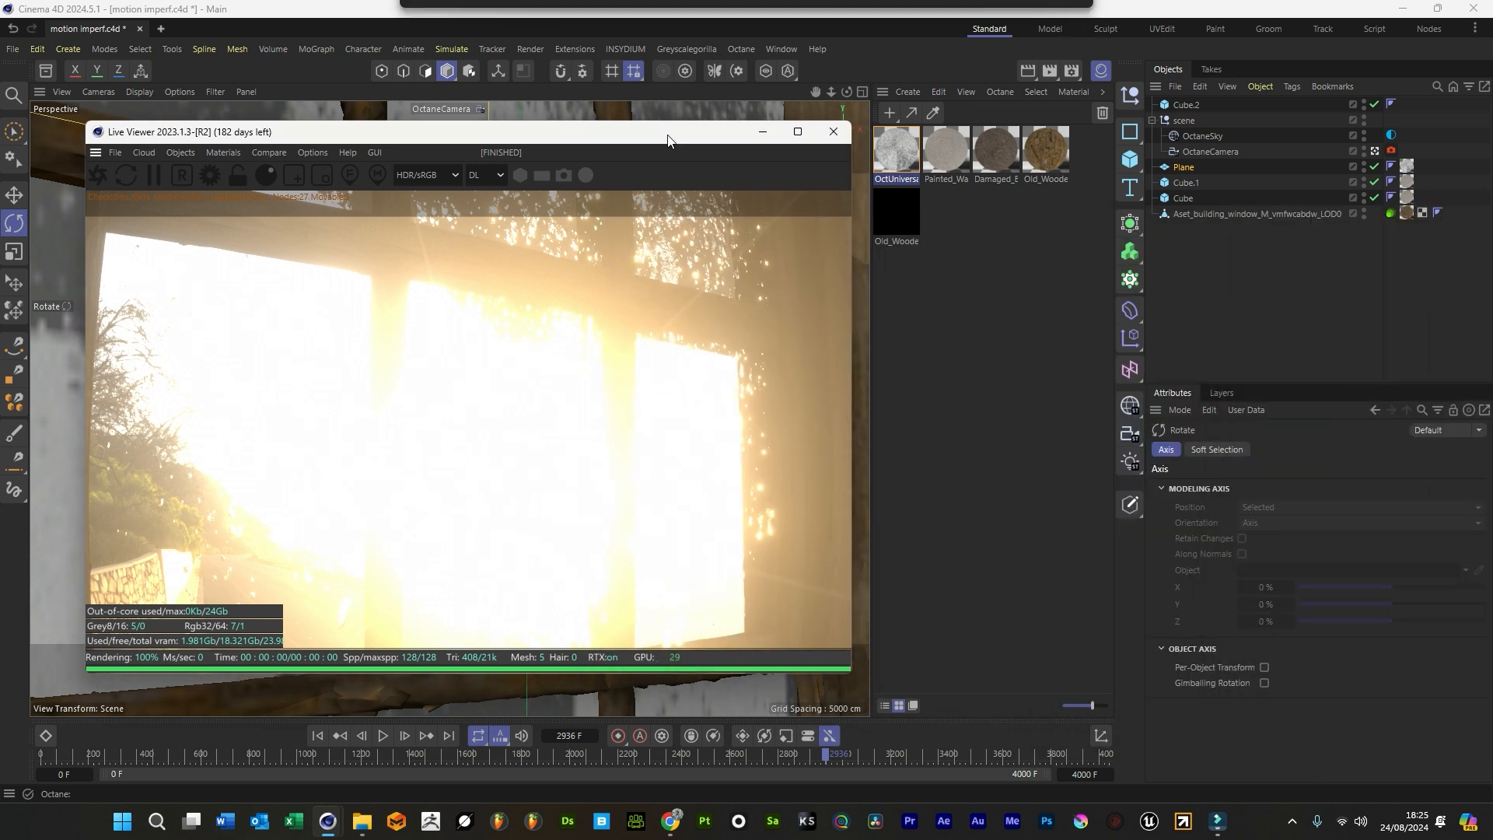
pyautogui.click(1391, 135)
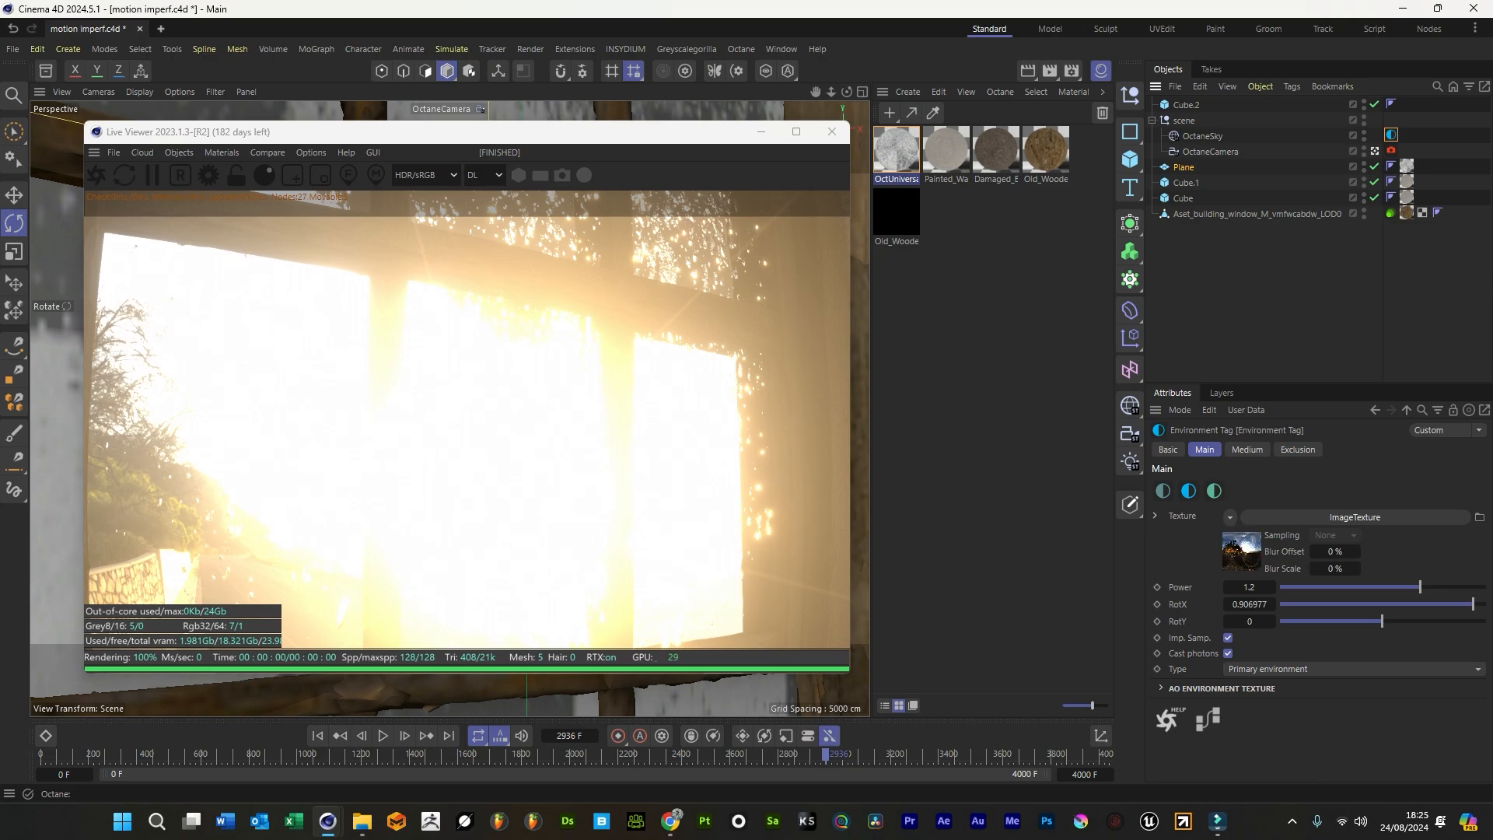
pyautogui.moveTo(1473, 604); pyautogui.dragTo(1395, 587)
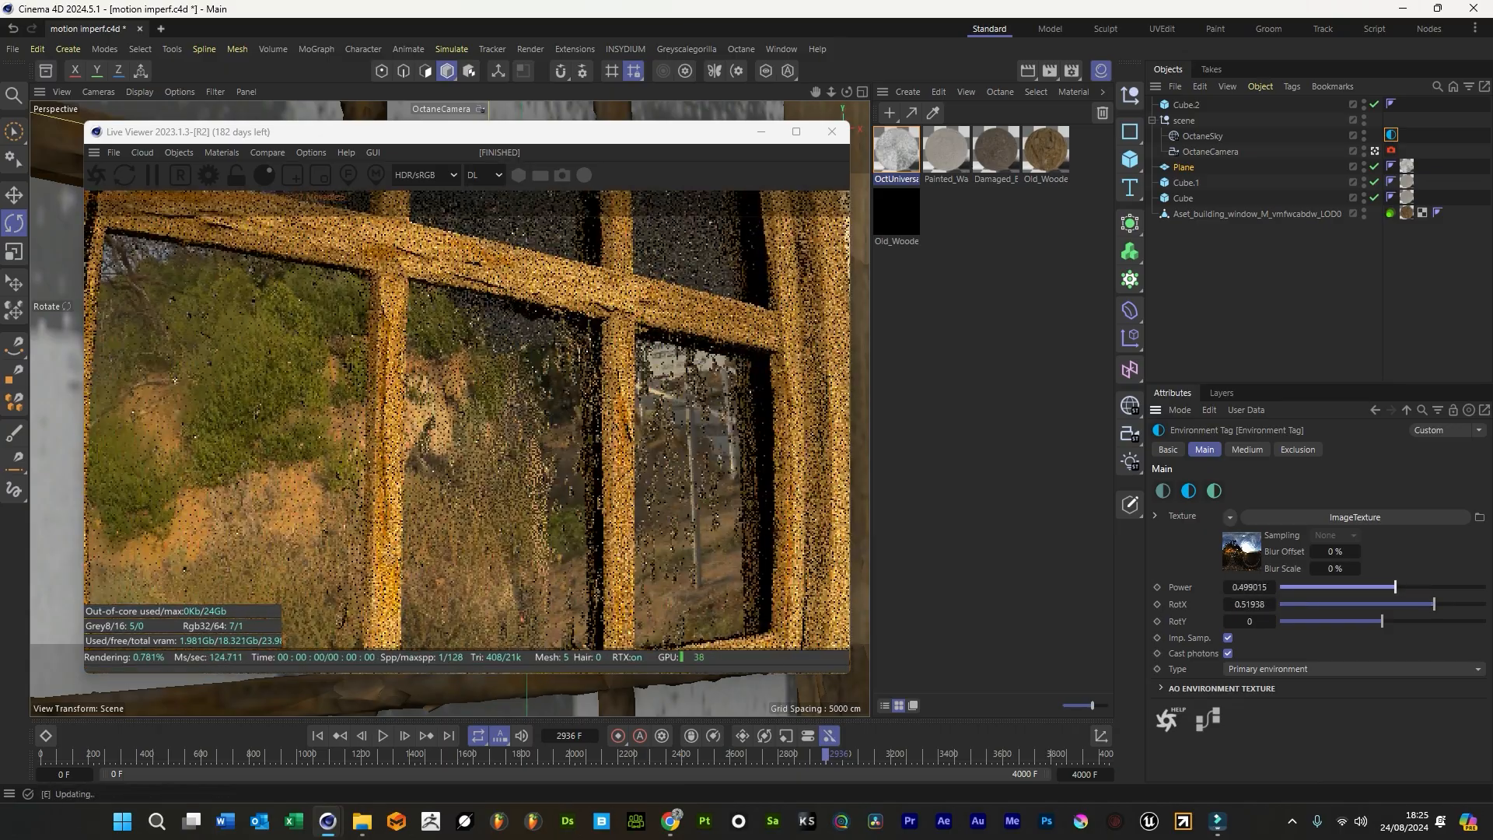
pyautogui.hotkey('ctrl', 's')
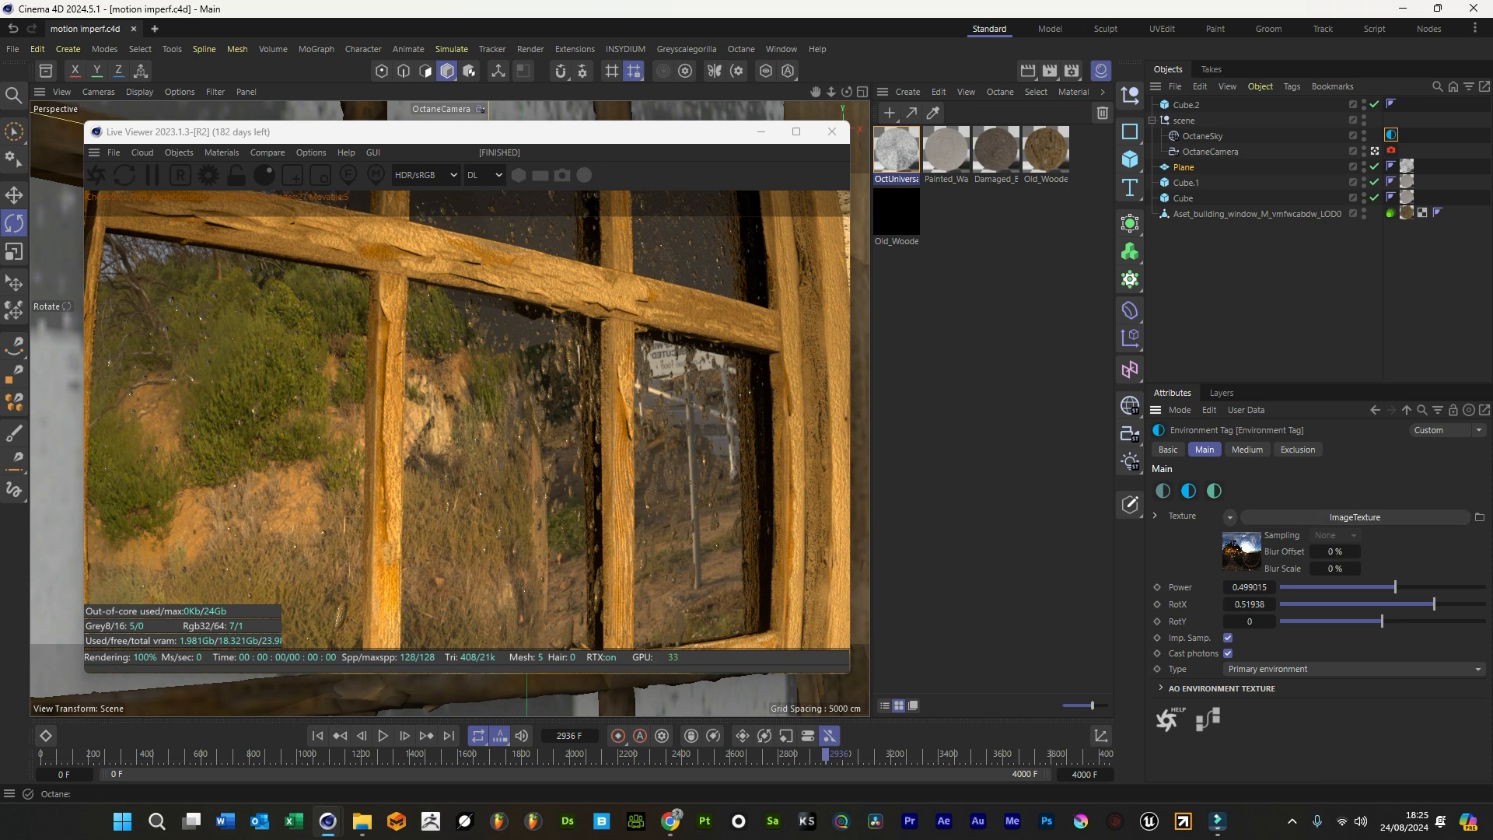
# Swap the OctaneSky environment image for the airfield hangar HDRI, with power about 0.056 and RotX about -0.98
pyautogui.click(1244, 517)
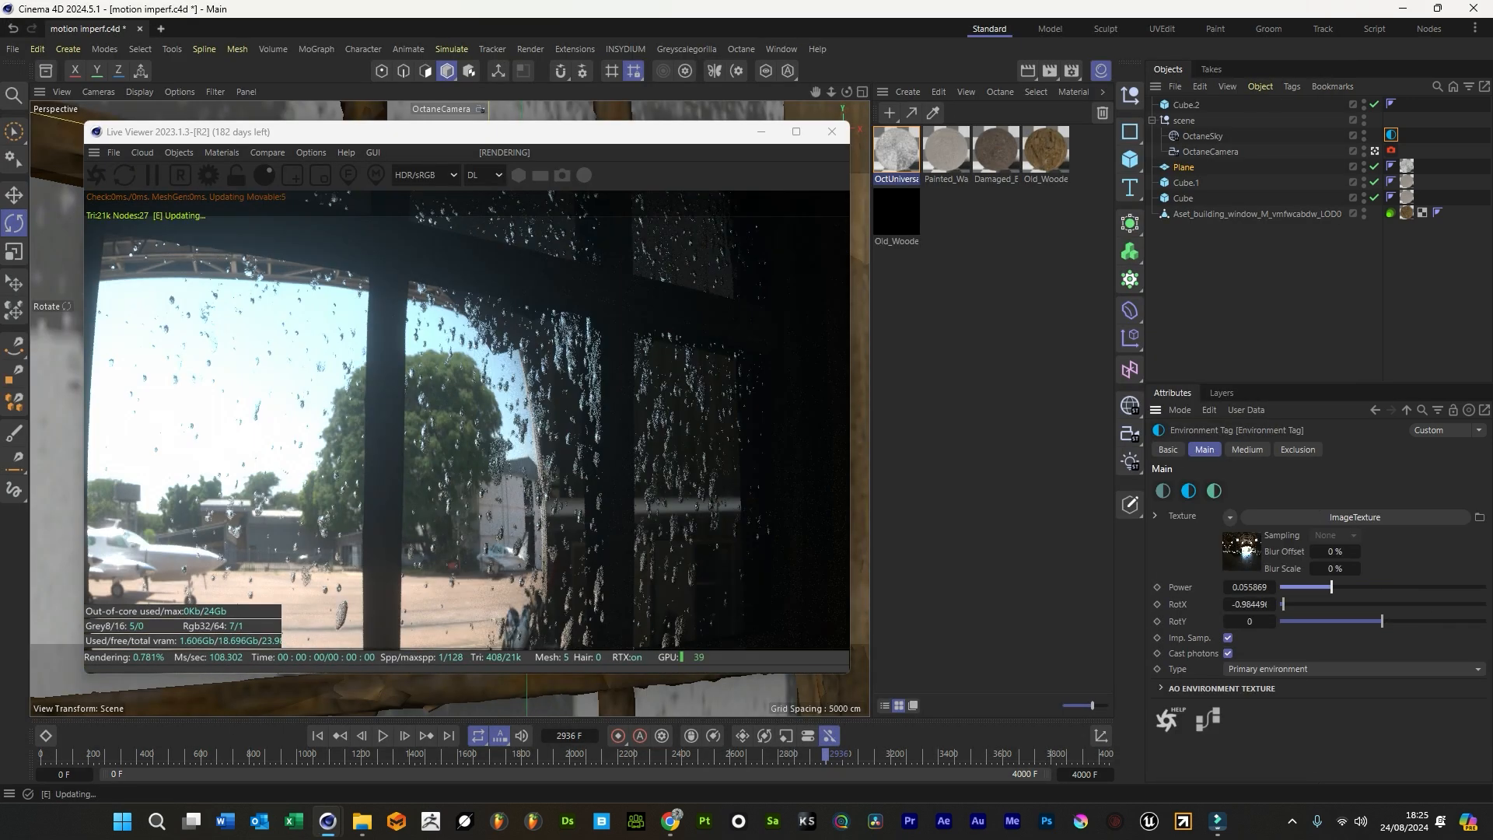
# Leave the OctaneCamera view and add a cube about 719 × 40 × 387 cm as a floor slab at the walls
pyautogui.click(1374, 151)
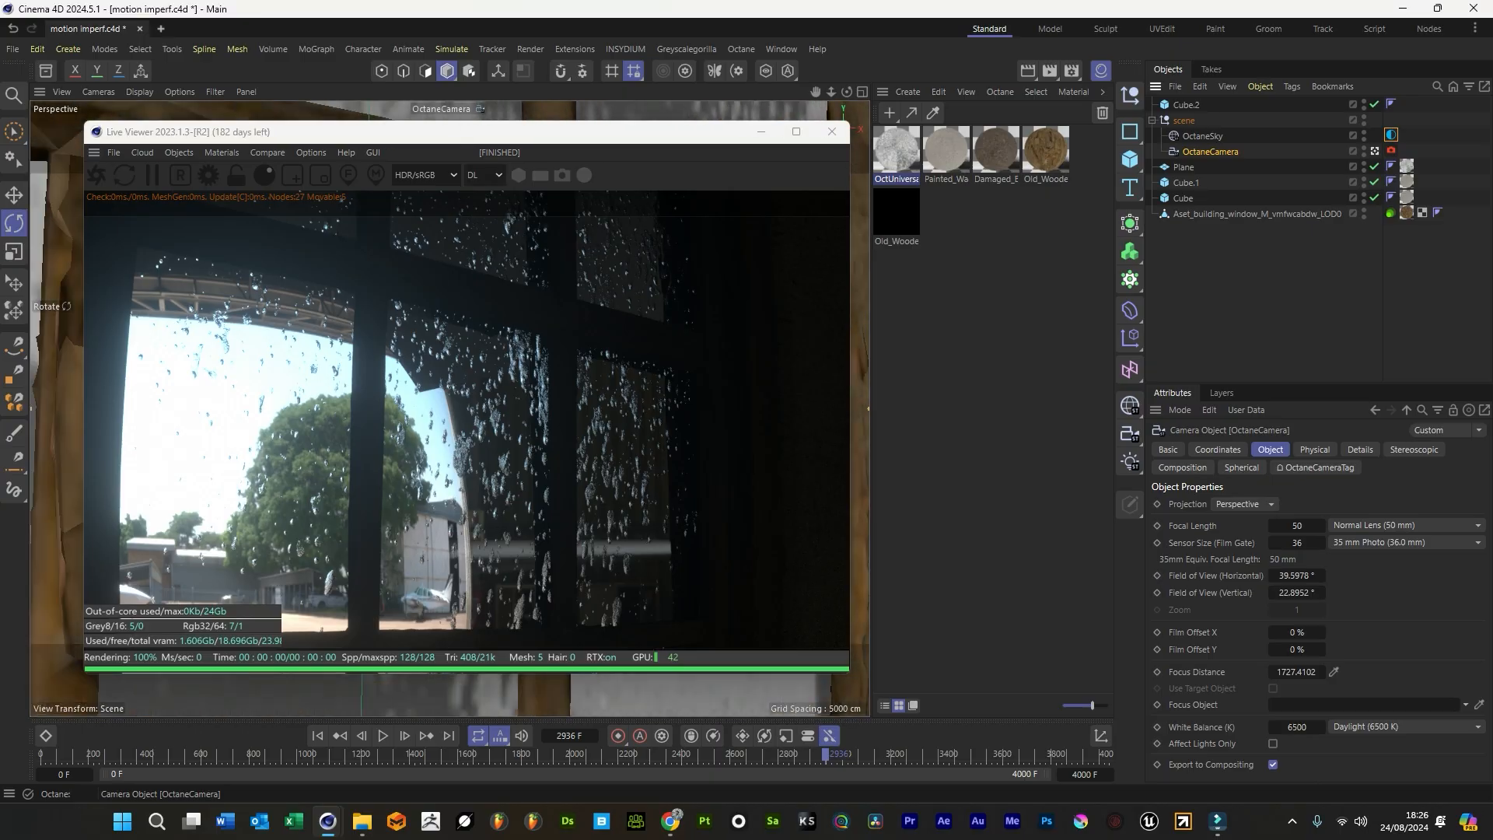
pyautogui.moveTo(831, 91); pyautogui.dragTo(696, 91)
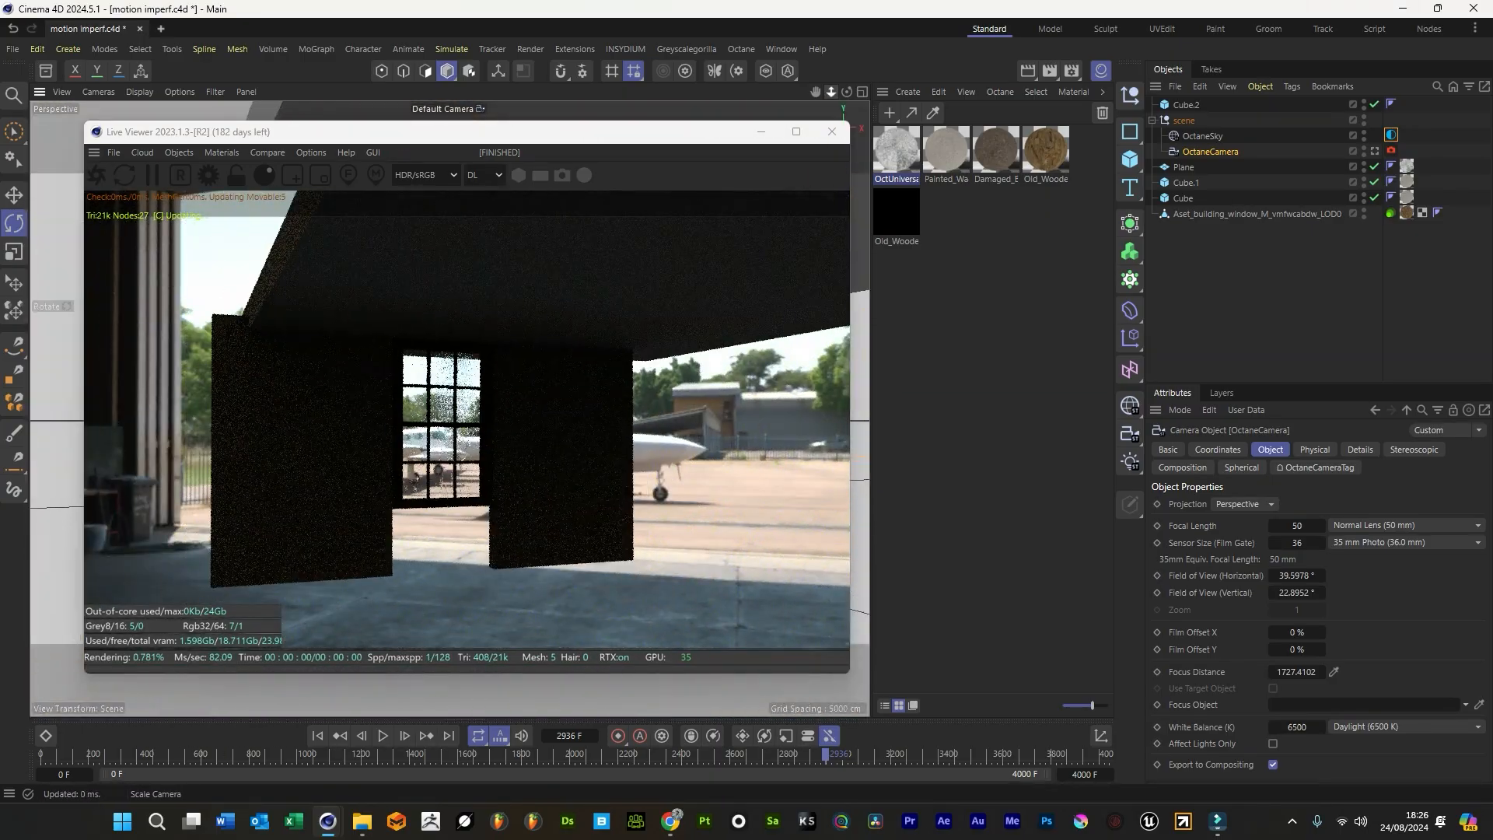
pyautogui.moveTo(1130, 160); pyautogui.dragTo(1184, 186)
pyautogui.moveTo(654, 487); pyautogui.dragTo(704, 486)
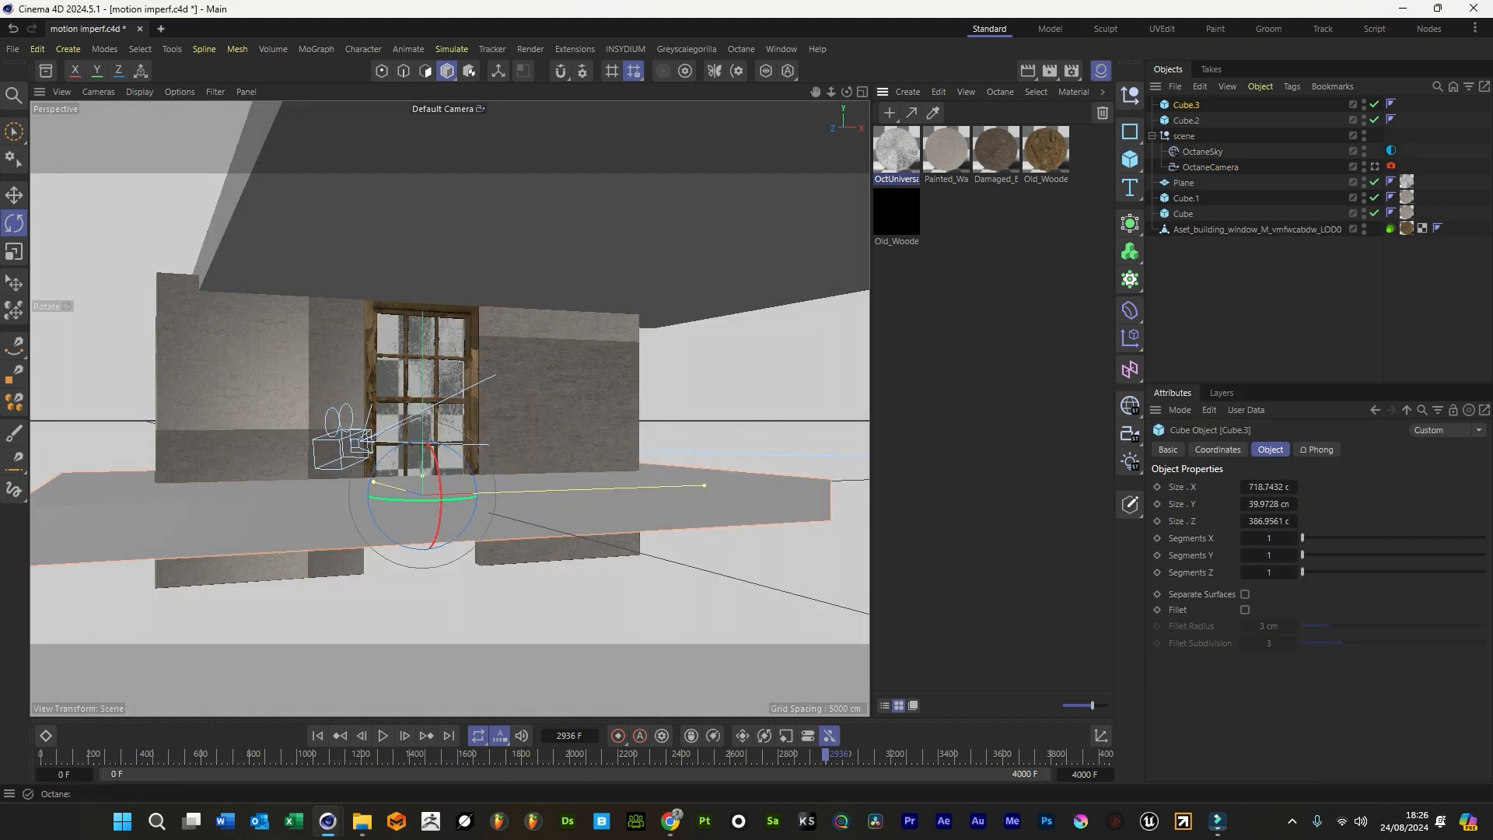
# Copy Cube.1's material tag onto the new floor slab and move the slab down below the window
pyautogui.keyDown('ctrl'); pyautogui.moveTo(1406, 198); pyautogui.dragTo(1406, 105); pyautogui.keyUp('ctrl')
pyautogui.press('e')
pyautogui.moveTo(470, 442); pyautogui.dragTo(486, 468)
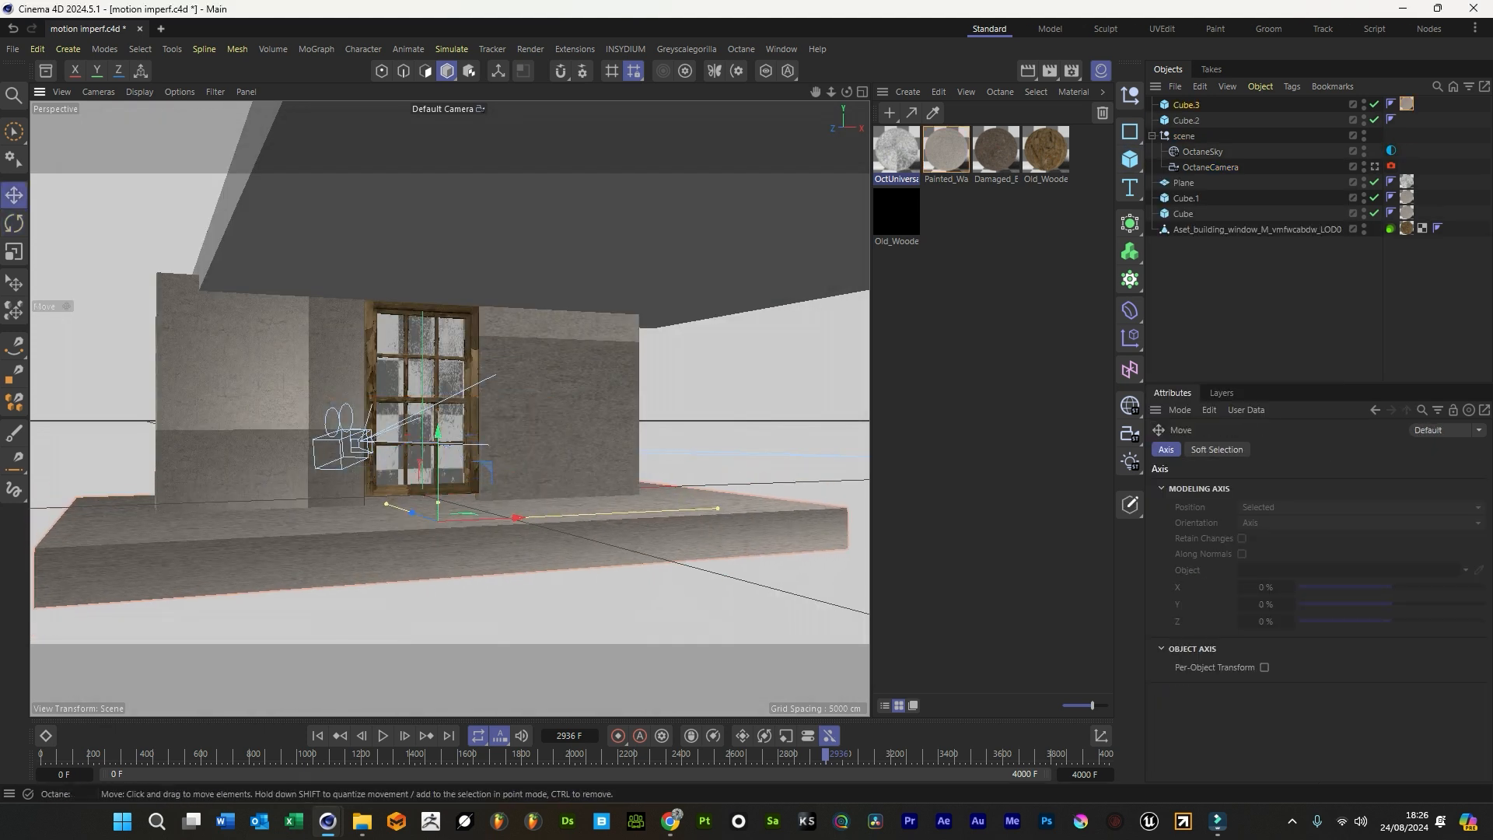
# Return to the OctaneCamera view and switch the Live Viewer's render kernel to PT
pyautogui.click(1375, 167)
pyautogui.moveTo(1492, 163); pyautogui.dragTo(473, 163)
pyautogui.click(490, 206)
pyautogui.click(494, 241)
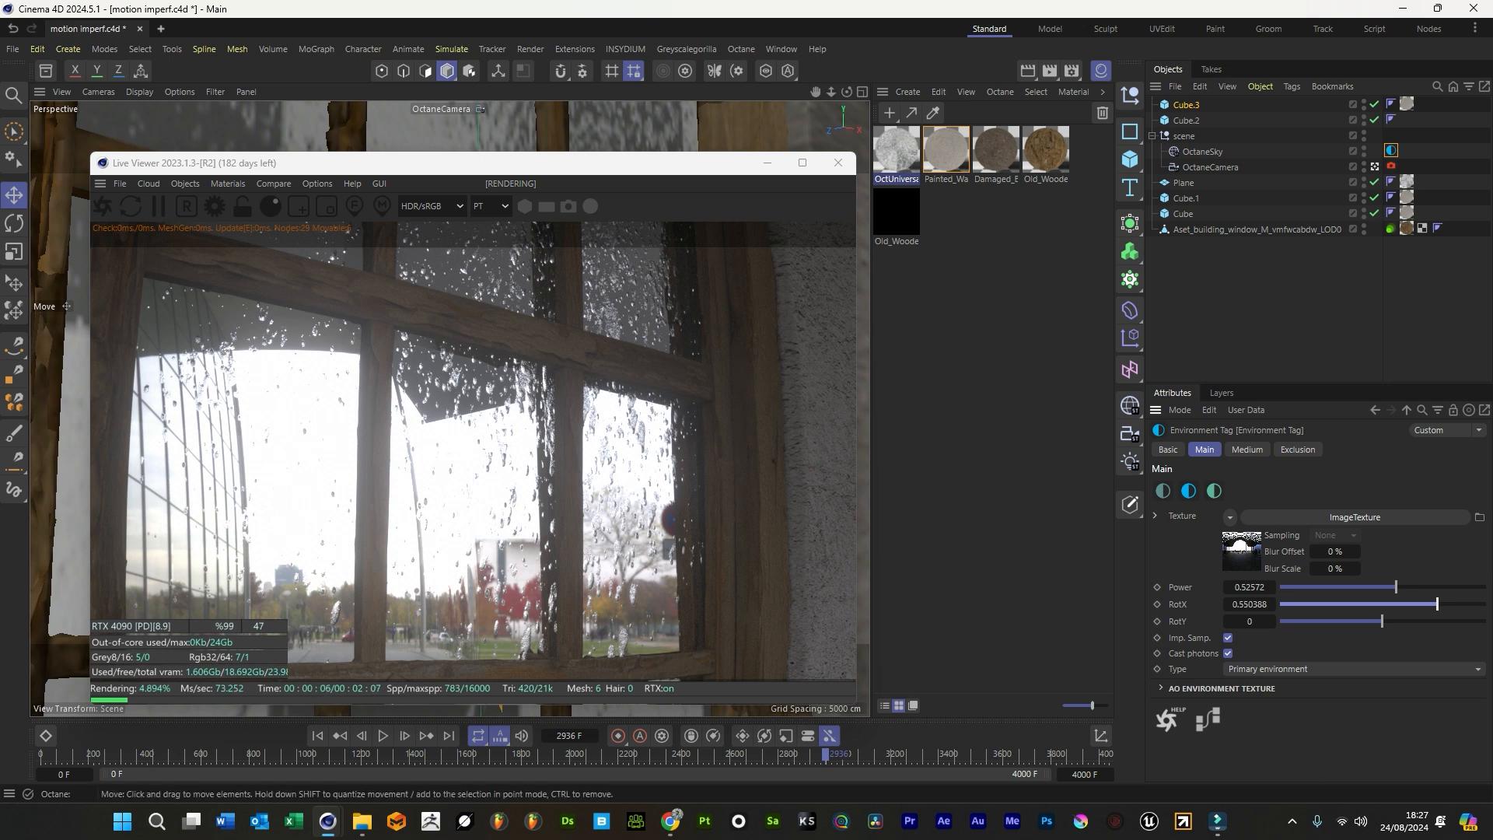
# Set the OctaneCamera's F-stop to 2 in its physical camera parameters
pyautogui.click(1209, 167)
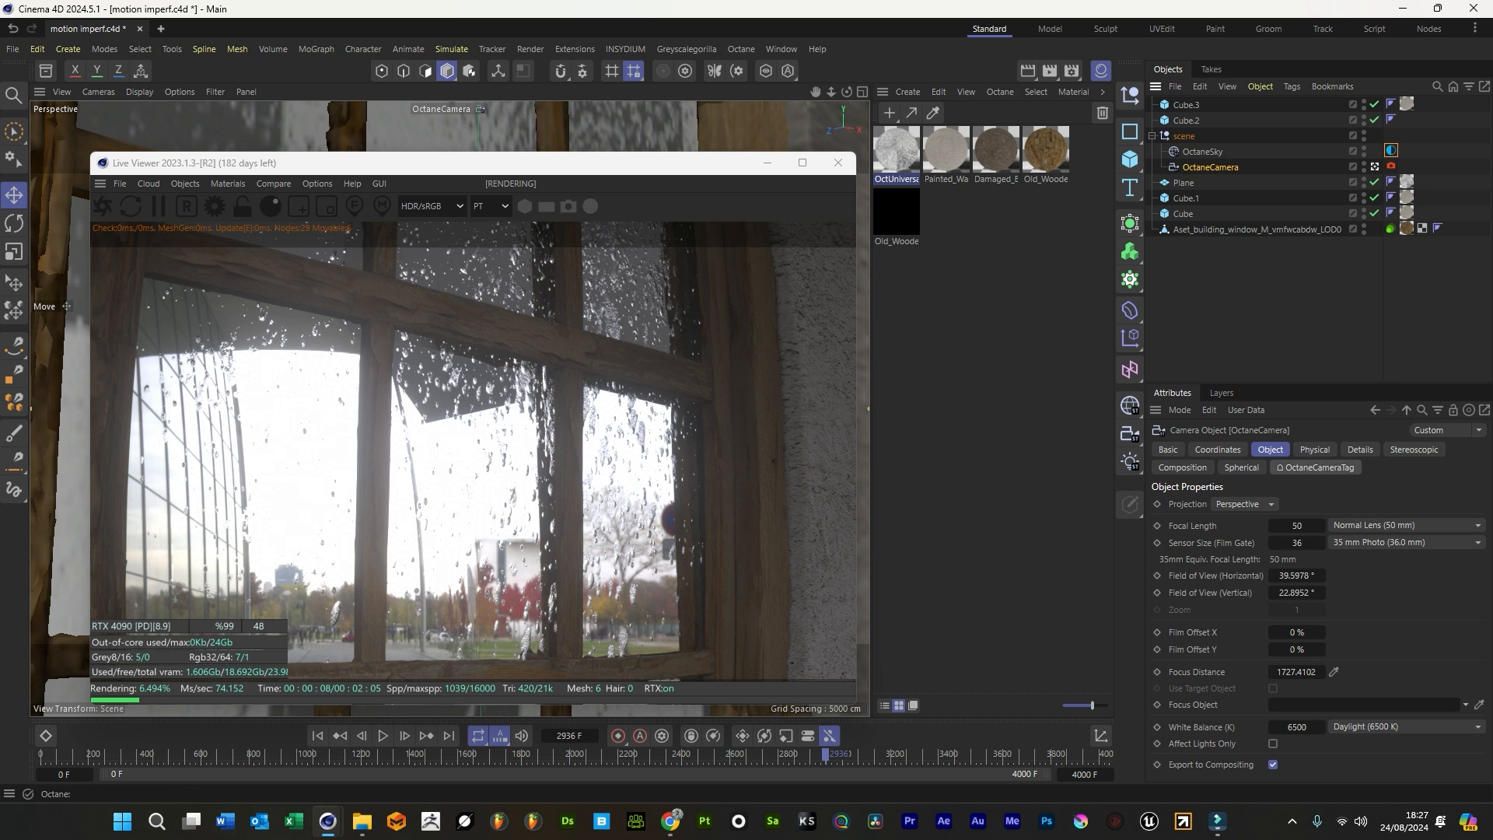
pyautogui.click(1316, 467)
pyautogui.click(1211, 505)
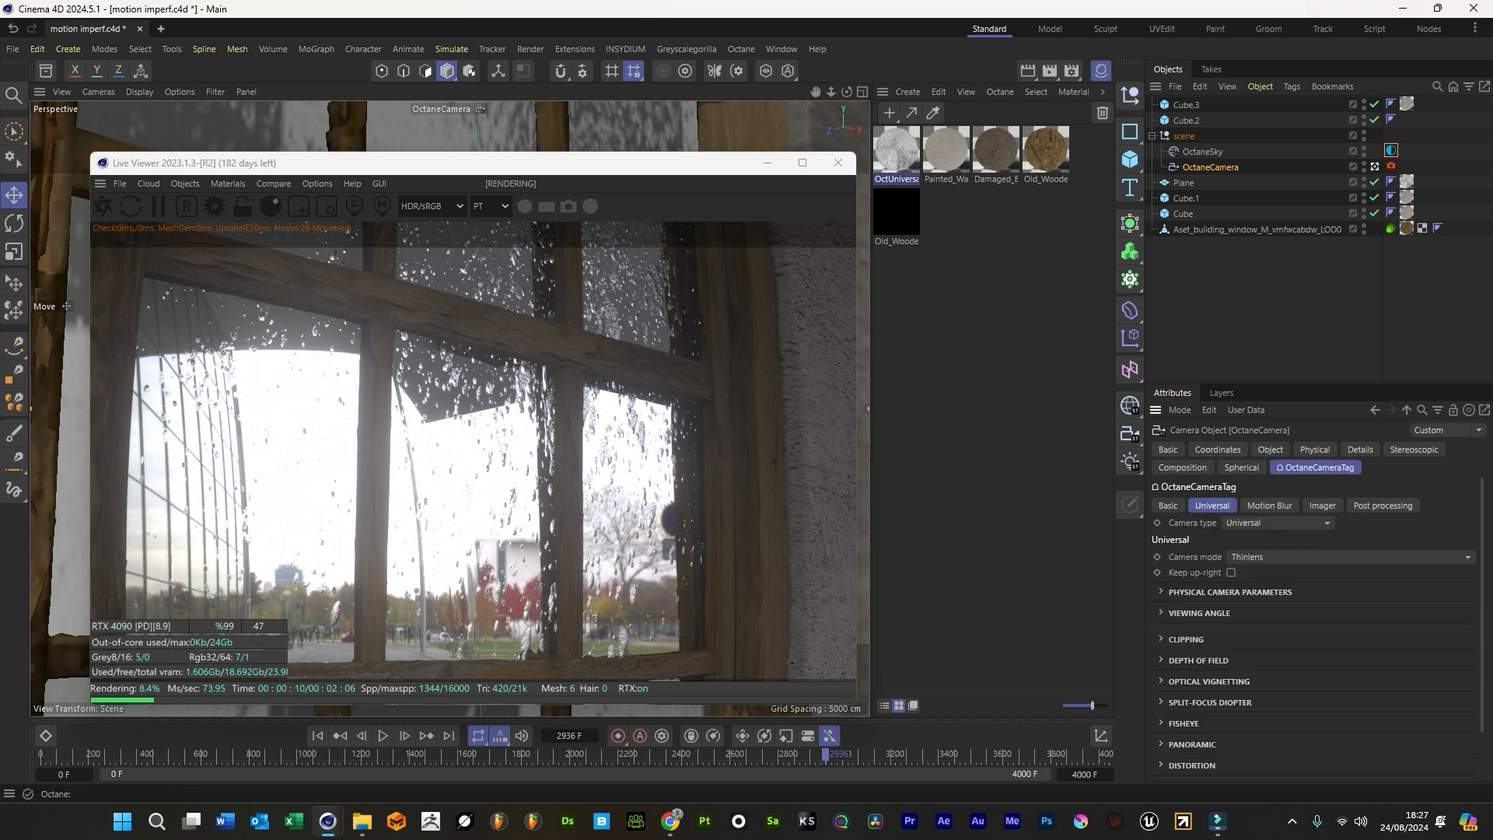
pyautogui.click(1230, 592)
pyautogui.write('2')
pyautogui.press('Return')
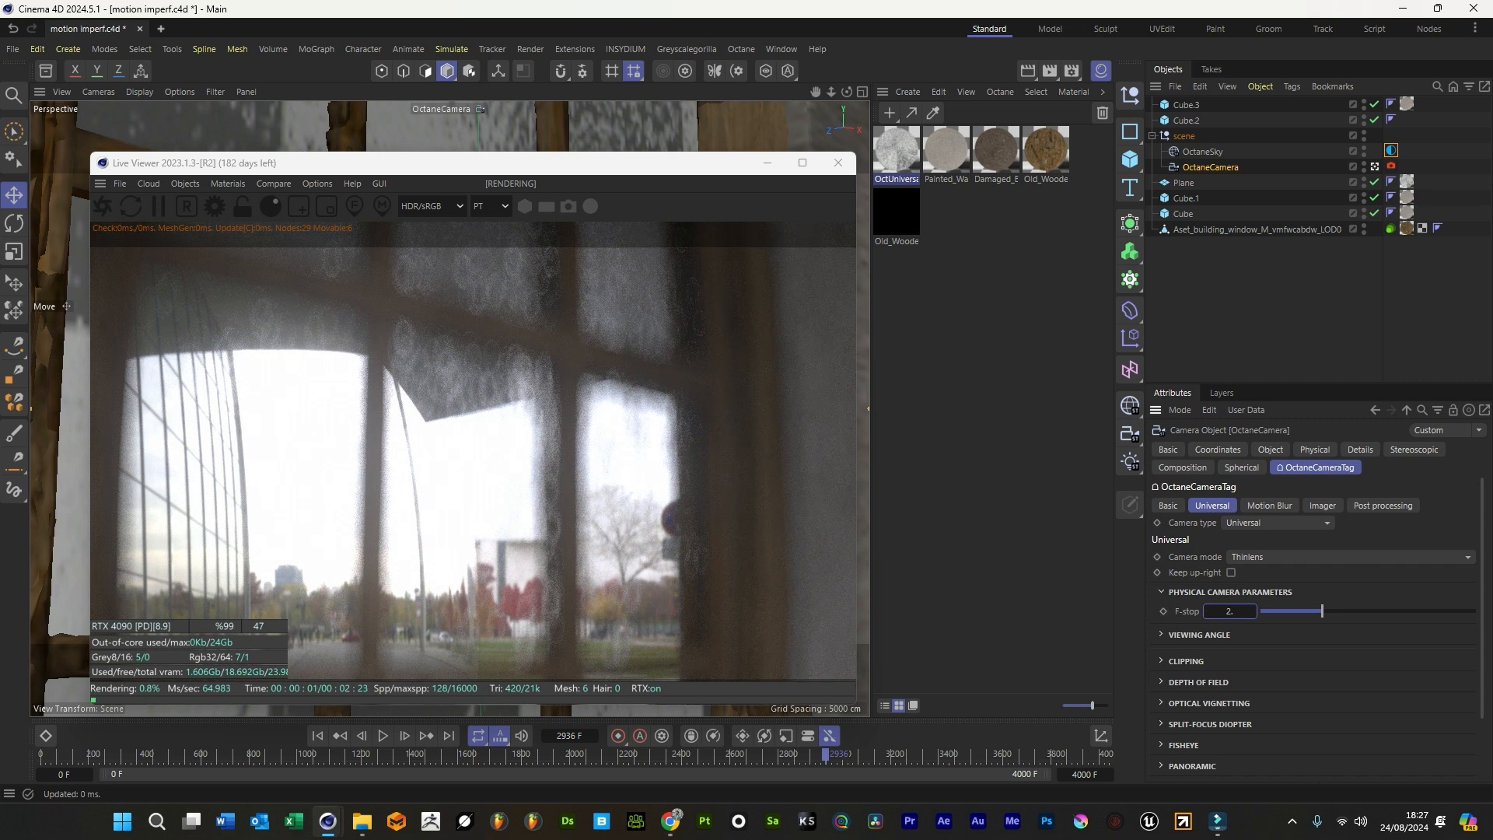
# Focus the live render on the raindrops on the glass and bring the OctaneCamera slightly closer to the window
pyautogui.moveTo(467, 162); pyautogui.dragTo(907, 148)
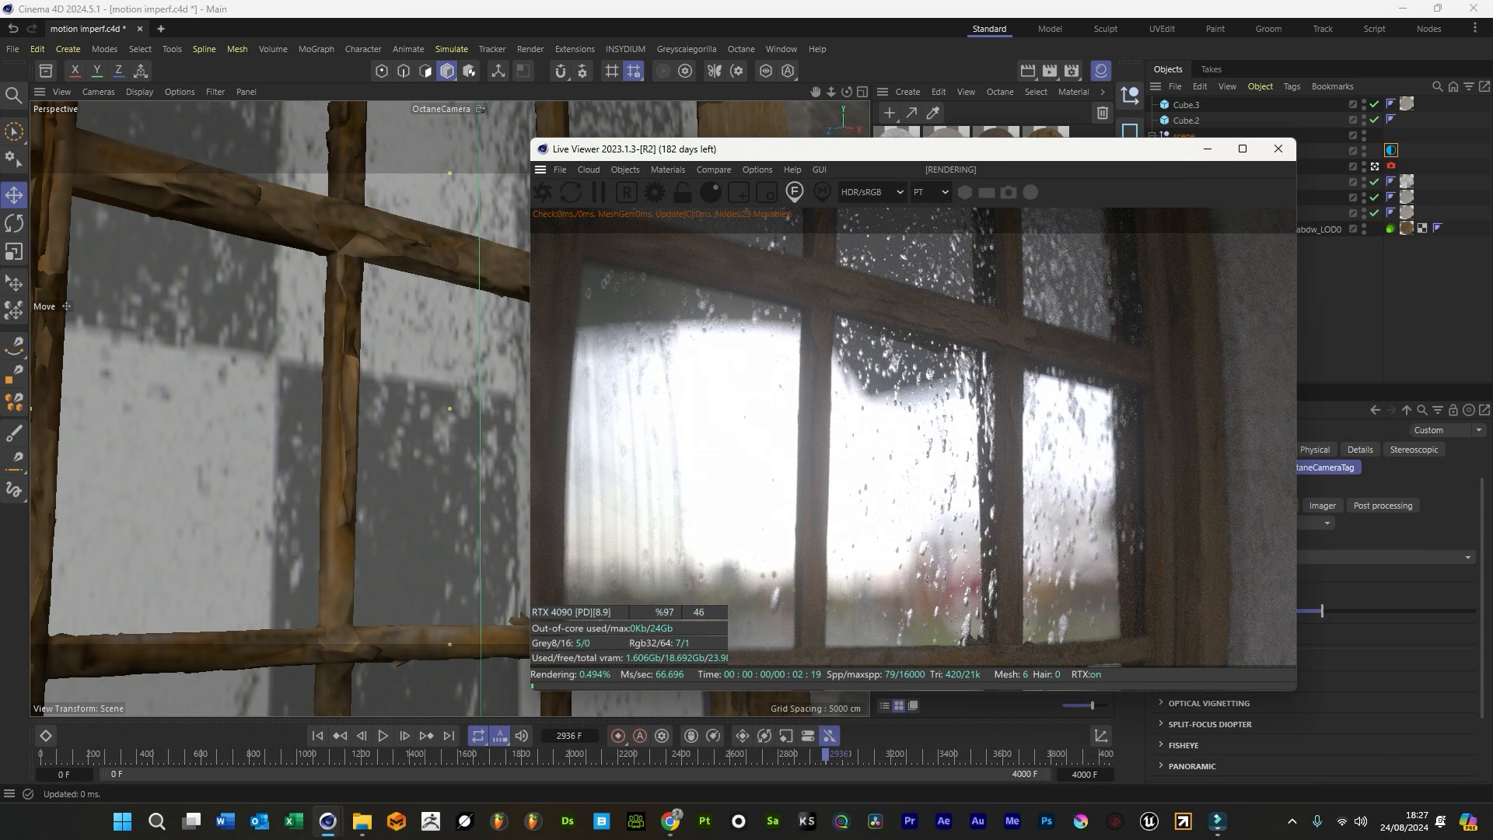
pyautogui.moveTo(830, 92); pyautogui.dragTo(846, 92)
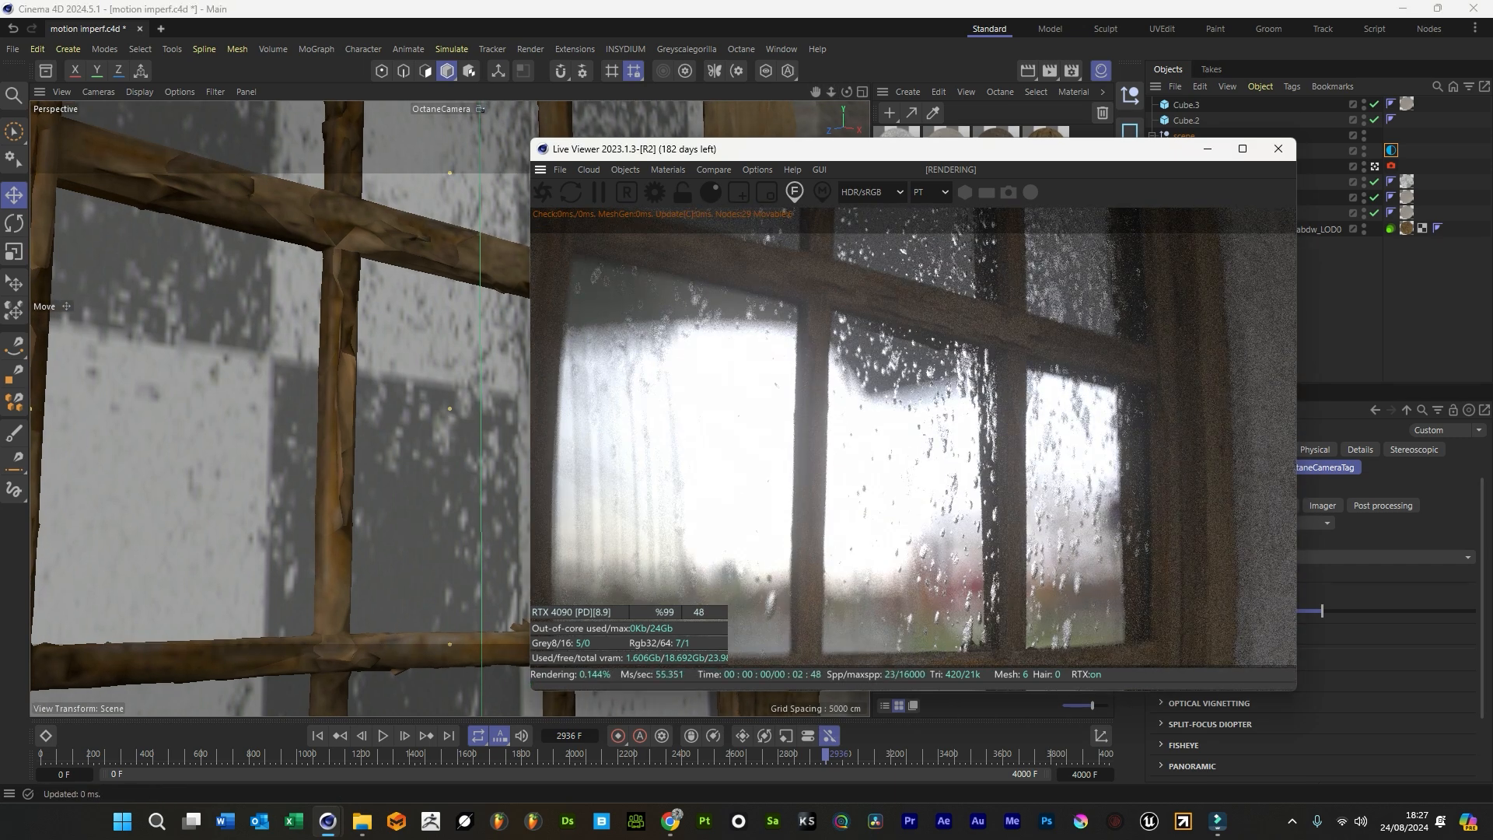
pyautogui.moveTo(858, 156); pyautogui.dragTo(477, 137)
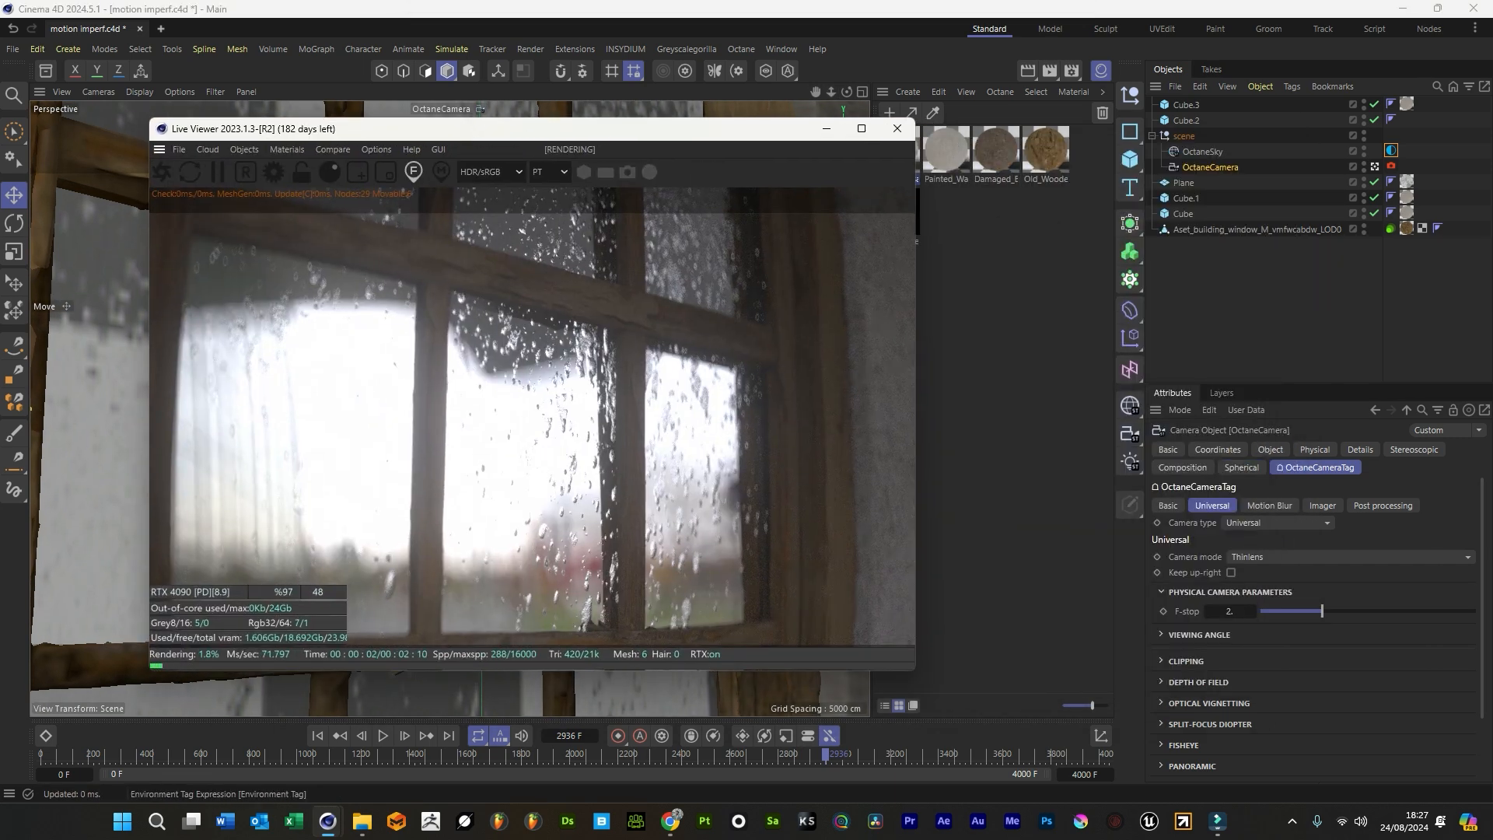
# Set the OctaneCamera imager's exposure to about 0.55 and highlight compression to 0.63
pyautogui.click(1391, 151)
pyautogui.click(1391, 167)
pyautogui.moveTo(1317, 599); pyautogui.dragTo(1410, 583)
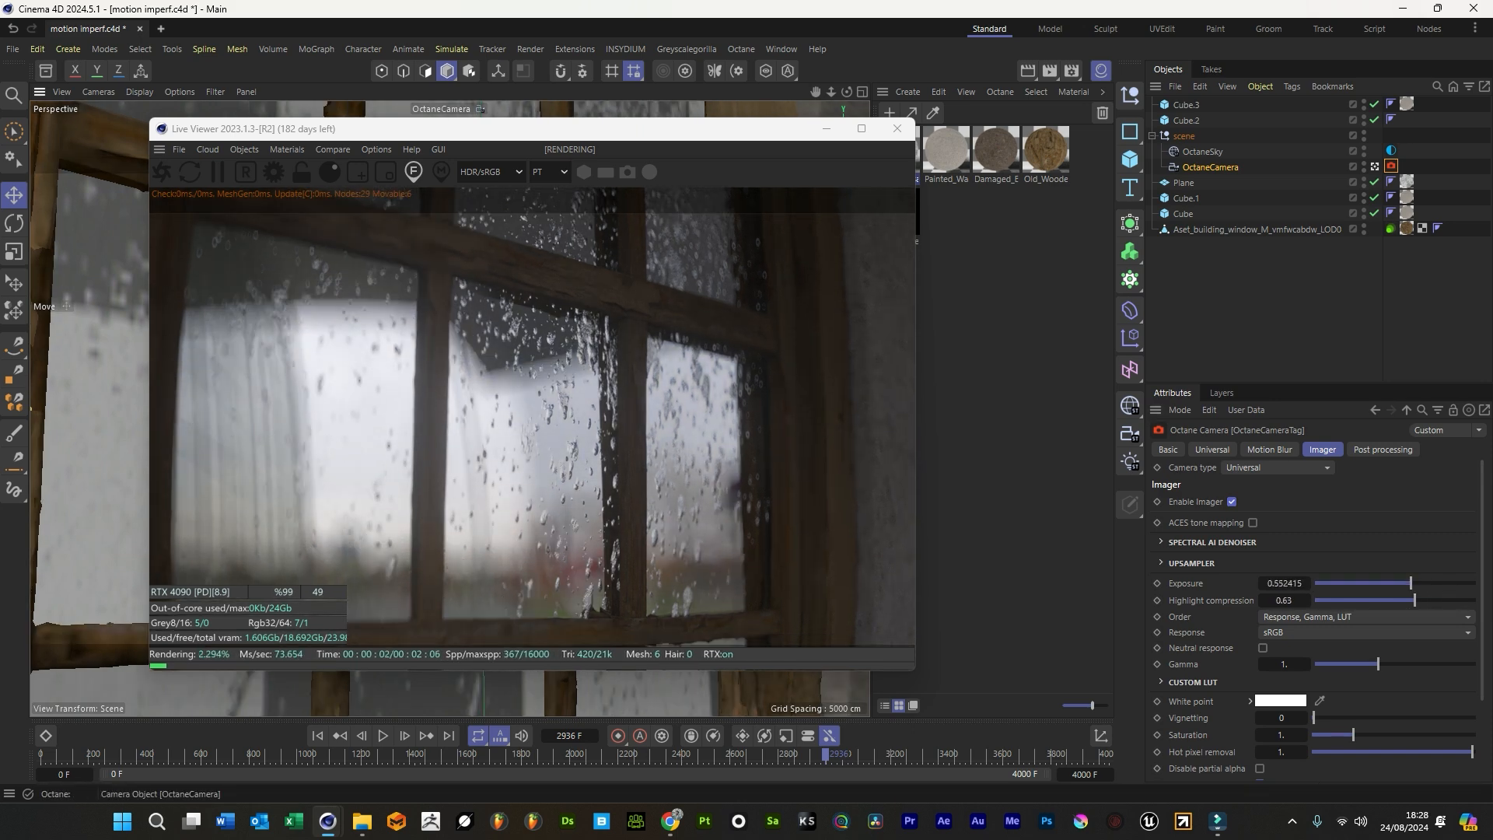
# Bring the OctaneCamera in close to the glass and refocus on the raindrops in the live render
pyautogui.moveTo(831, 92); pyautogui.dragTo(888, 92)
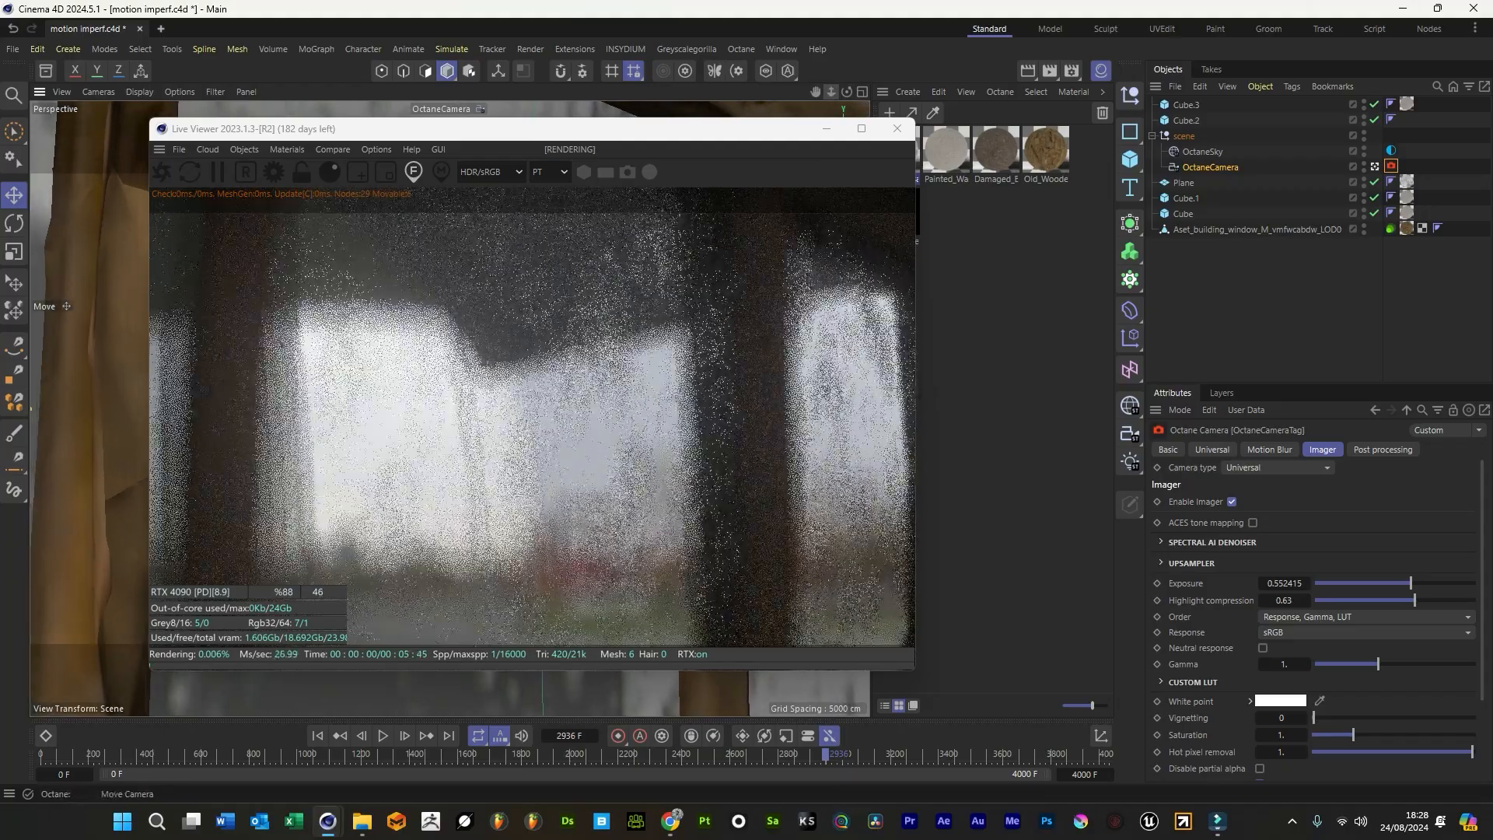
pyautogui.click(572, 381)
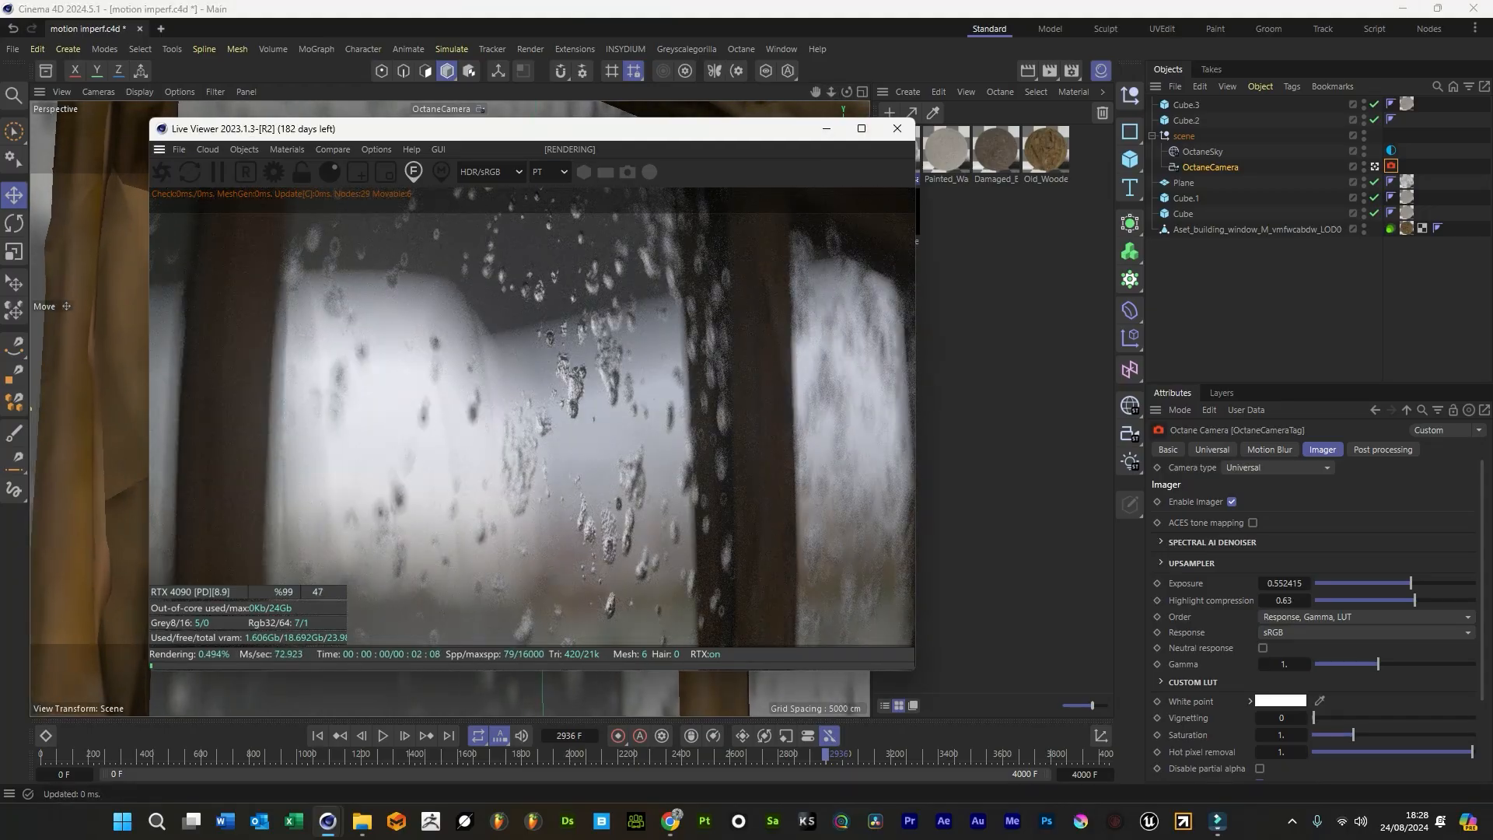
pyautogui.moveTo(830, 92); pyautogui.dragTo(871, 91)
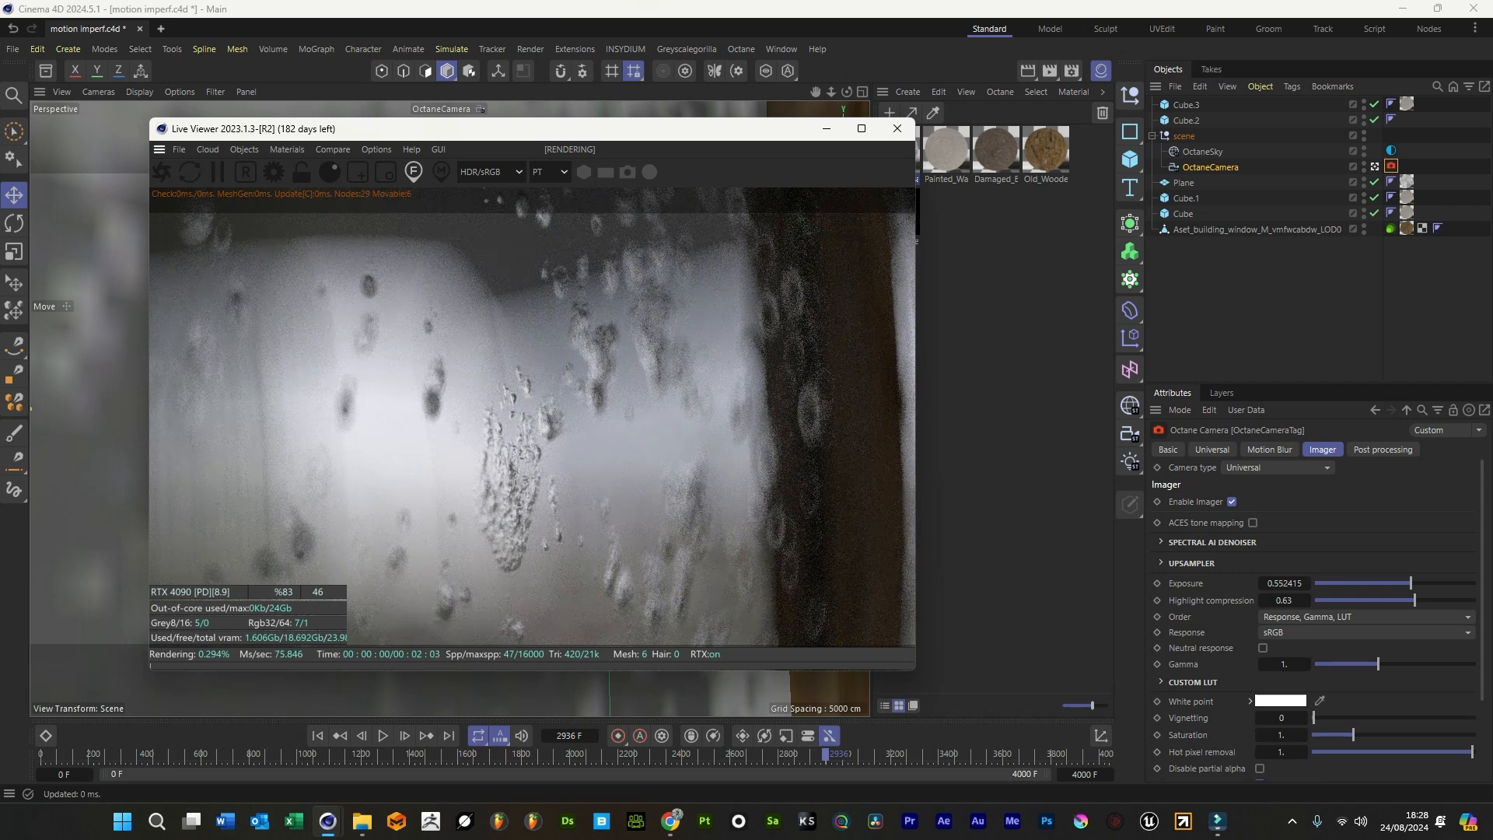
pyautogui.moveTo(673, 127); pyautogui.dragTo(558, 135)
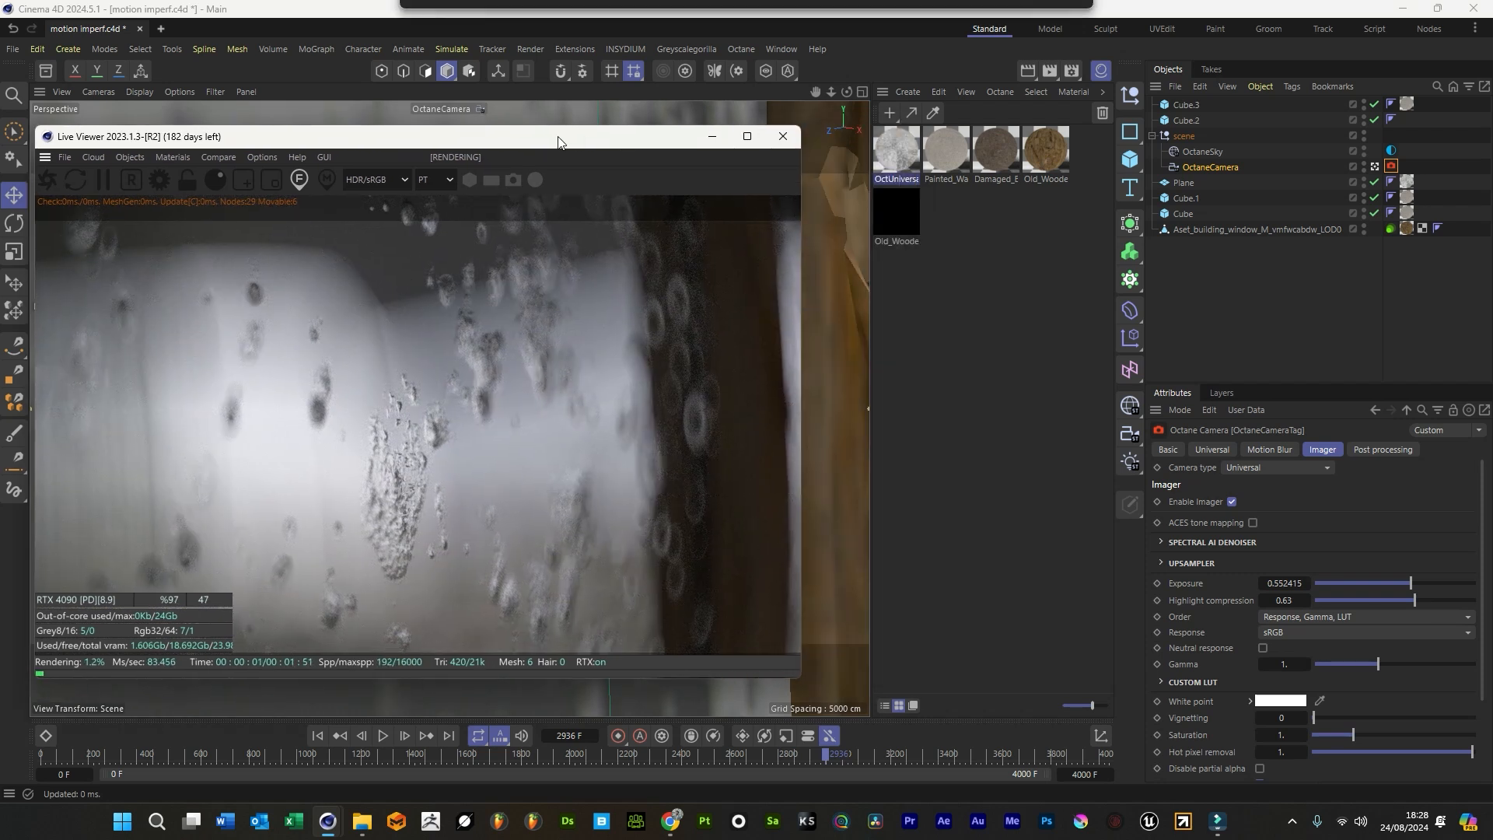
# Try a bump height of 0.003 on the OctUniversal1 material and settle on 0.006
pyautogui.moveTo(1492, 288); pyautogui.dragTo(937, 212)
pyautogui.click(881, 507)
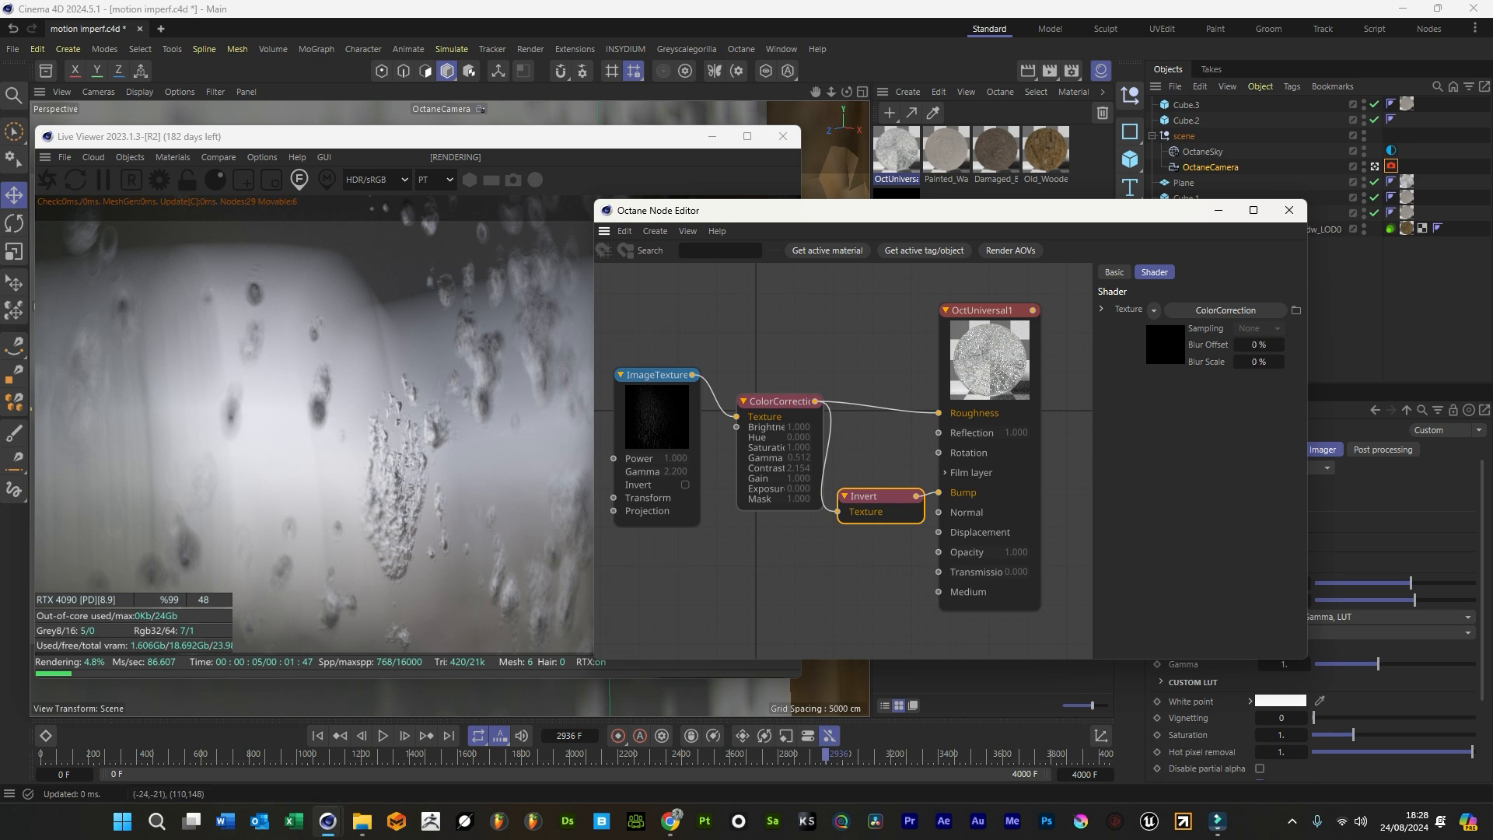
pyautogui.click(990, 359)
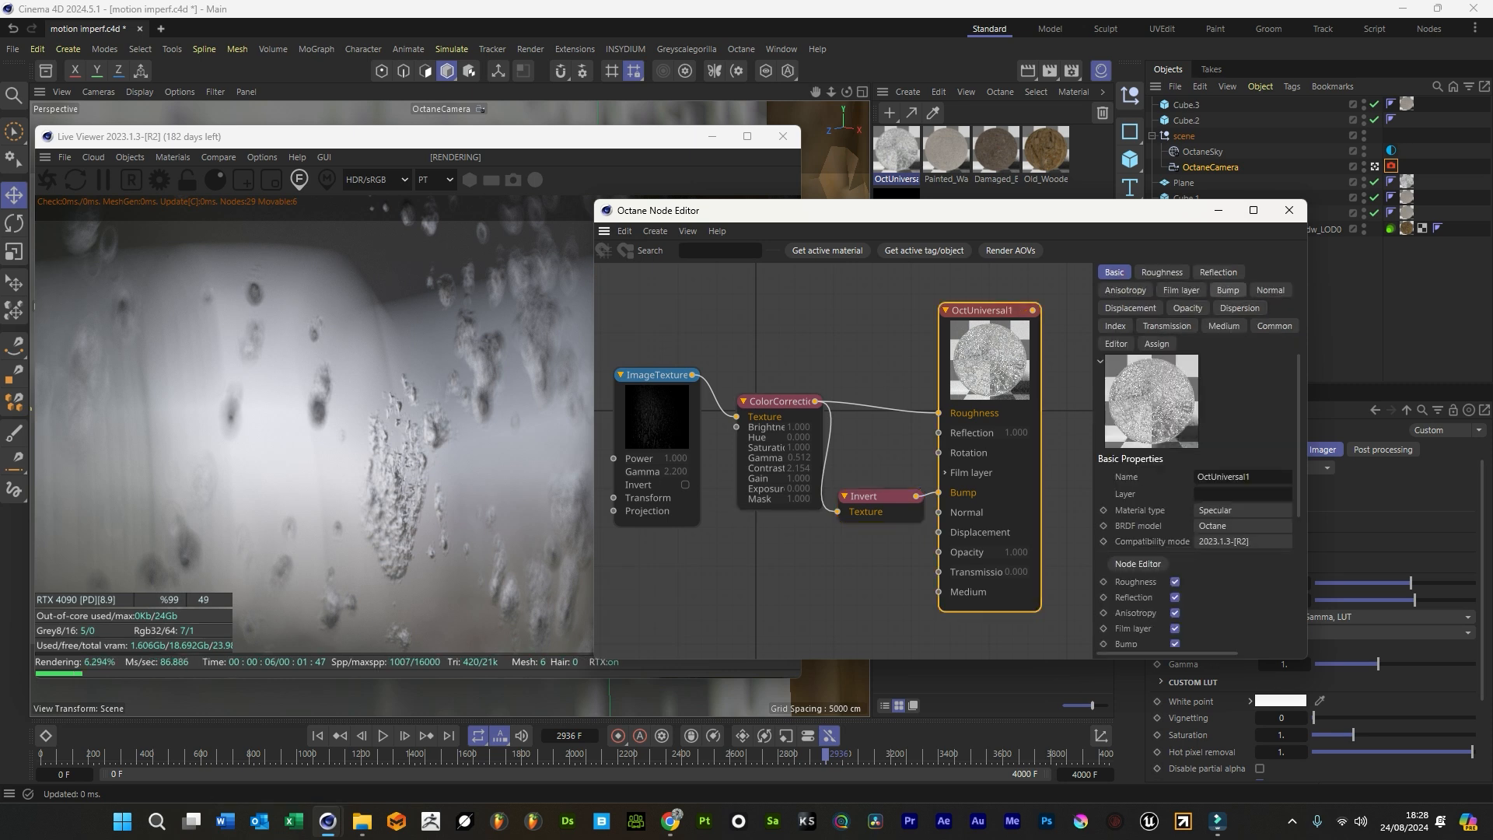
pyautogui.click(1228, 290)
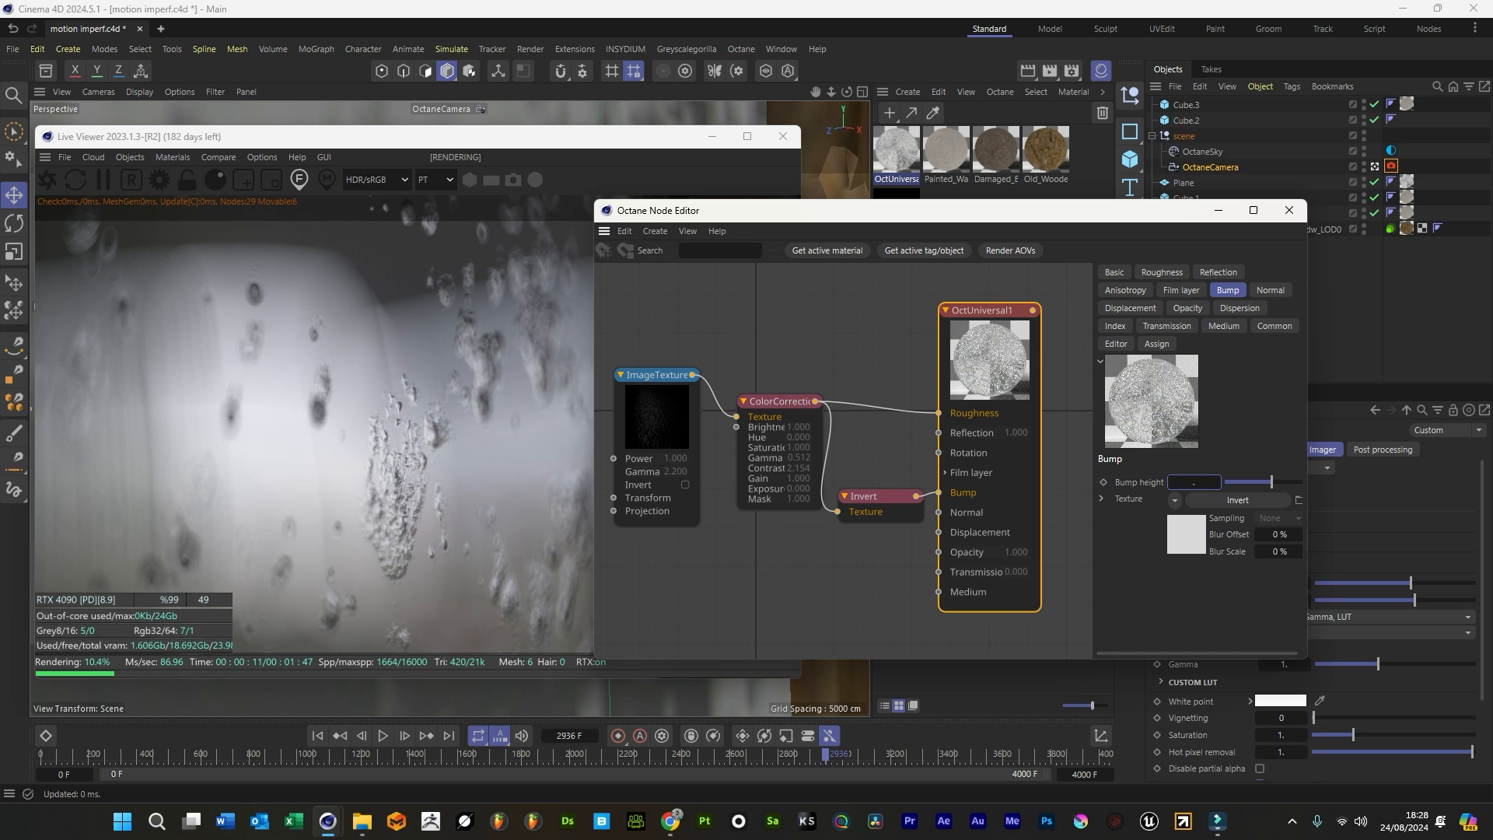
pyautogui.write('0.003')
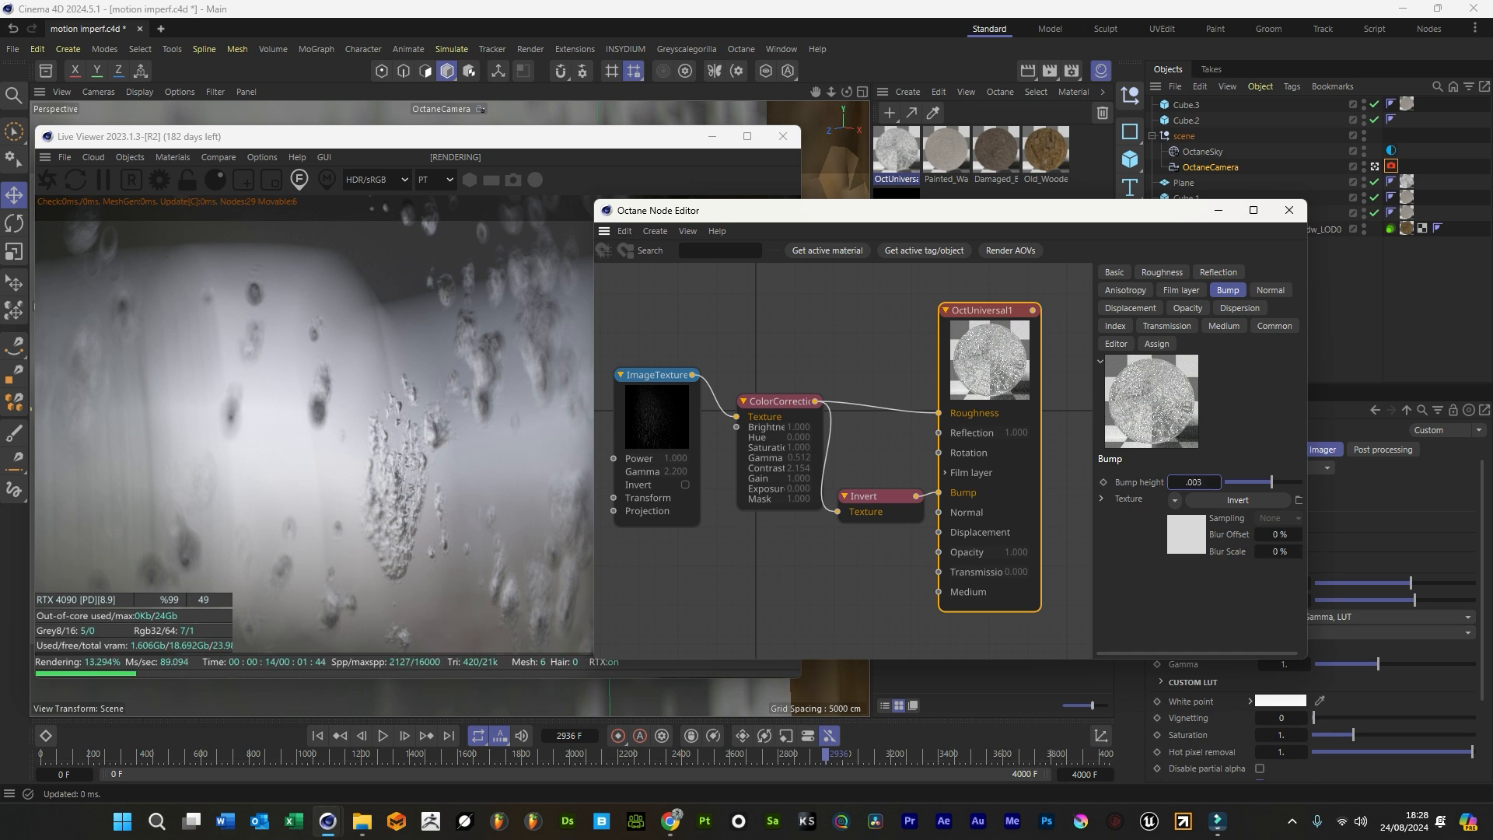
pyautogui.press('Return')
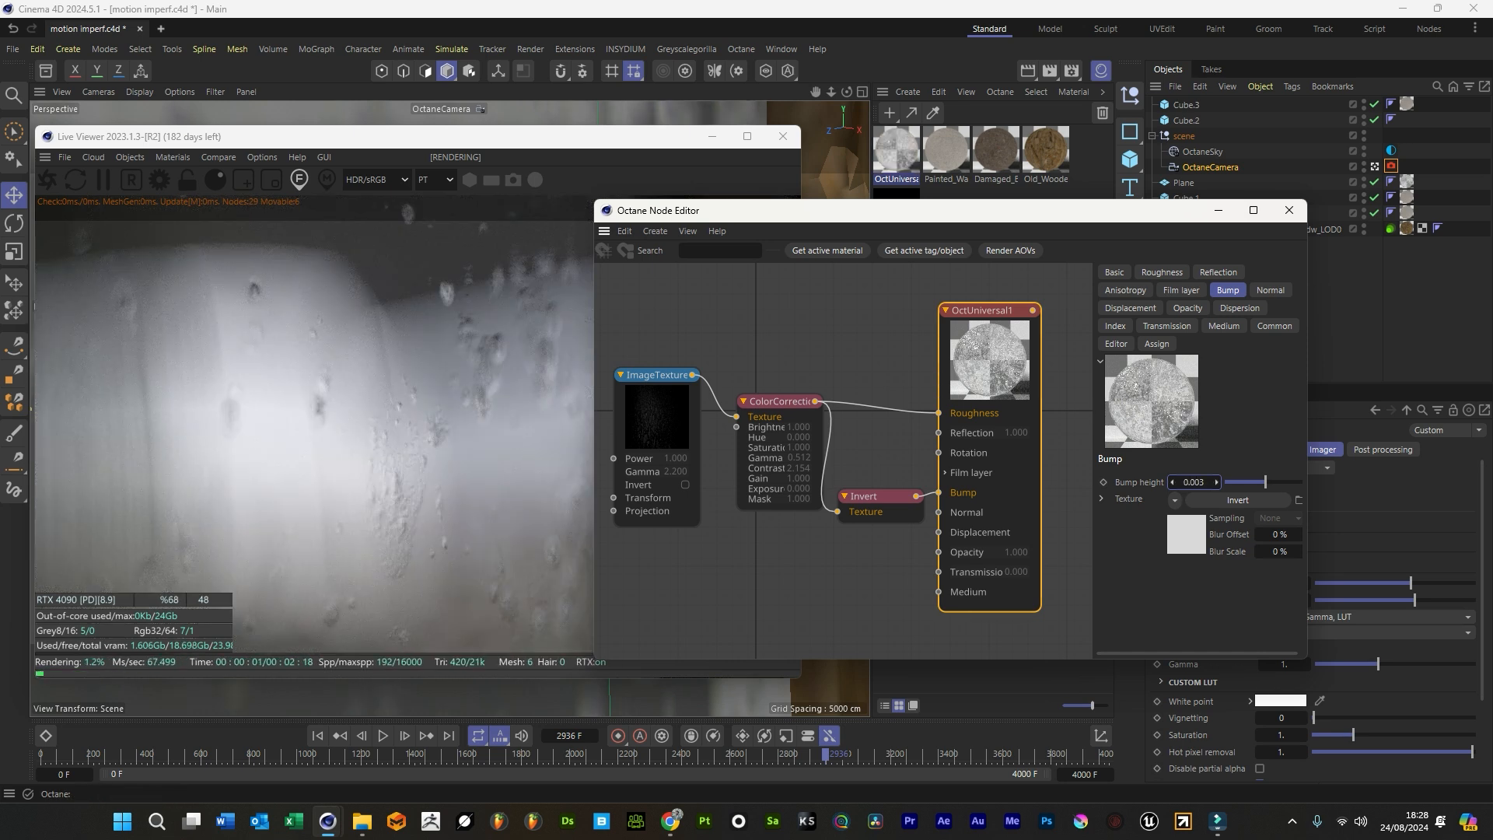
pyautogui.write('6')
pyautogui.press('Return')
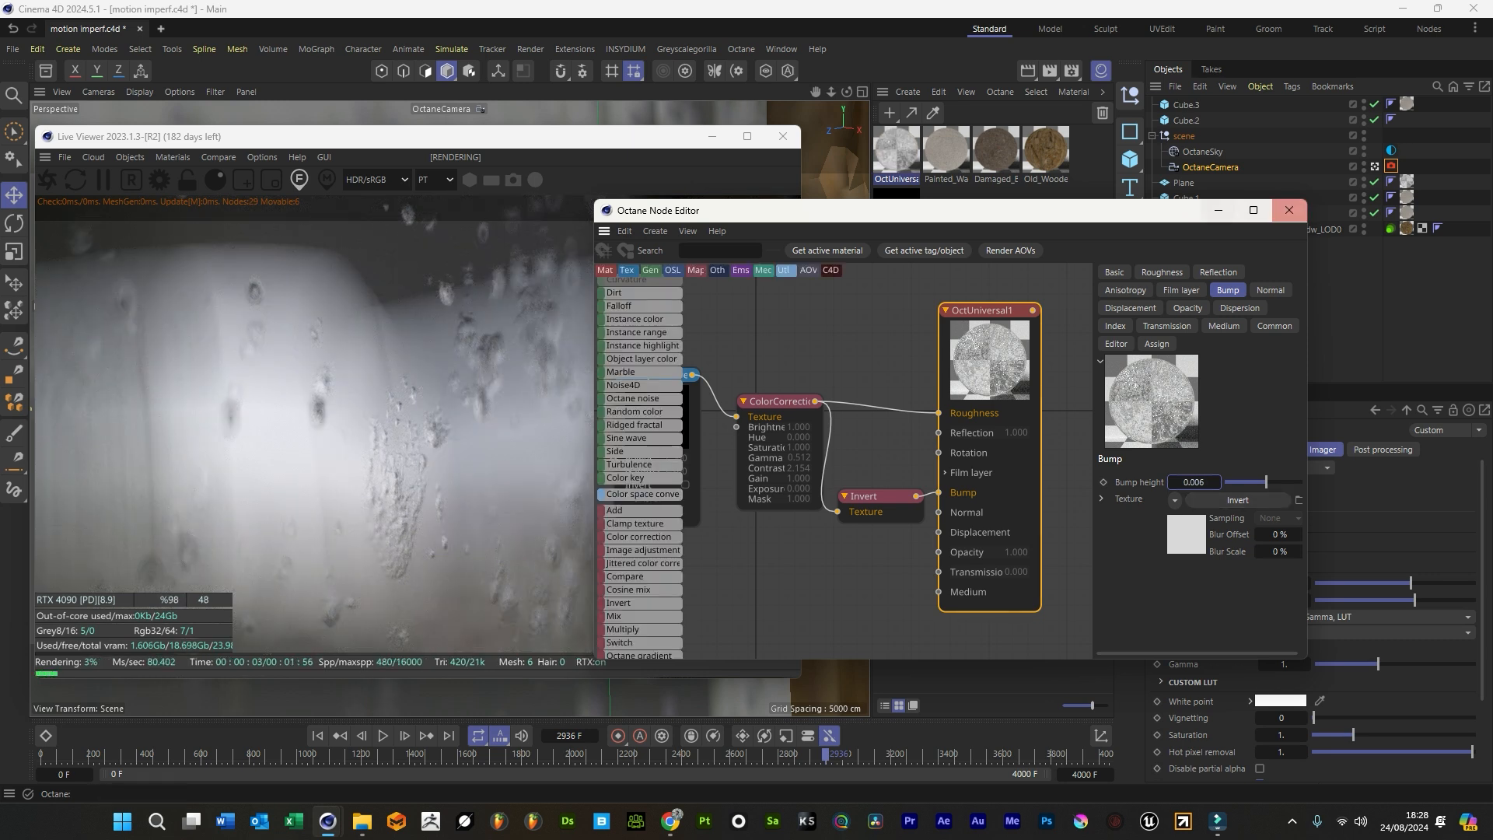
# Connect the Color correction output directly to the material's Bump input, and pull the OctaneCamera back with the focus on the raindrops
pyautogui.moveTo(815, 402); pyautogui.dragTo(939, 493)
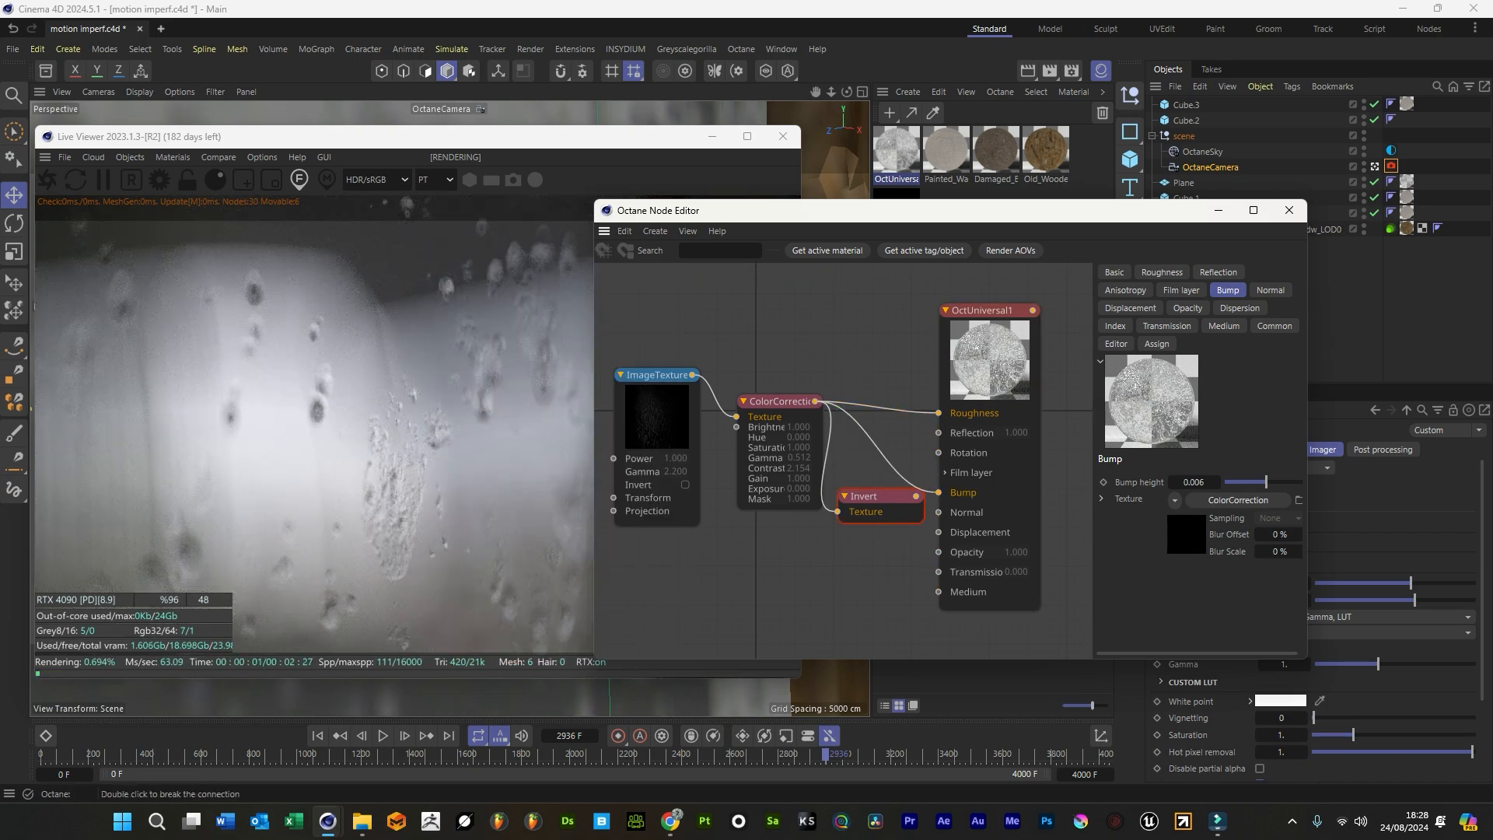
pyautogui.moveTo(830, 92); pyautogui.dragTo(785, 92)
pyautogui.click(436, 405)
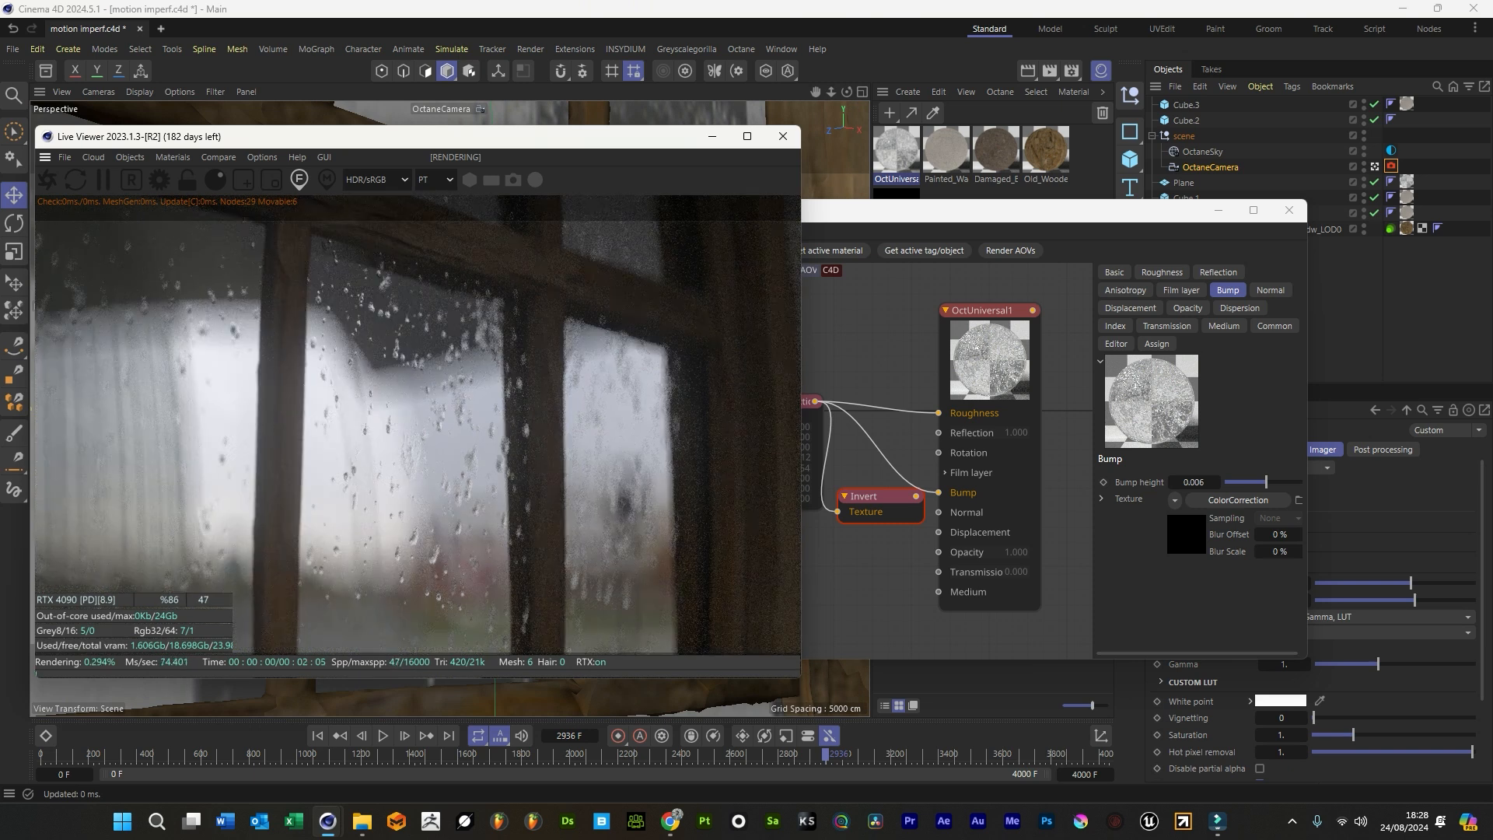
pyautogui.click(1218, 210)
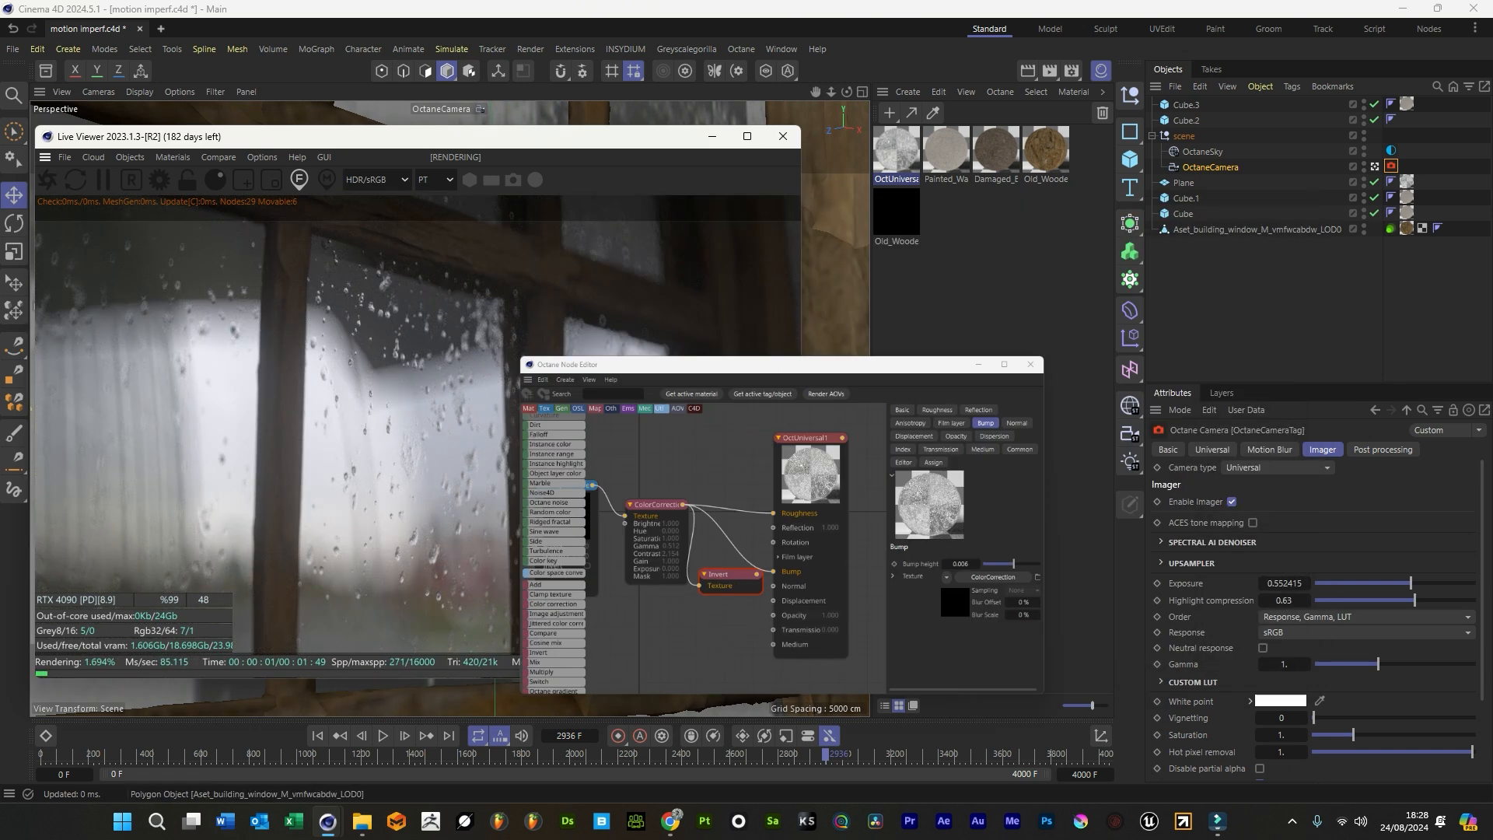
# Slightly adjust the OctaneCamera framing and play the animation forward to frame 3000 in the live render
pyautogui.moveTo(528, 133); pyautogui.dragTo(599, 112)
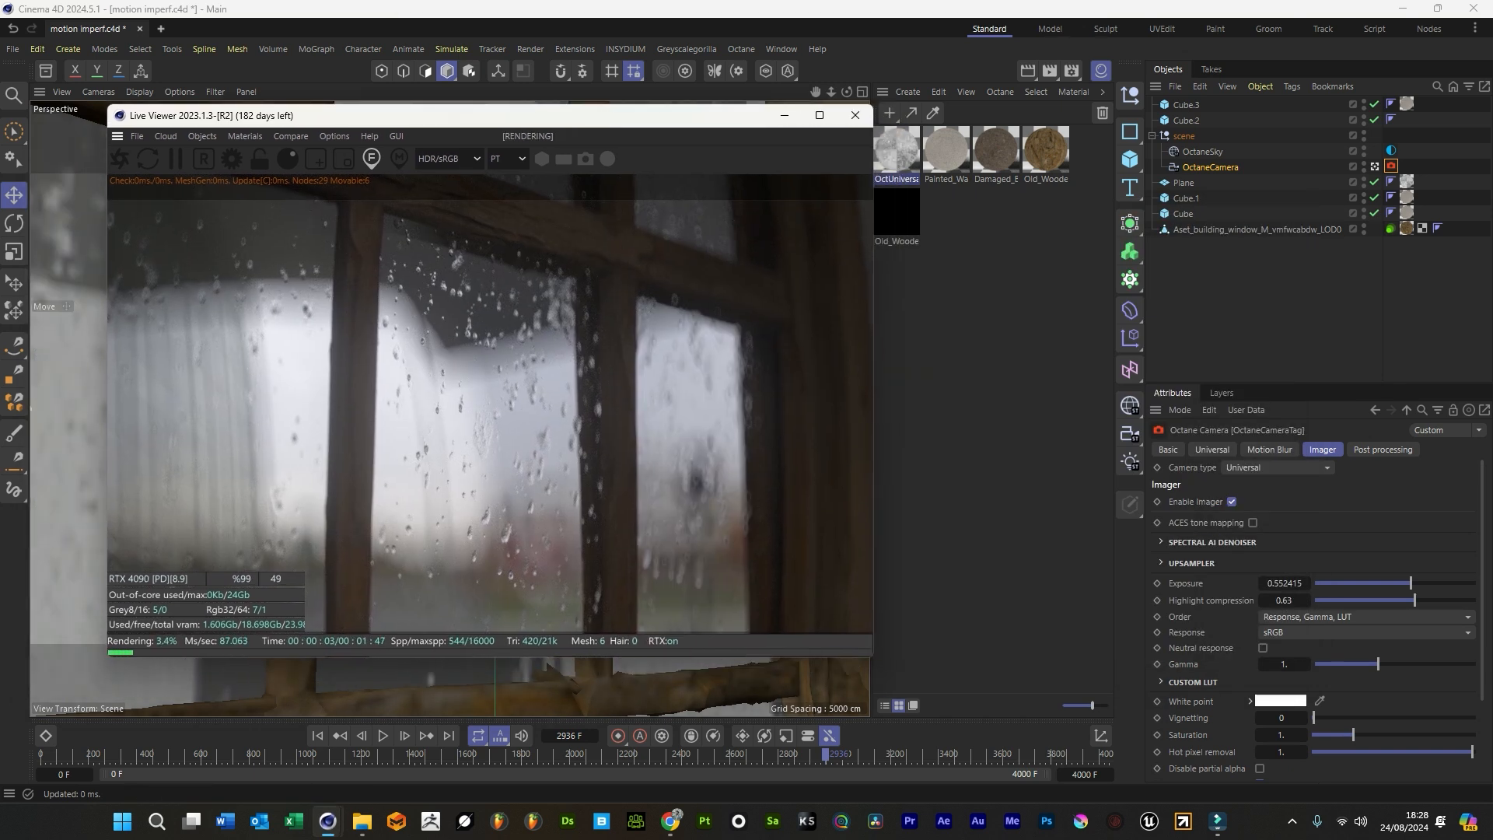
pyautogui.moveTo(815, 92); pyautogui.dragTo(811, 82)
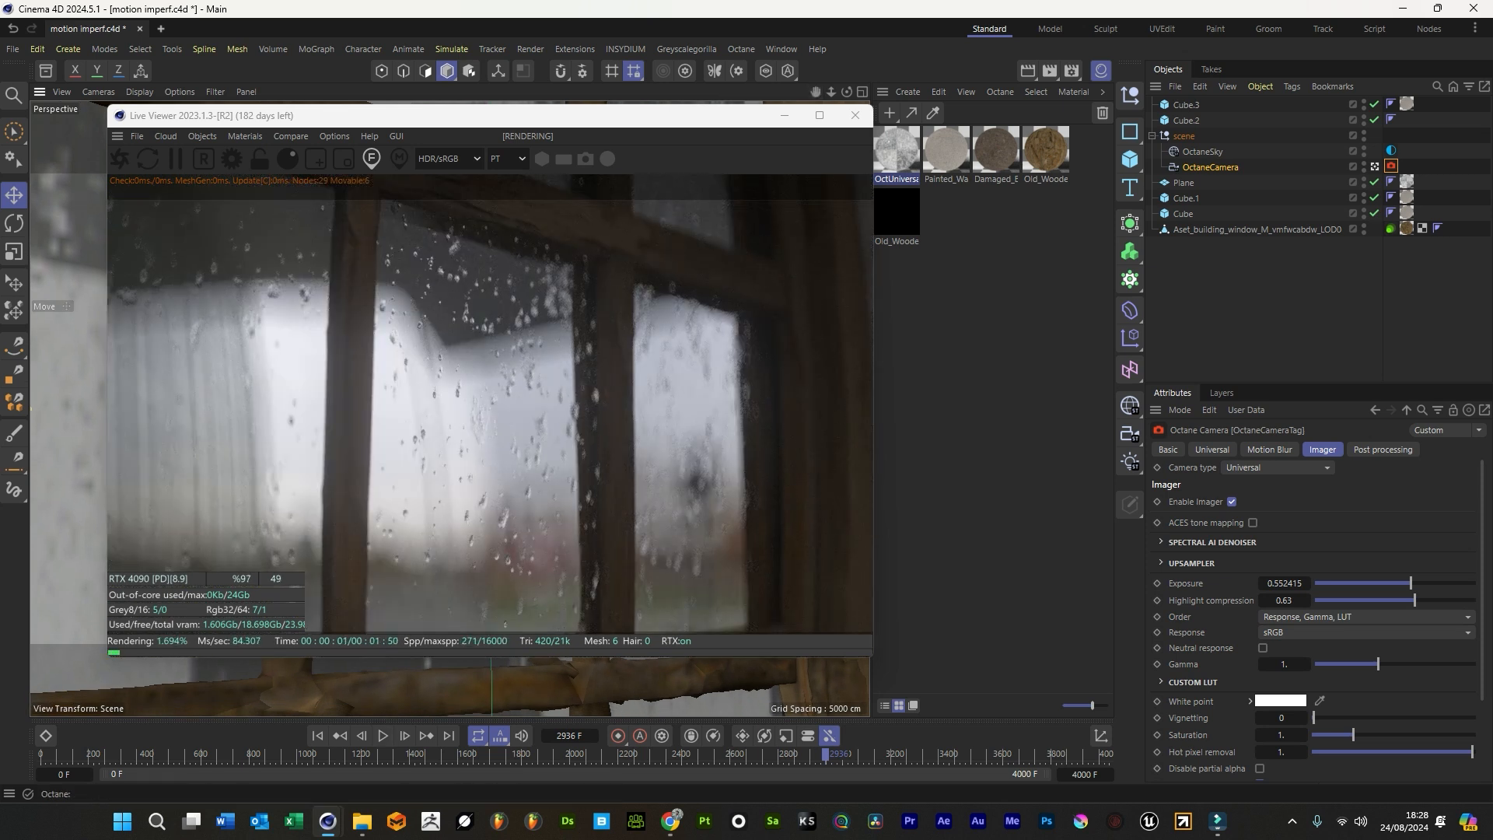
pyautogui.click(382, 735)
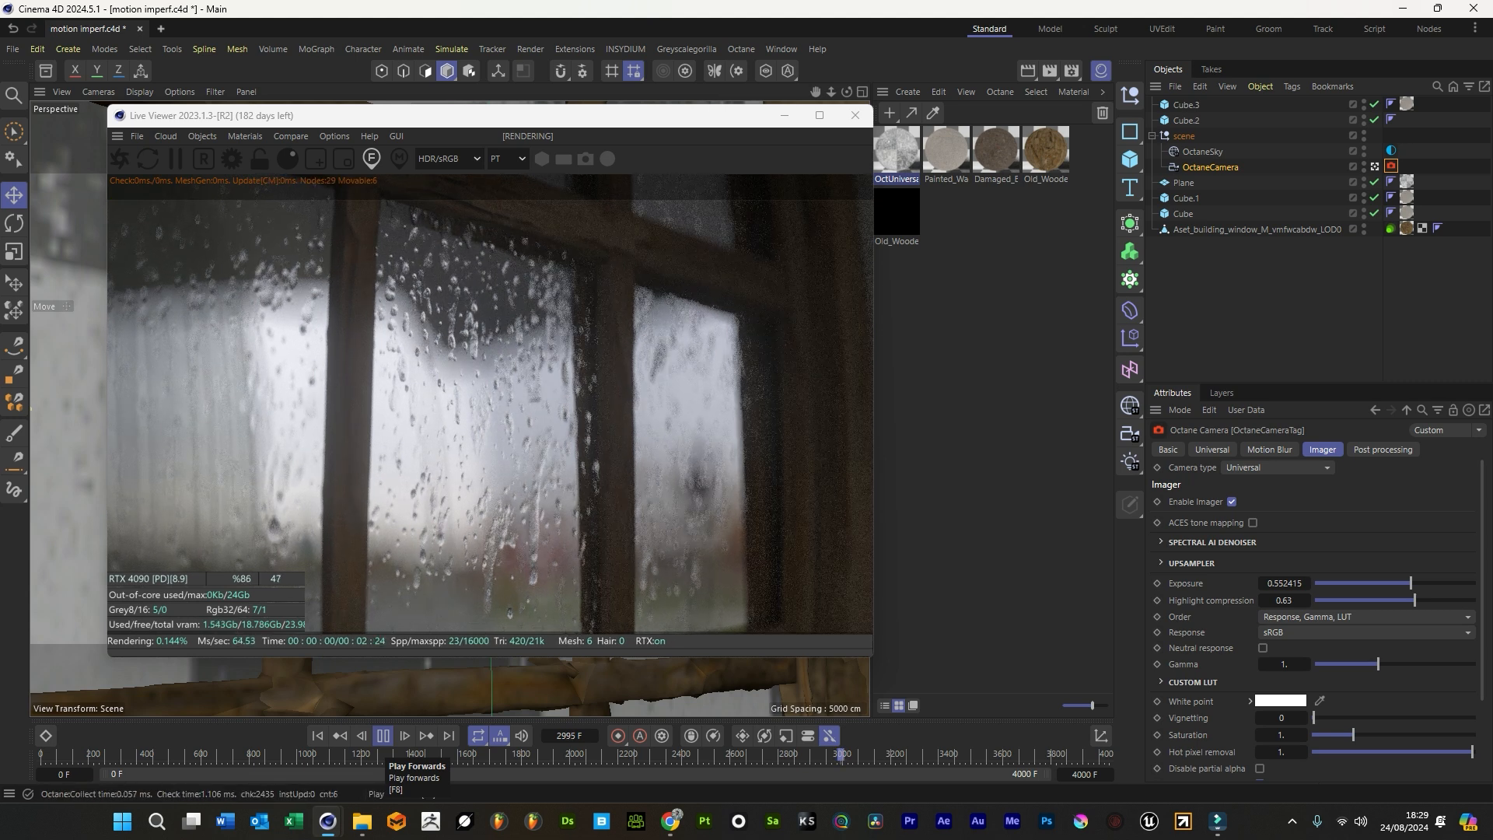
pyautogui.click(384, 736)
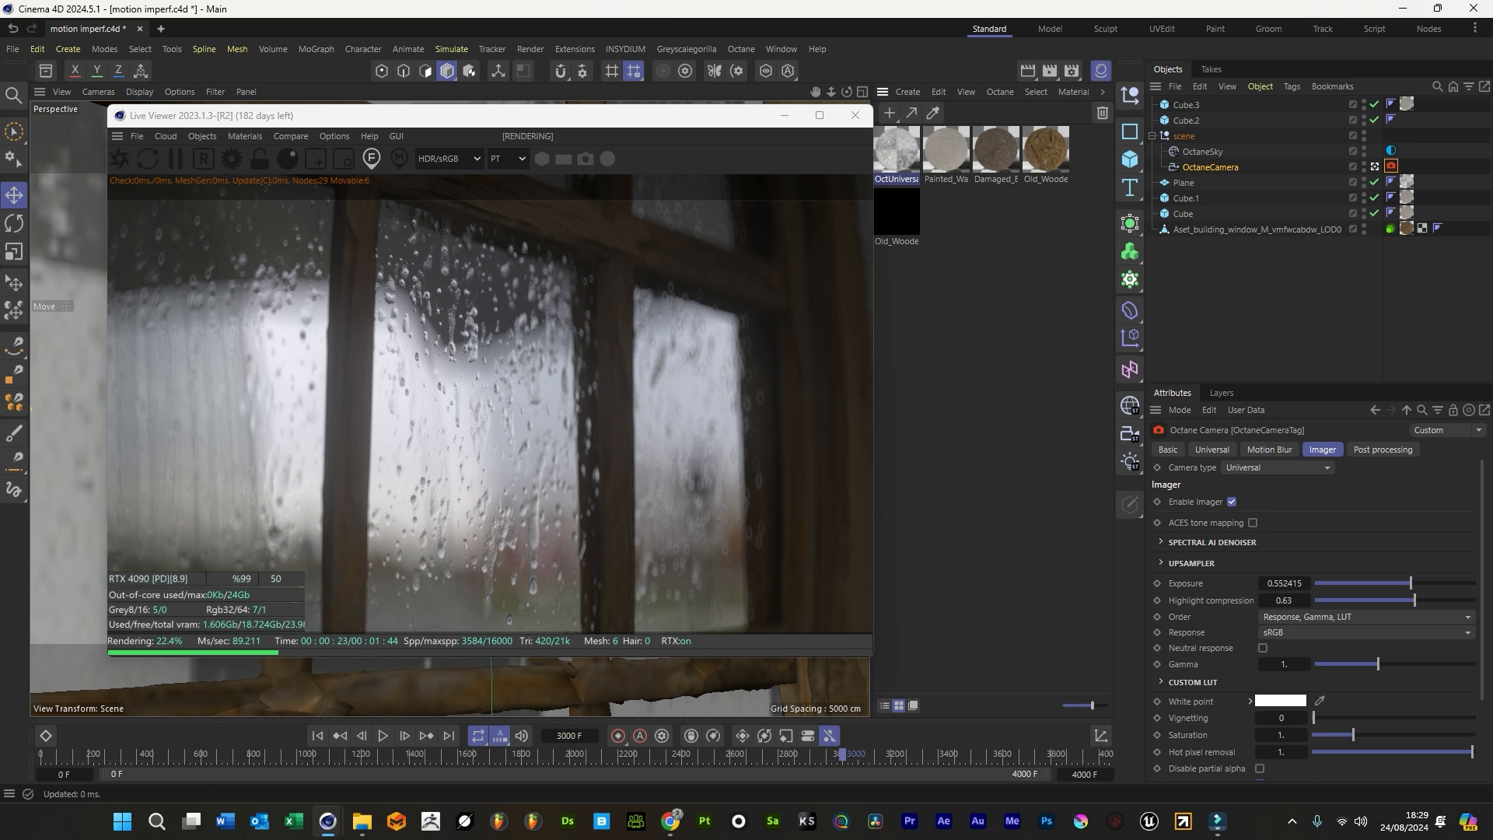
# Save the project and open the OctUniversal1 material in the Octane Node Editor
pyautogui.click(896, 151)
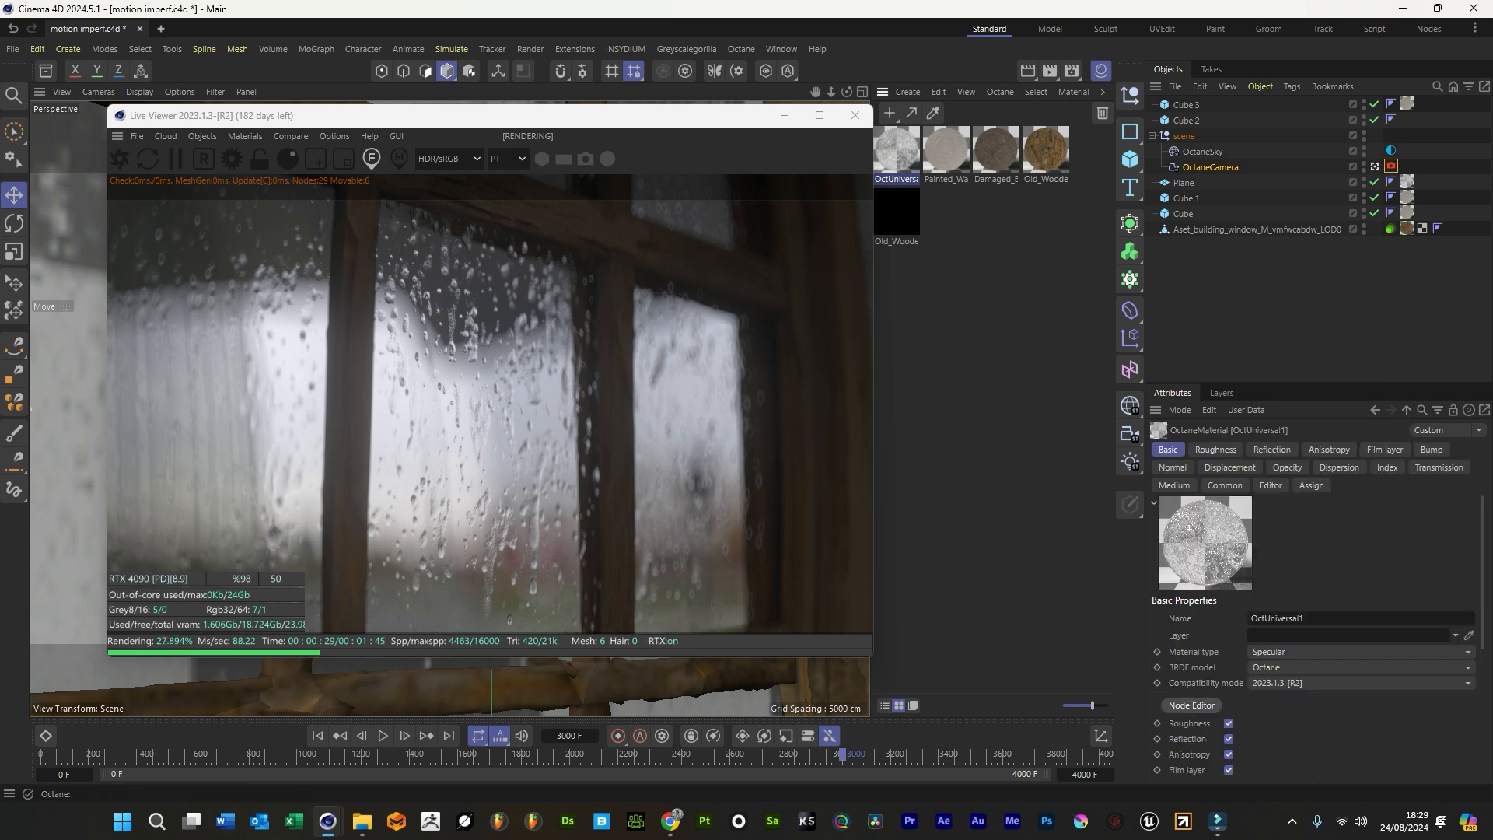
pyautogui.hotkey('ctrl', 's')
pyautogui.click(1191, 705)
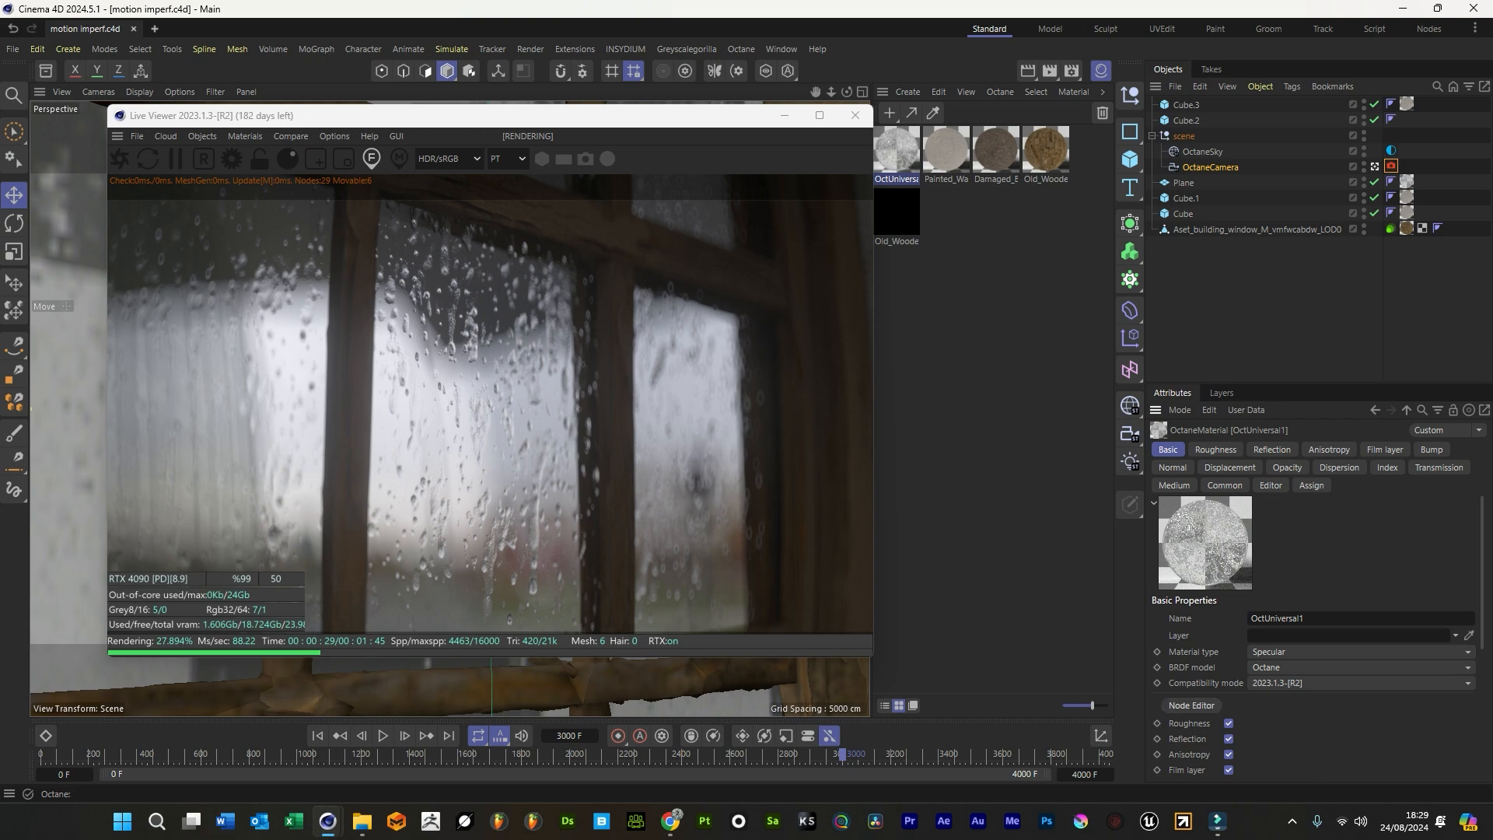
# Try gamma values of about 1.04 and 0.18 on the Color correction node to compare the amount of raindrops
pyautogui.click(777, 403)
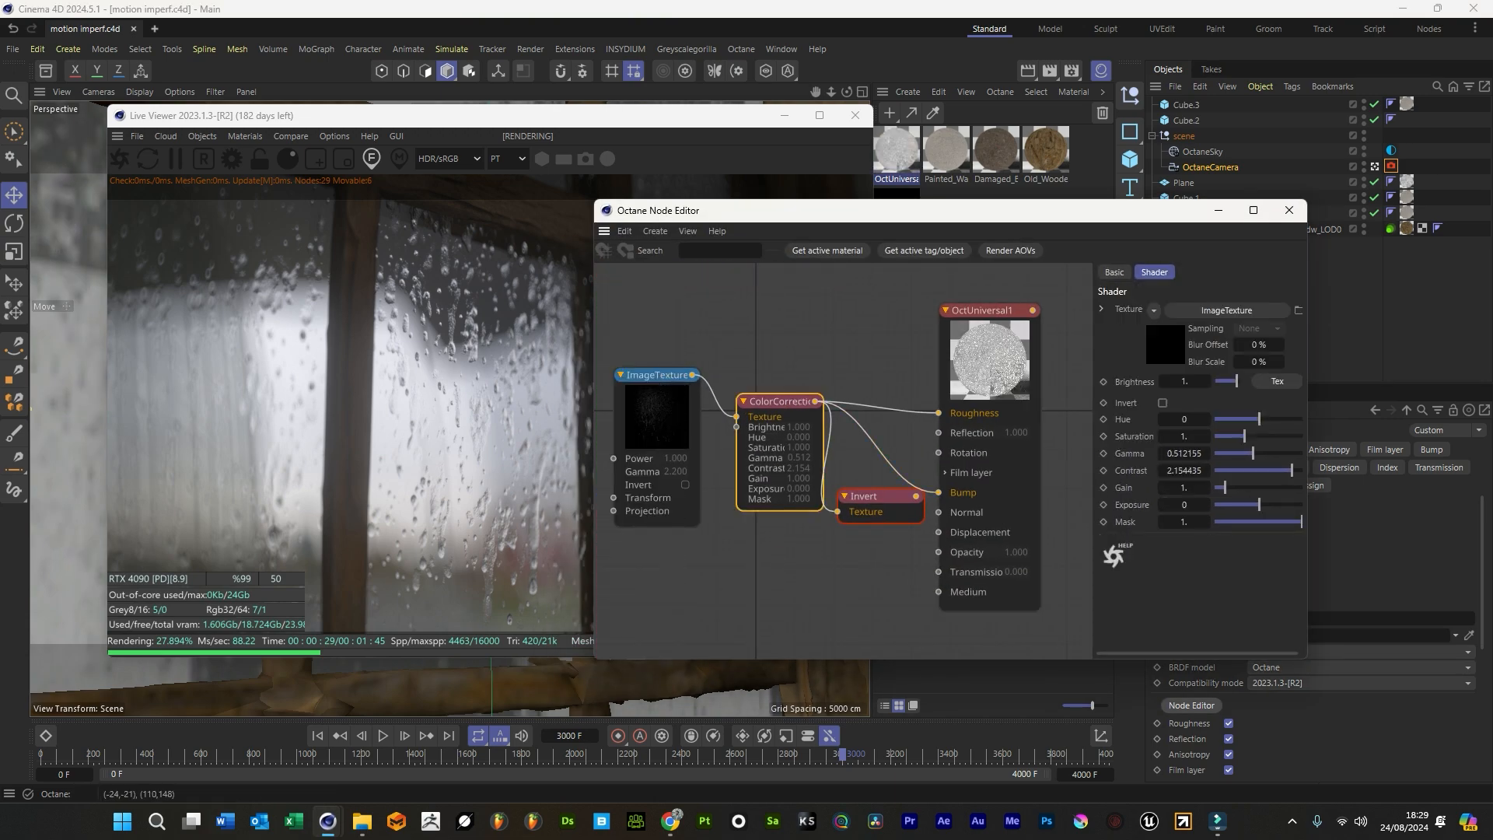
pyautogui.moveTo(1253, 454); pyautogui.dragTo(1259, 454)
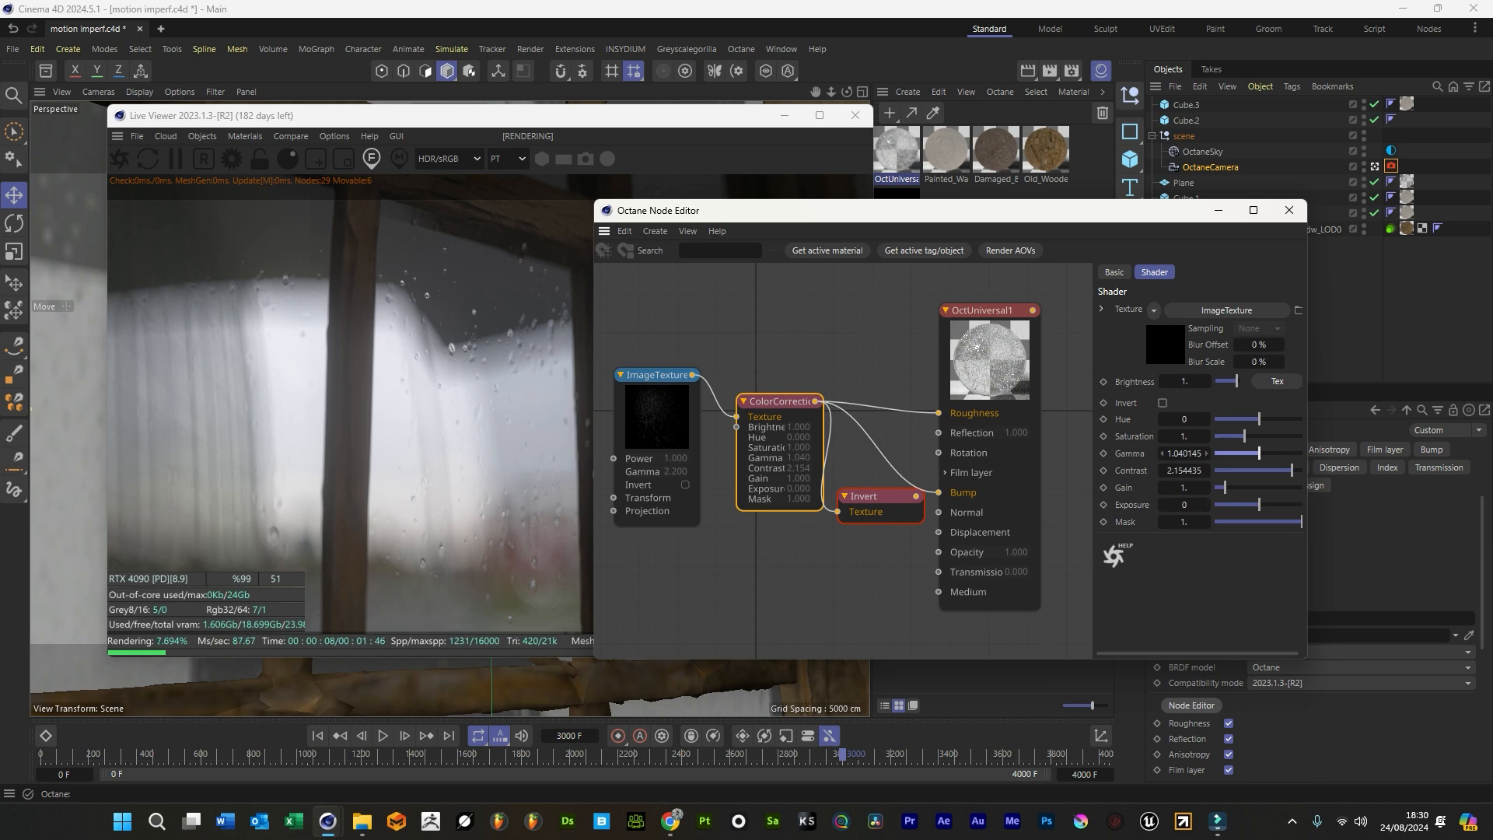
pyautogui.moveTo(1259, 453); pyautogui.dragTo(1243, 453)
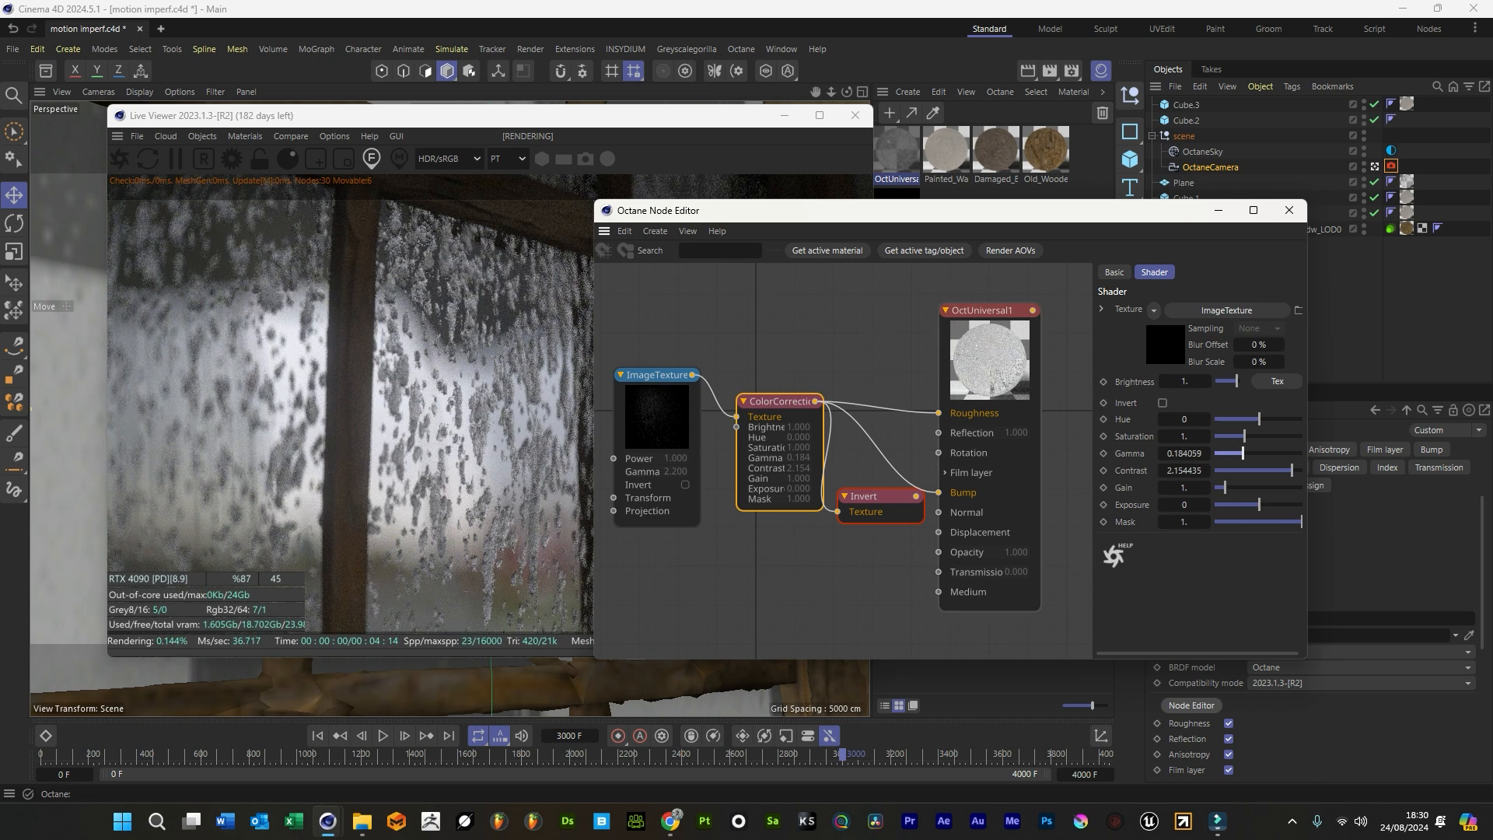
# Try bump heights of 0.001 and 0.0001 on the OctUniversal1 material
pyautogui.click(879, 496)
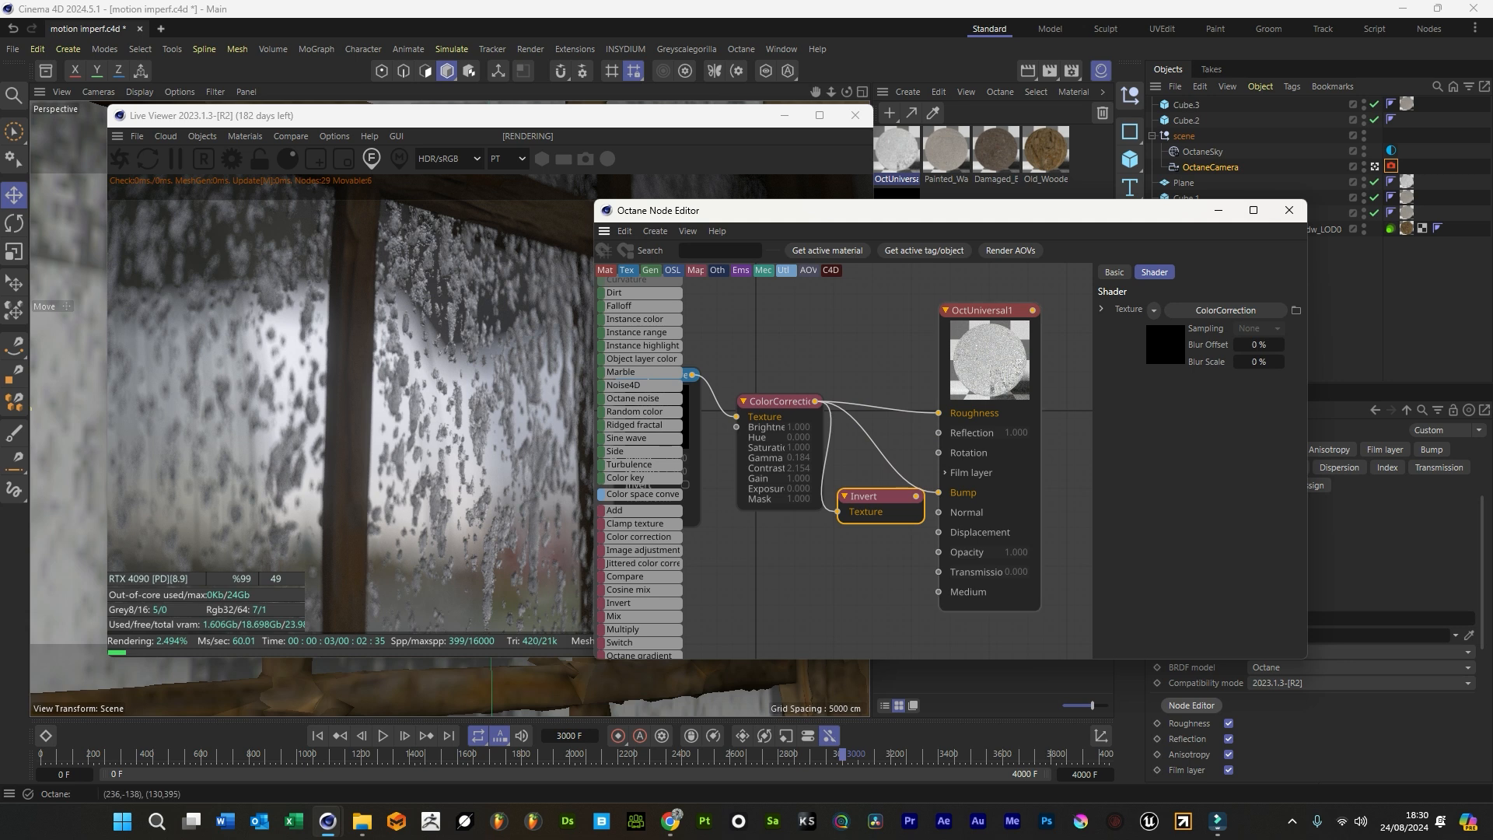
pyautogui.click(989, 350)
pyautogui.click(1194, 482)
pyautogui.write('0.001')
pyautogui.press('Return')
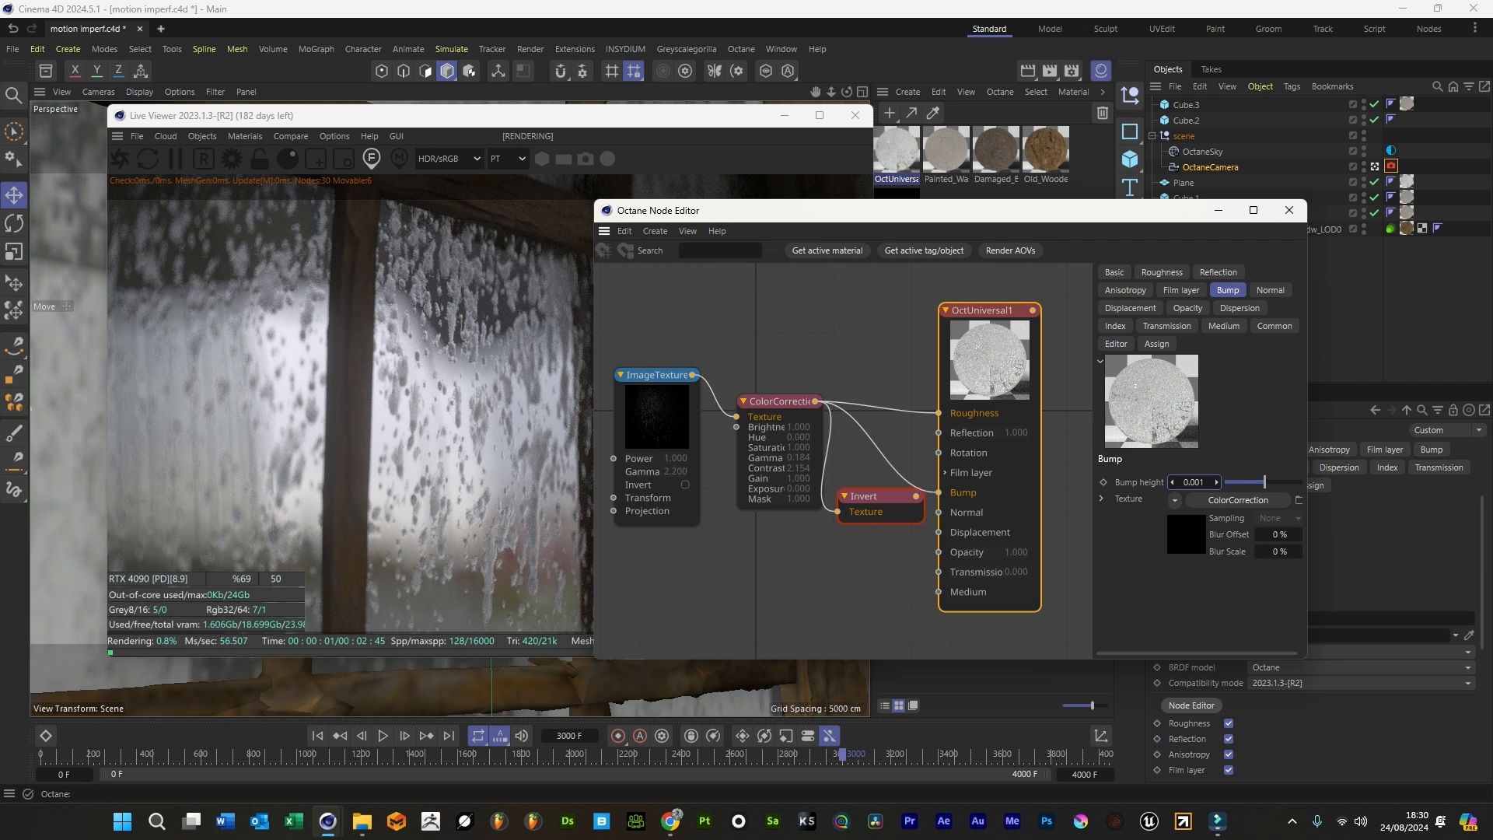
pyautogui.click(1194, 482)
pyautogui.write('0')
pyautogui.press('Return')
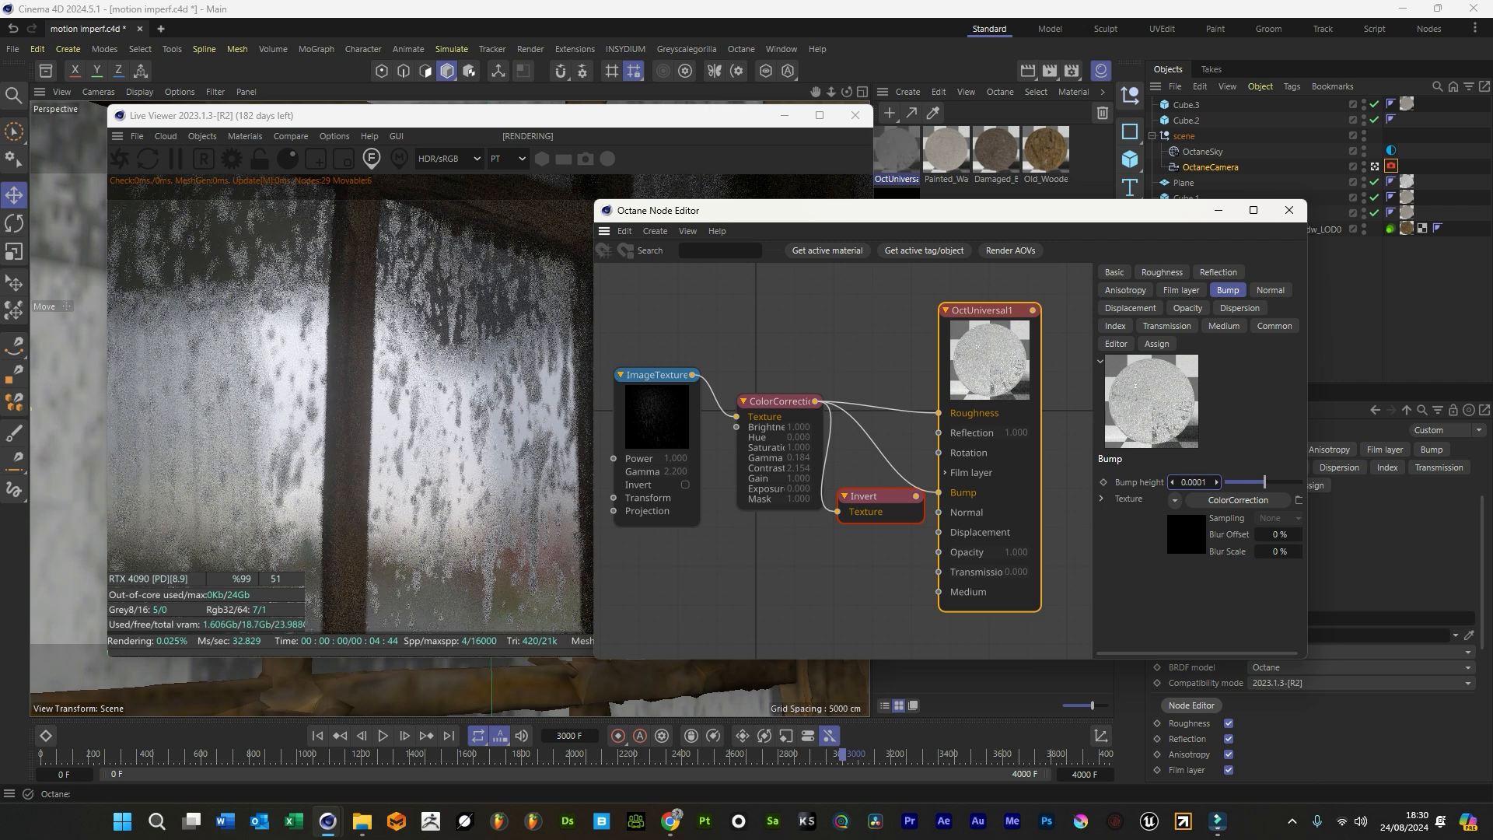
pyautogui.moveTo(637, 459)
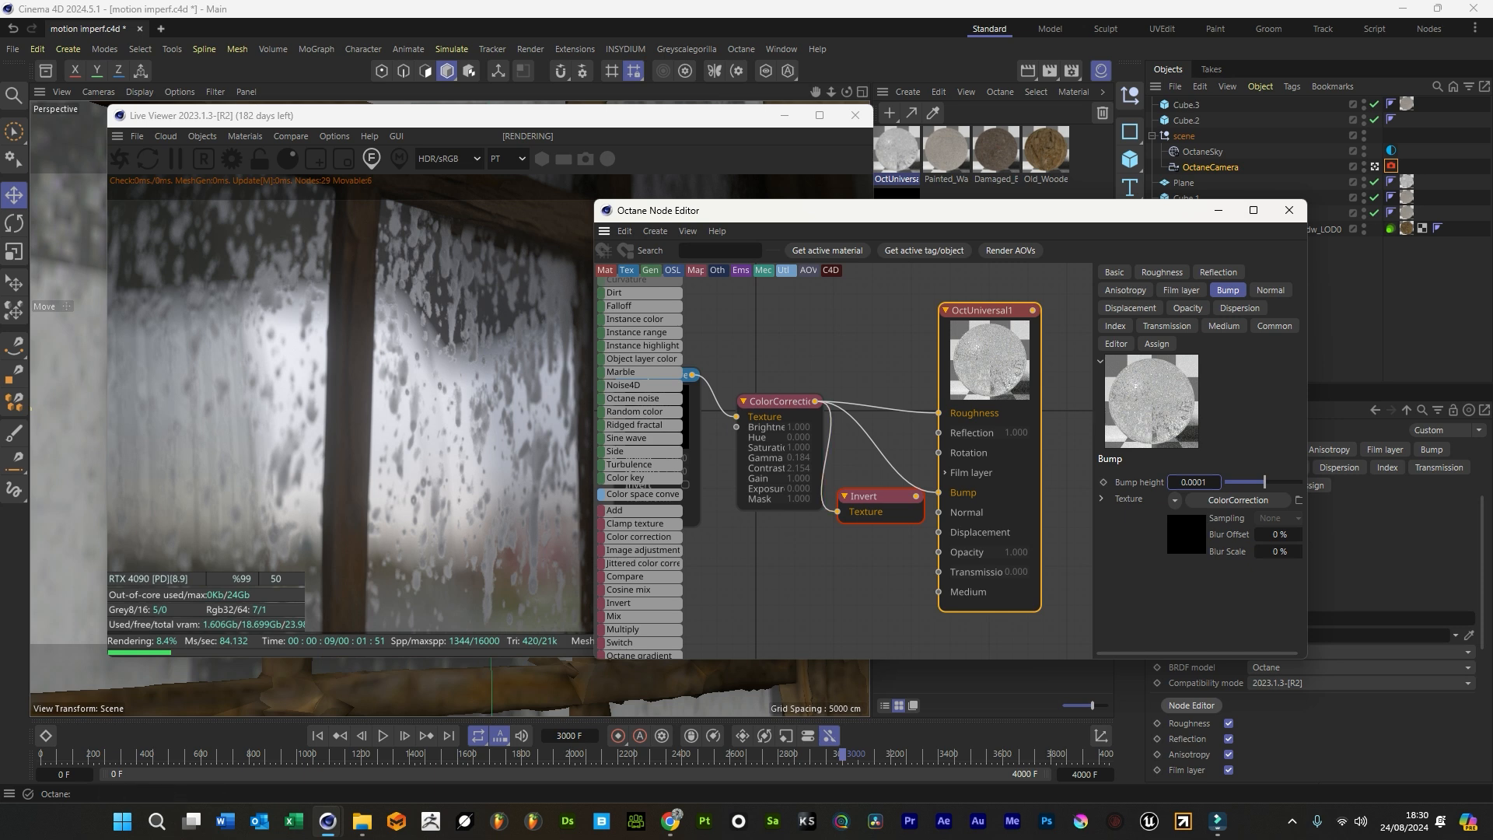
# Set the OctUniversal1 material's bump height to 0.002
pyautogui.click(1194, 482)
pyautogui.press('BackSpace')
pyautogui.write('0.002')
pyautogui.press('Return')
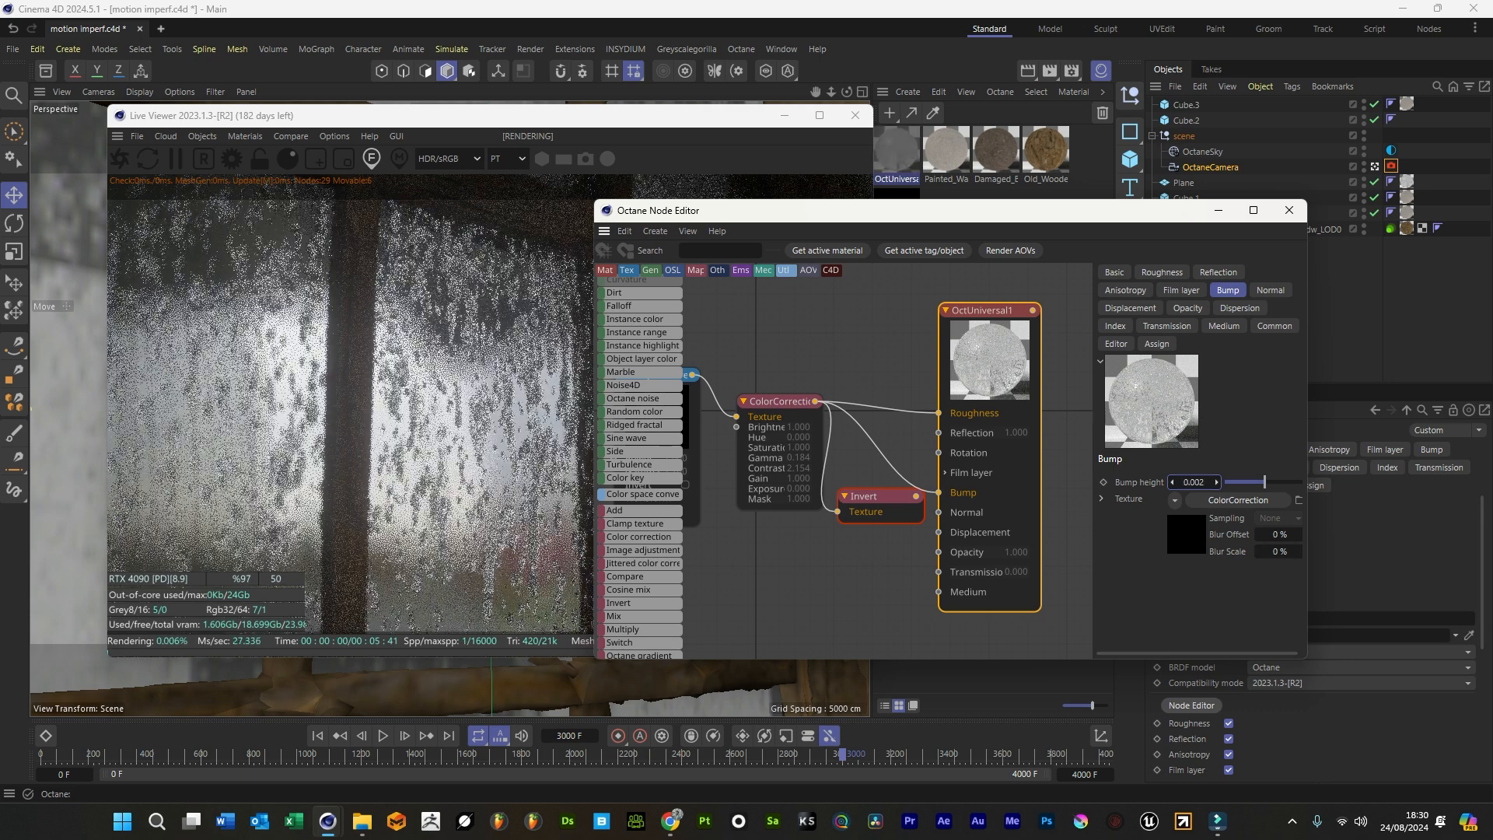
# Set the Color correction node's gamma to about 0.37
pyautogui.click(779, 401)
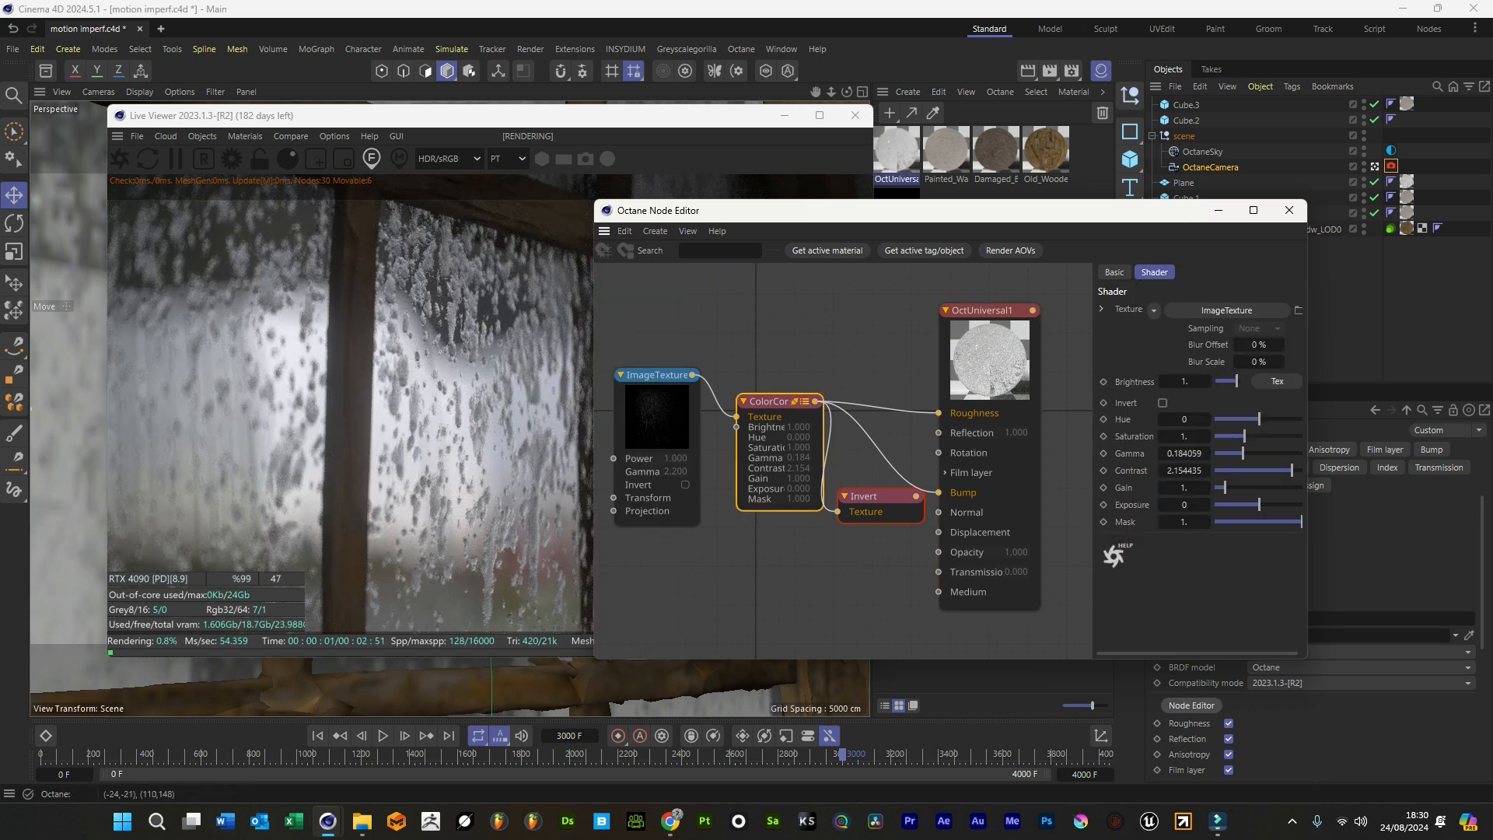
pyautogui.moveTo(1243, 453); pyautogui.dragTo(1250, 453)
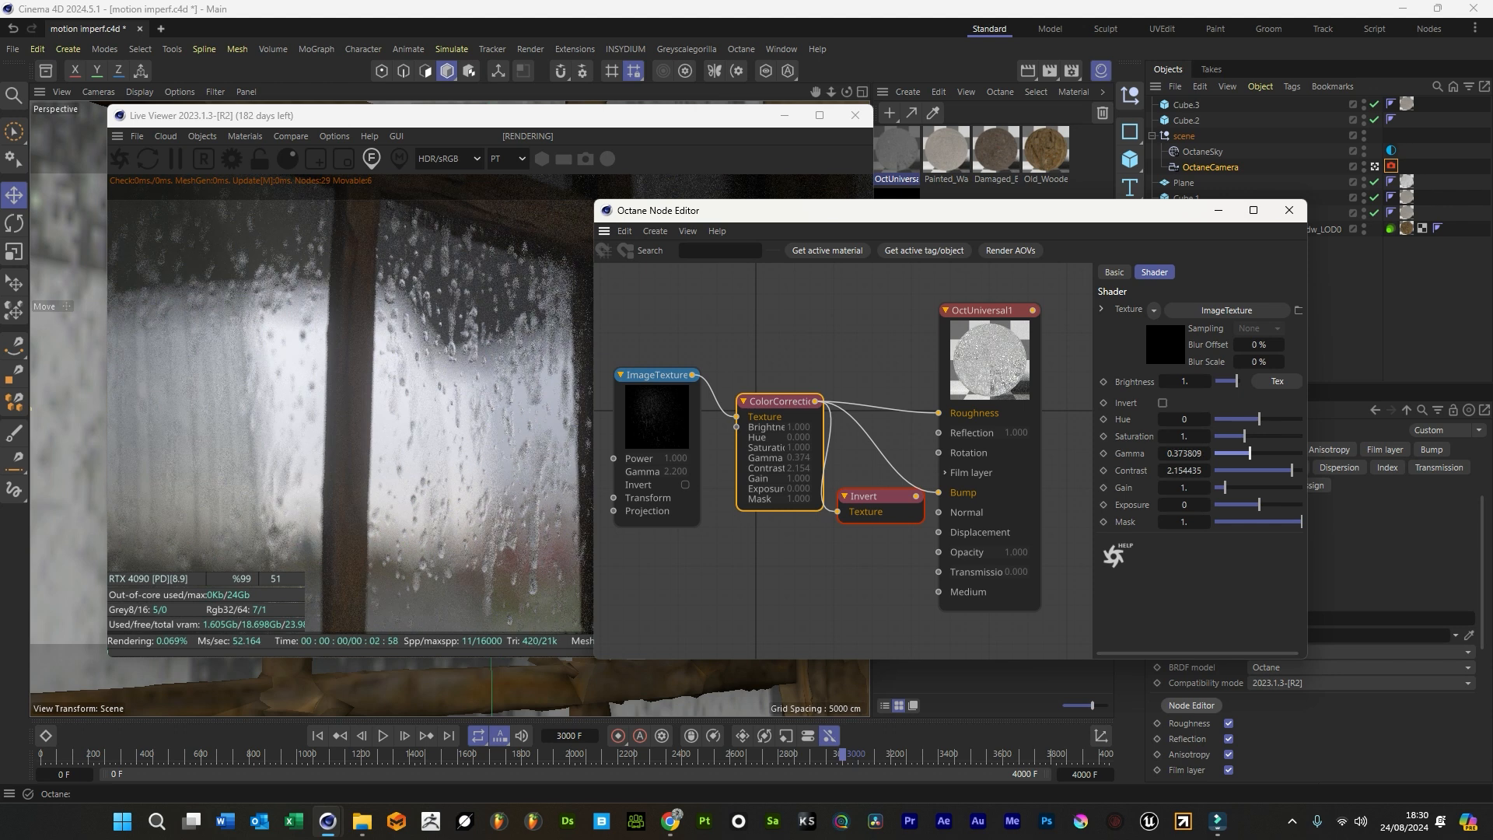